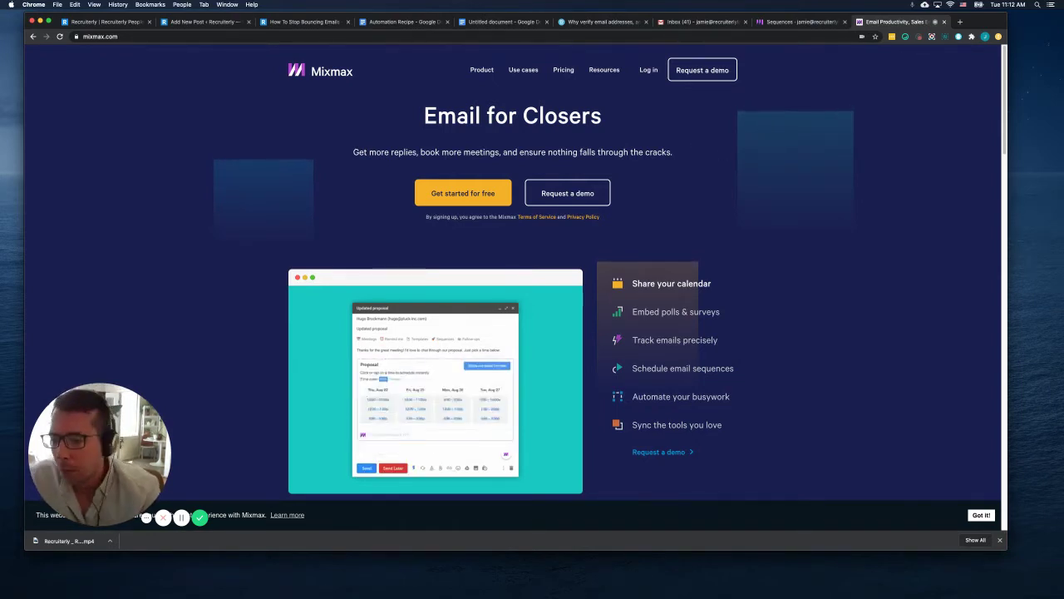
Step: Switch to the Nurses - Deliverable workbook in Excel and enlarge its window to show more rows and columns
{"action": "left_click_drag", "start_coordinate": [2, 25], "coordinate": [488, 59]}
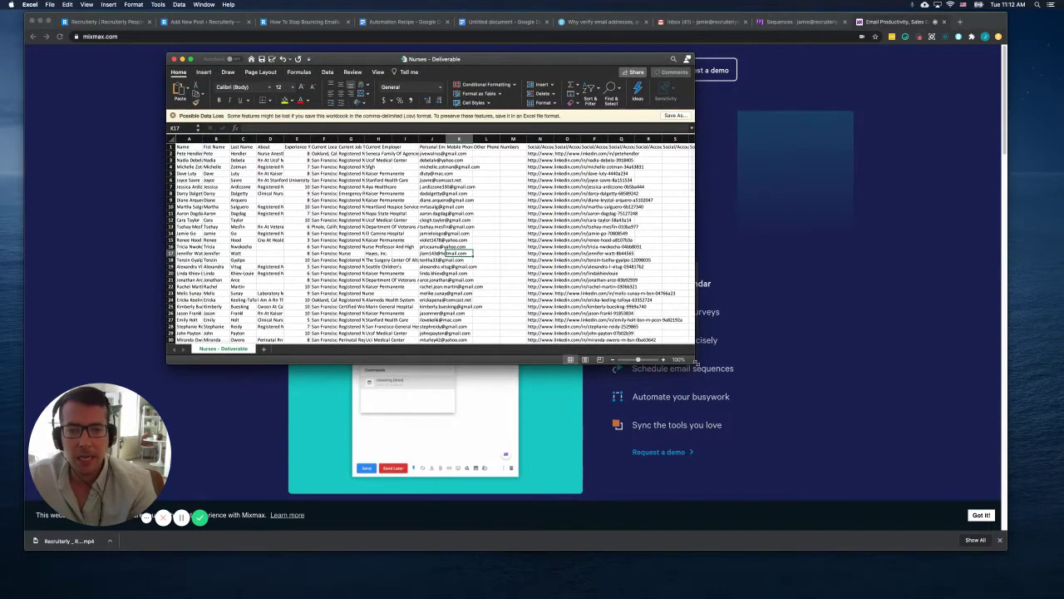
{"action": "left_click_drag", "start_coordinate": [695, 366], "coordinate": [763, 415]}
{"action": "left_click_drag", "start_coordinate": [770, 451], "coordinate": [770, 467]}
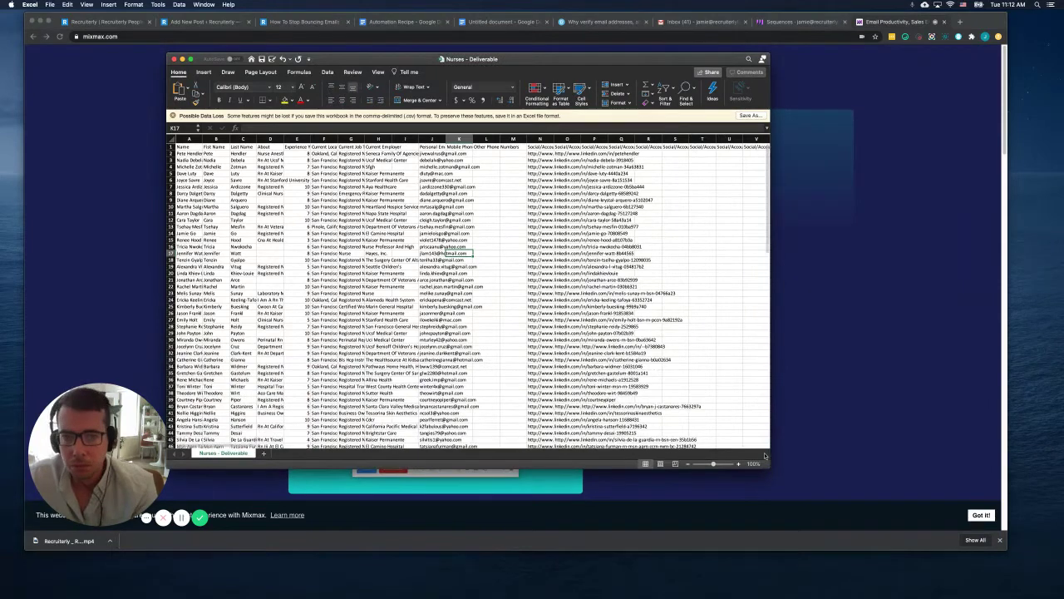
{"action": "left_click", "coordinate": [562, 213]}
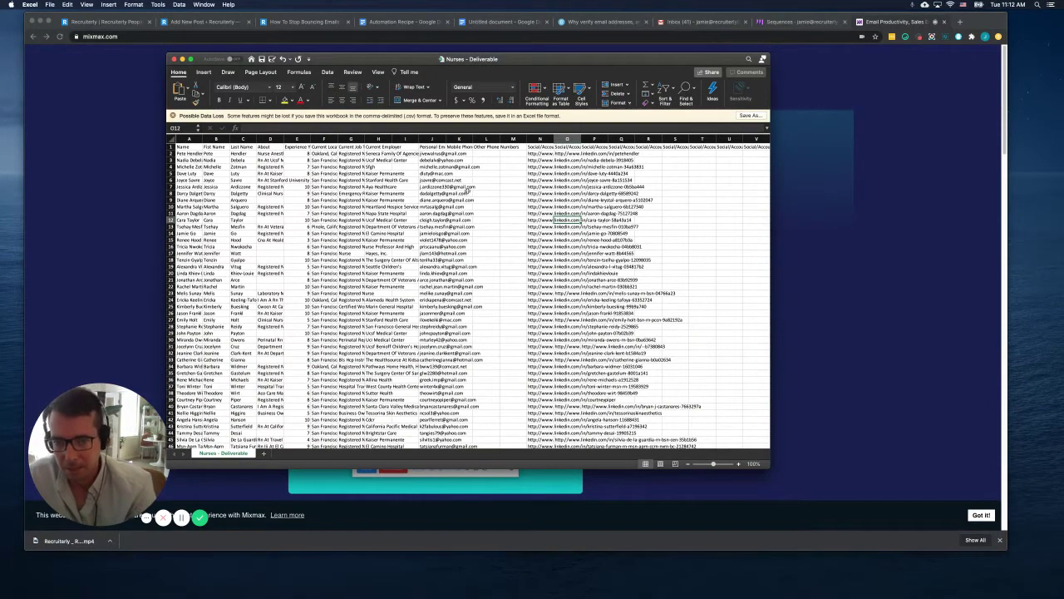
{"action": "left_click", "coordinate": [469, 193]}
{"action": "left_click", "coordinate": [533, 213]}
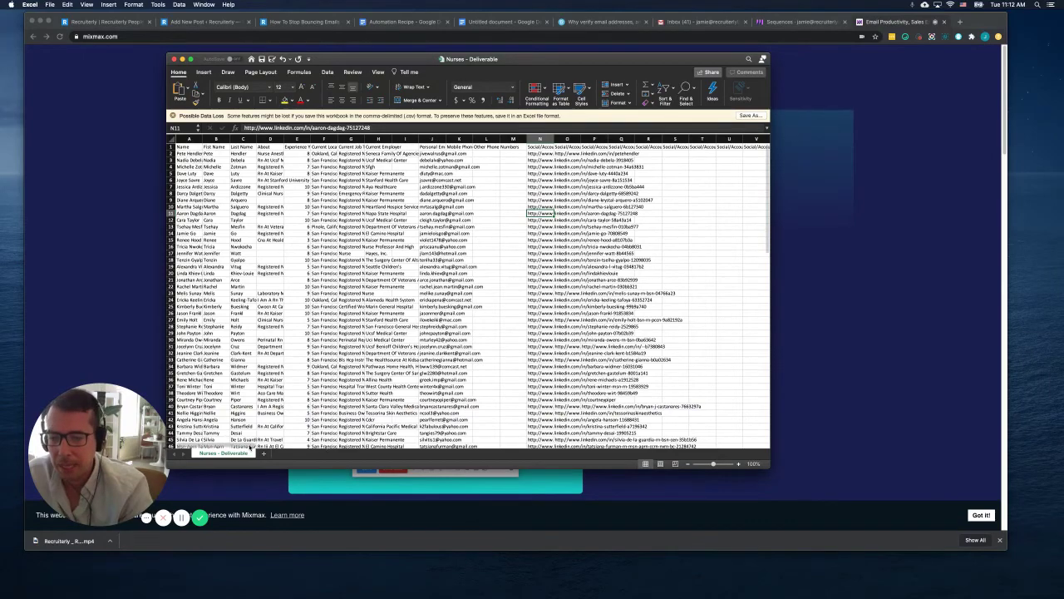
Step: Delete all columns after Social/Account URL 6, from column T through the free column EQ
{"action": "scroll", "coordinate": [284, 448], "scroll_direction": "right", "scroll_amount": 1}
{"action": "left_click_drag", "start_coordinate": [285, 448], "coordinate": [738, 451]}
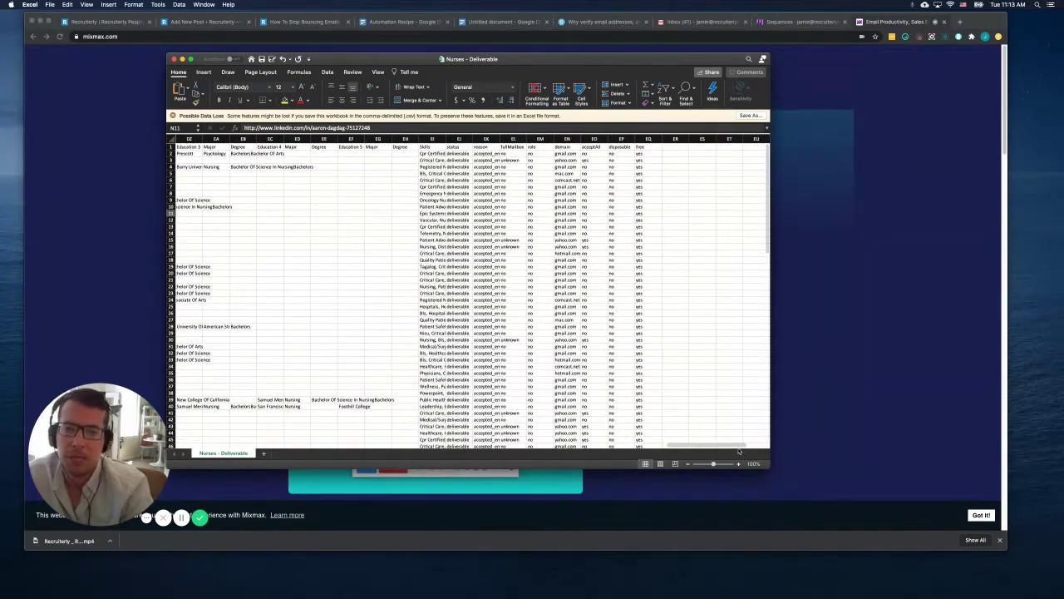
{"action": "left_click", "coordinate": [639, 138]}
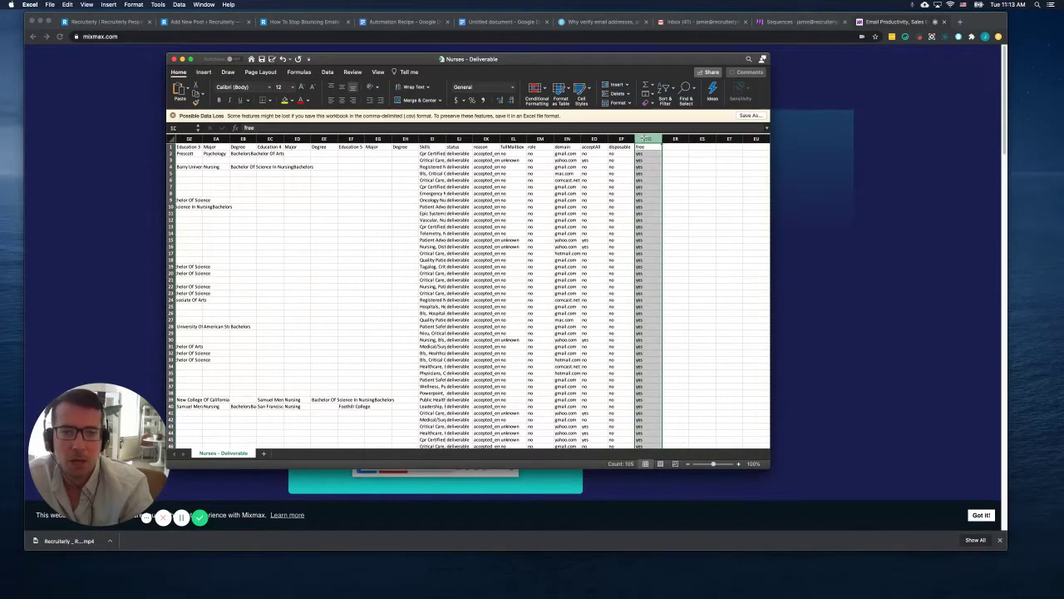
{"action": "left_click_drag", "start_coordinate": [642, 138], "coordinate": [208, 156]}
{"action": "right_click", "coordinate": [265, 191]}
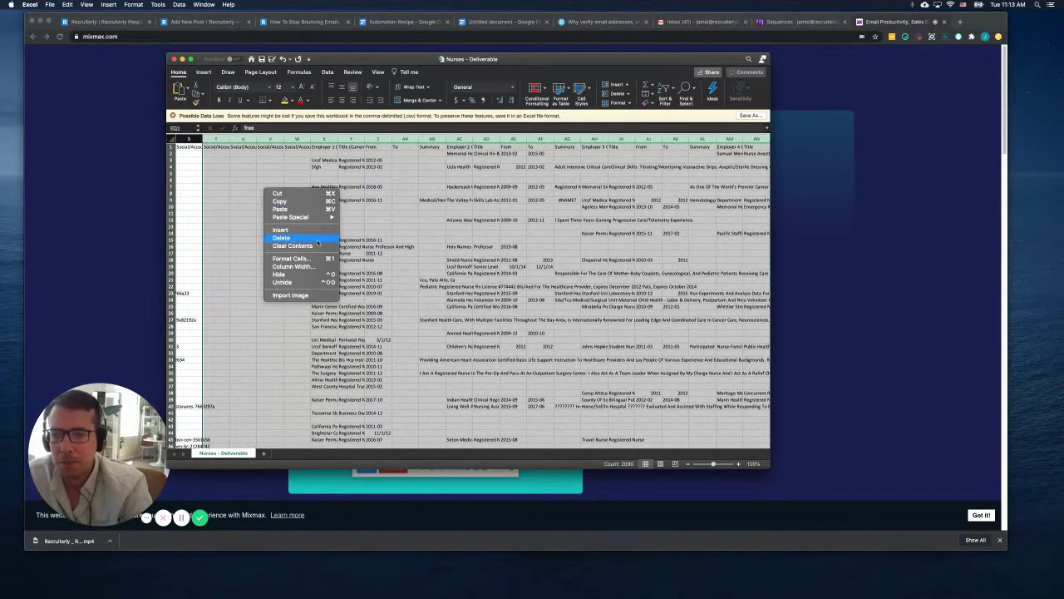
{"action": "left_click", "coordinate": [321, 241]}
{"action": "left_click", "coordinate": [381, 363]}
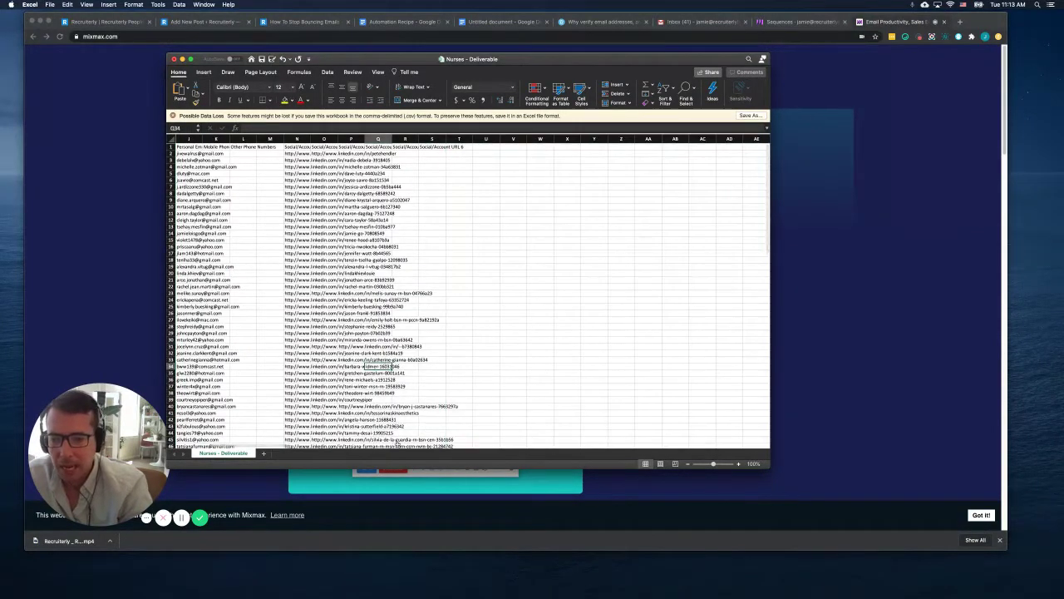
{"action": "scroll", "coordinate": [276, 450], "scroll_direction": "left", "scroll_amount": 3}
{"action": "scroll", "coordinate": [258, 447], "scroll_direction": "left", "scroll_amount": 2}
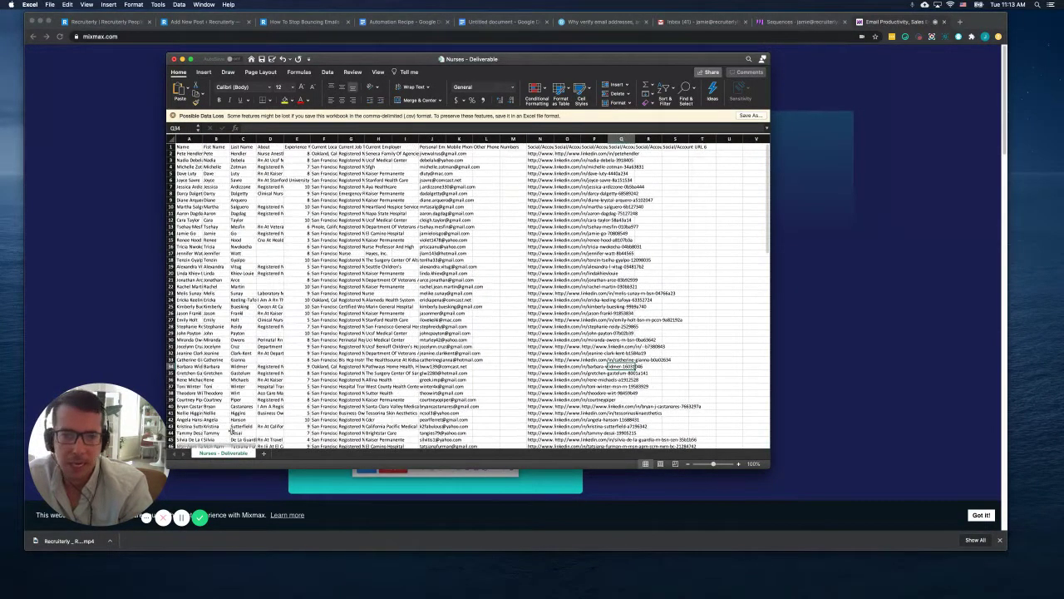
Step: Widen the first Social/Account URL column, column N
{"action": "left_click", "coordinate": [632, 220]}
{"action": "left_click_drag", "start_coordinate": [554, 139], "coordinate": [568, 139]}
{"action": "left_click", "coordinate": [657, 186]}
{"action": "left_click", "coordinate": [691, 181]}
{"action": "left_click", "coordinate": [484, 169]}
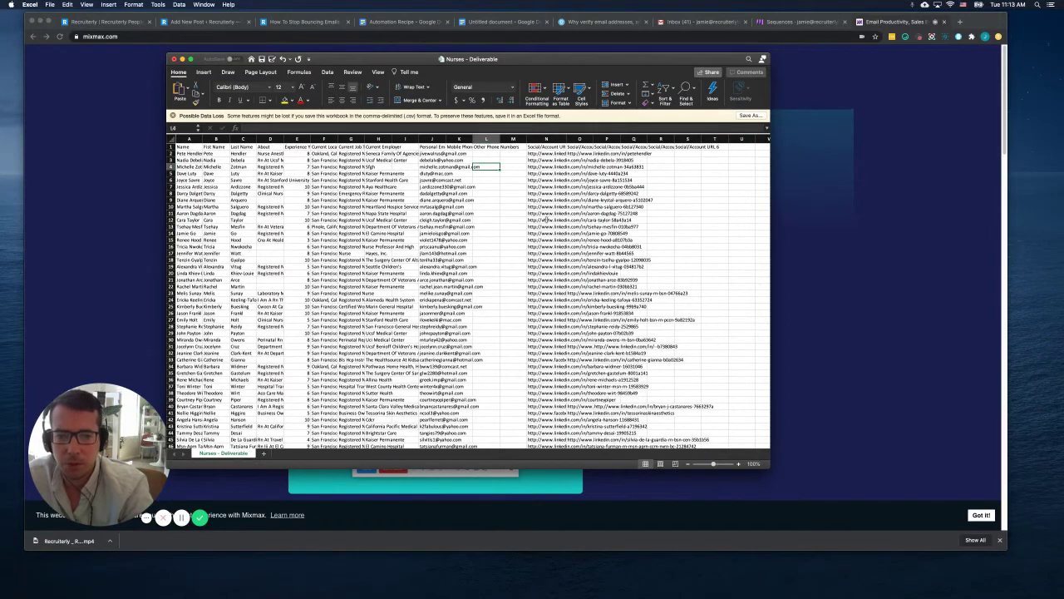
{"action": "left_click", "coordinate": [571, 225]}
{"action": "left_click", "coordinate": [507, 213]}
Step: Widen the Personal Email column and delete the phone number columns K through M
{"action": "left_click_drag", "start_coordinate": [445, 139], "coordinate": [569, 139]}
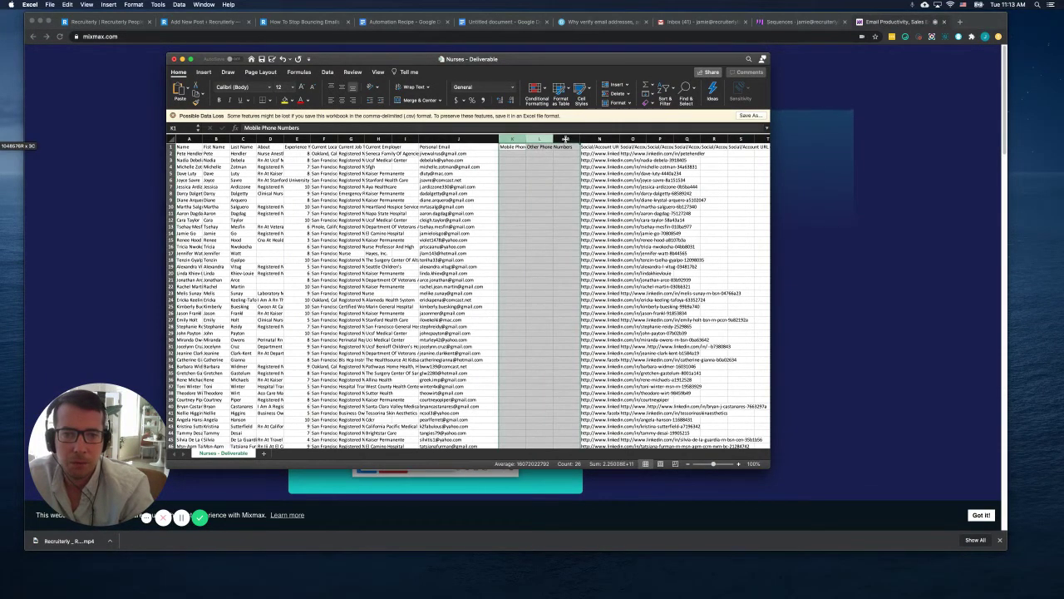
{"action": "right_click", "coordinate": [563, 181]}
{"action": "left_click", "coordinate": [578, 228]}
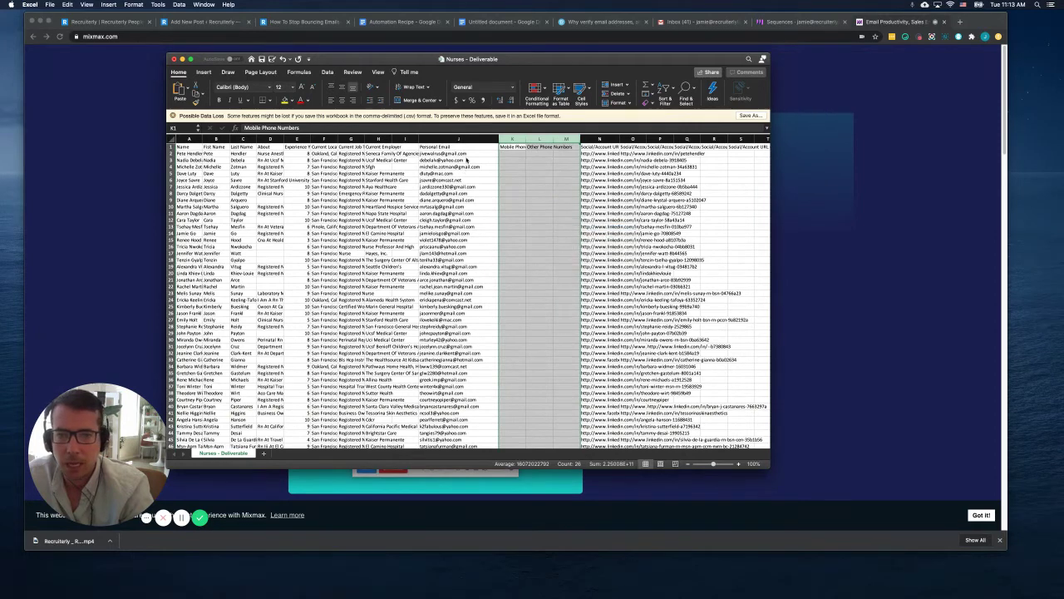
Step: Rename the Personal Email column header to Email
{"action": "left_click", "coordinate": [464, 147]}
{"action": "type", "text": "Email"}
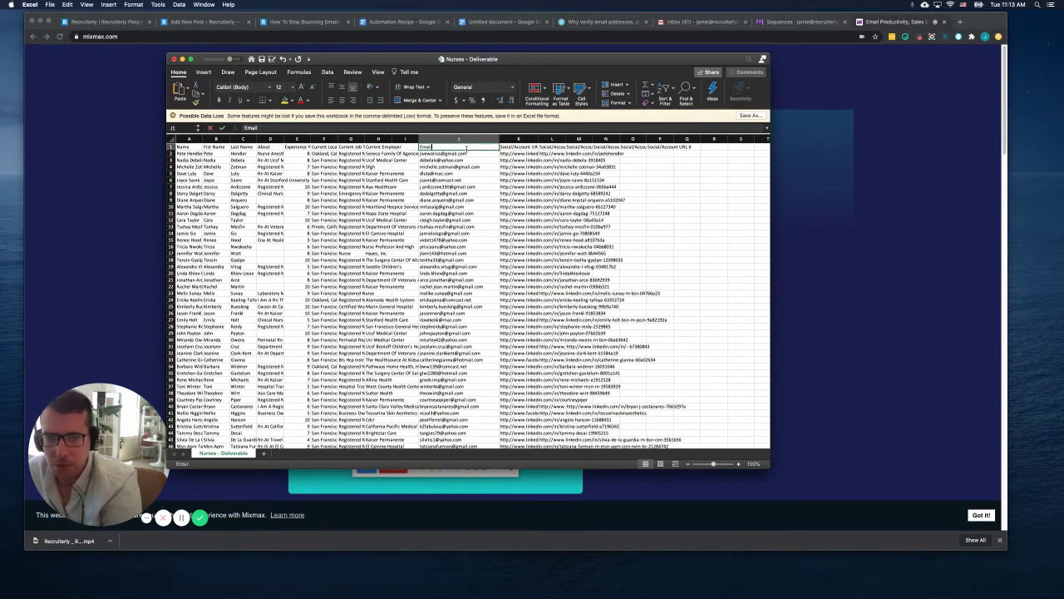
{"action": "key", "text": "Return"}
{"action": "left_click", "coordinate": [517, 199]}
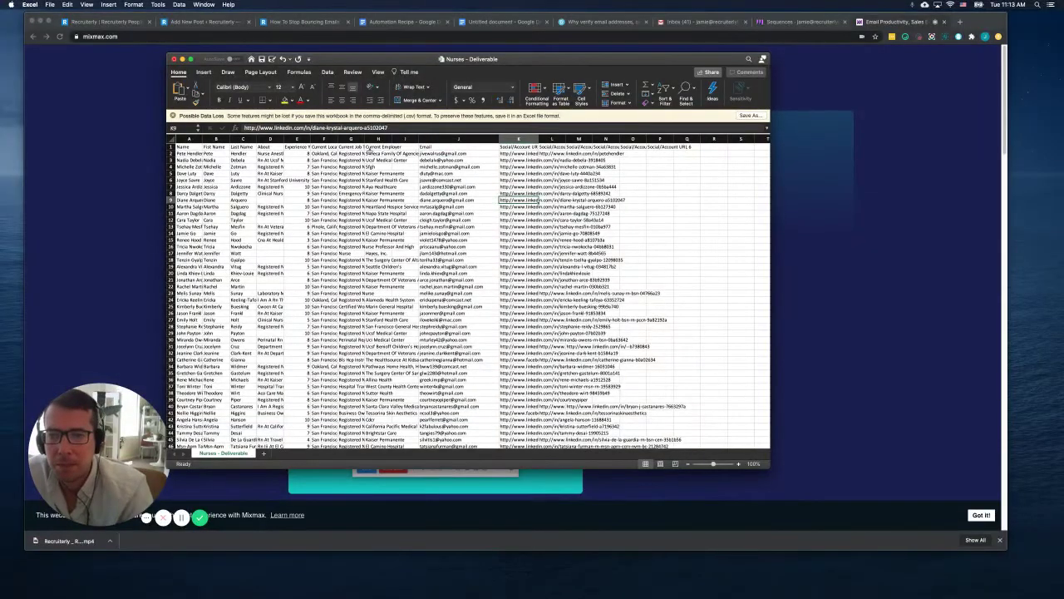
Step: Widen the Current Employer column and delete the empty column between it and Email
{"action": "left_click_drag", "start_coordinate": [392, 139], "coordinate": [438, 141]}
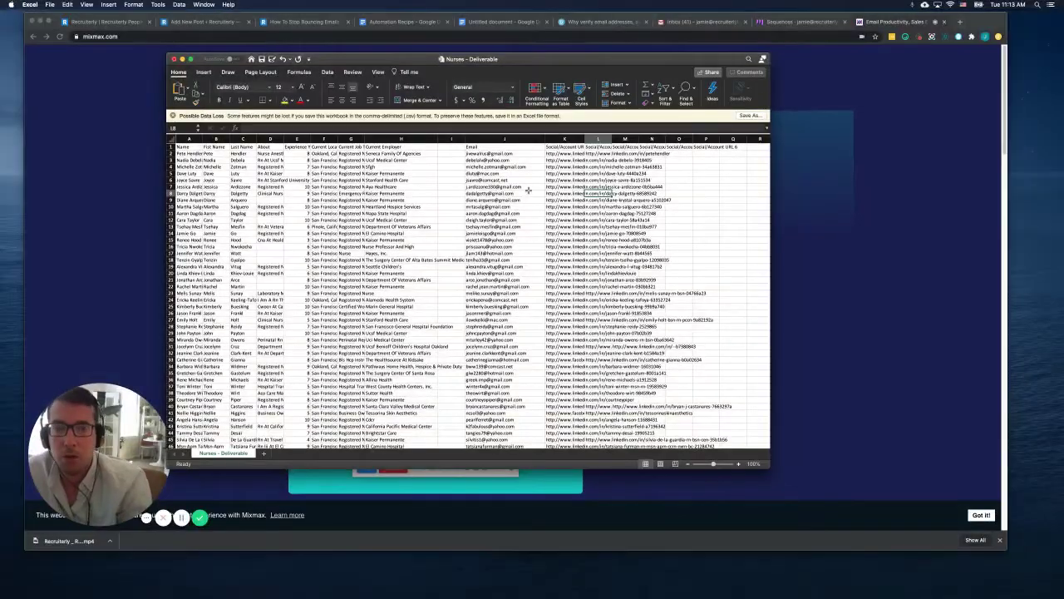
{"action": "left_click", "coordinate": [447, 138]}
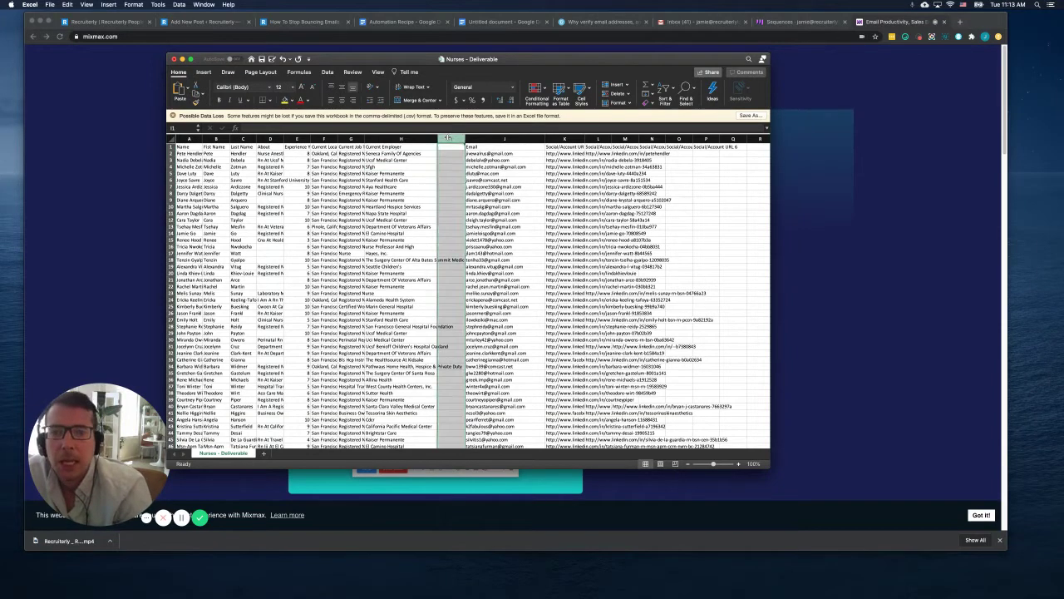
{"action": "right_click", "coordinate": [447, 138]}
{"action": "left_click", "coordinate": [482, 186]}
{"action": "left_click", "coordinate": [402, 193]}
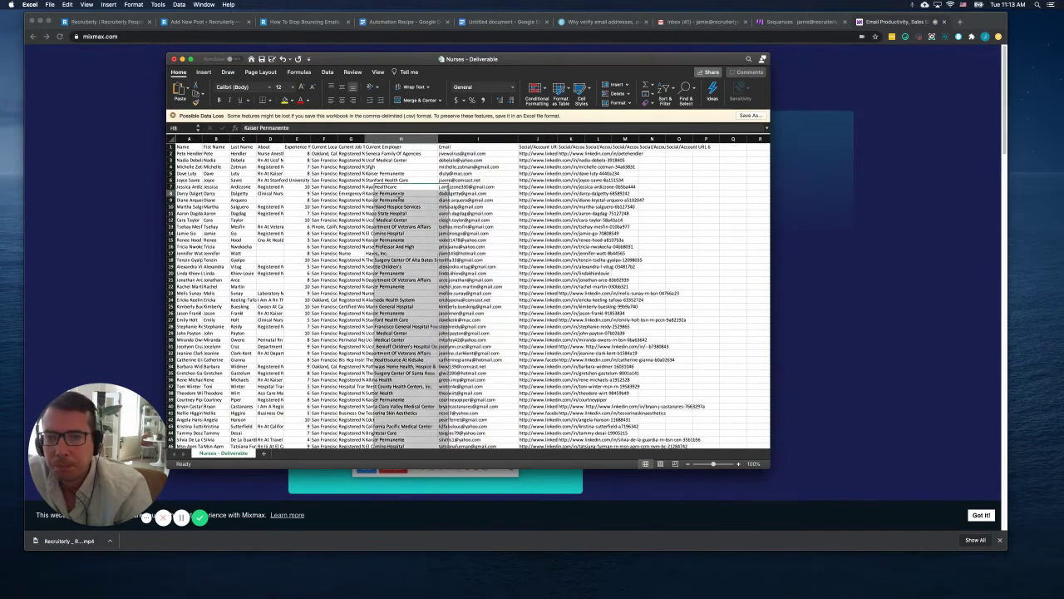
Step: Delete the Experience Years and About columns
{"action": "left_click", "coordinate": [398, 148]}
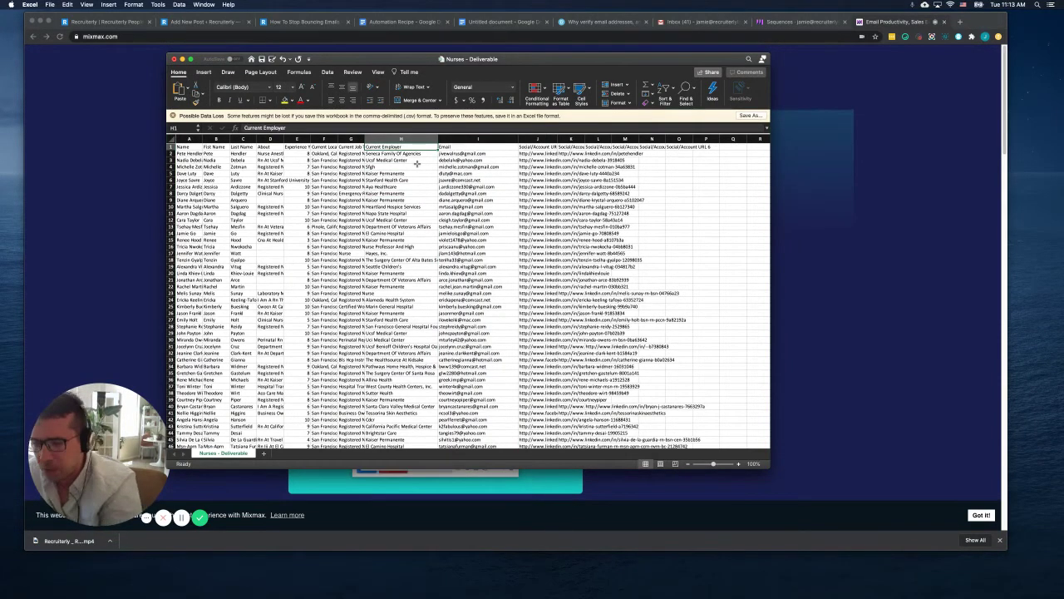
{"action": "left_click", "coordinate": [352, 146]}
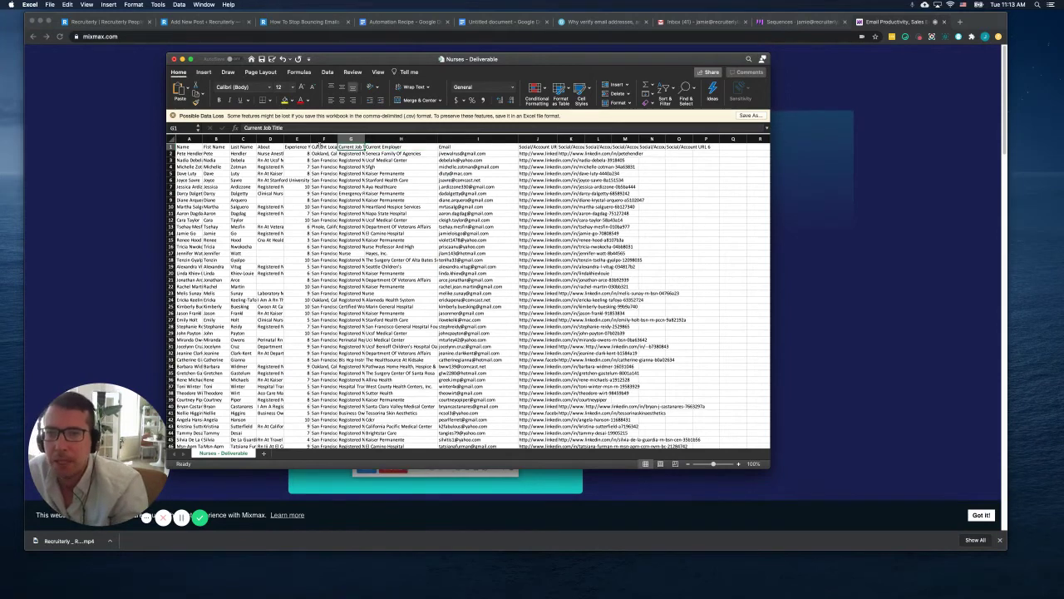
{"action": "right_click", "coordinate": [293, 138]}
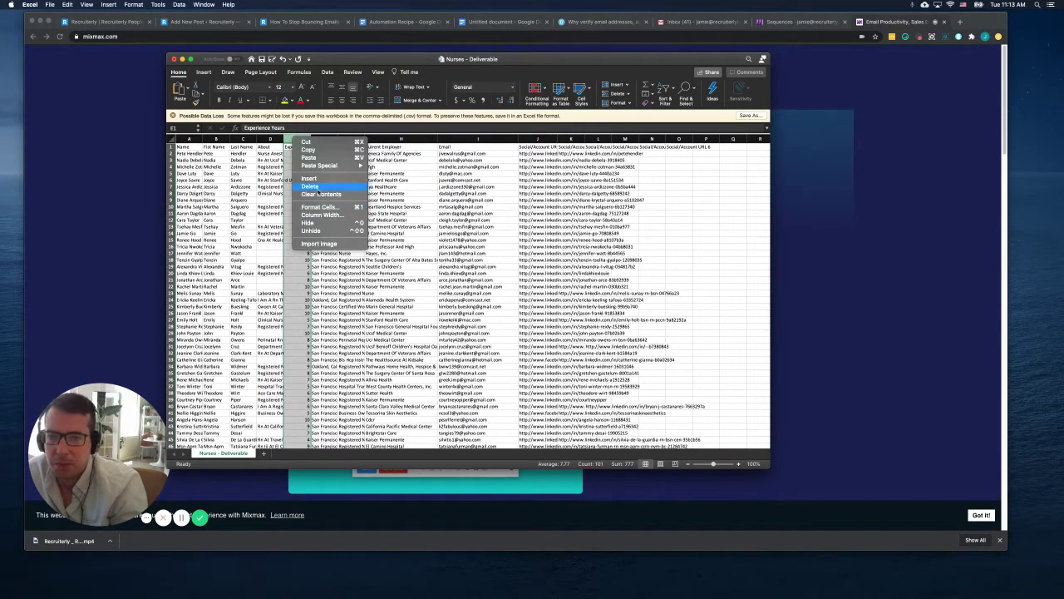
{"action": "left_click", "coordinate": [316, 188]}
{"action": "left_click", "coordinate": [387, 207]}
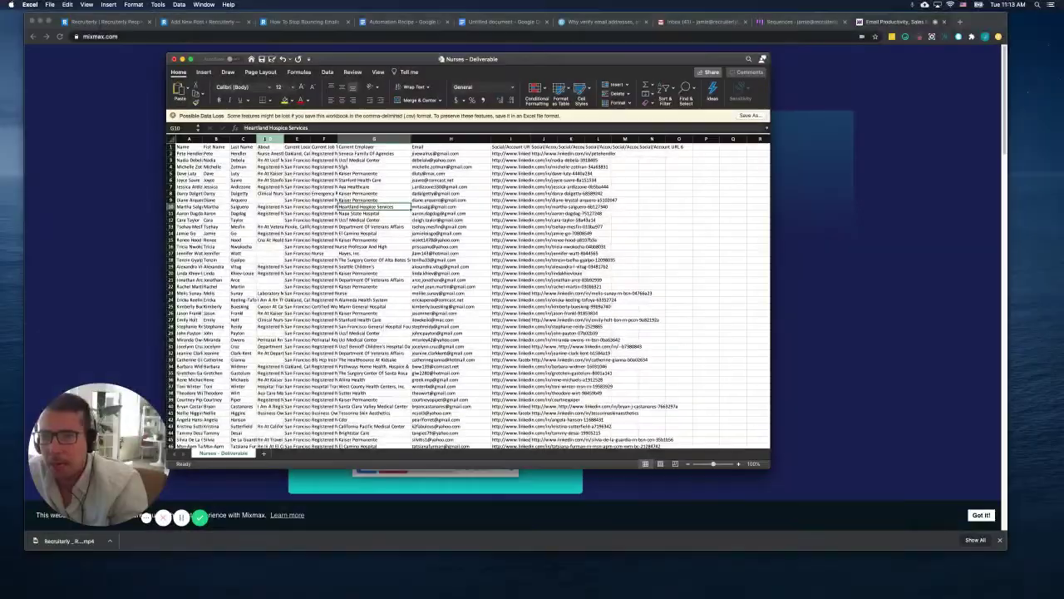
{"action": "right_click", "coordinate": [264, 138]}
{"action": "left_click", "coordinate": [291, 190]}
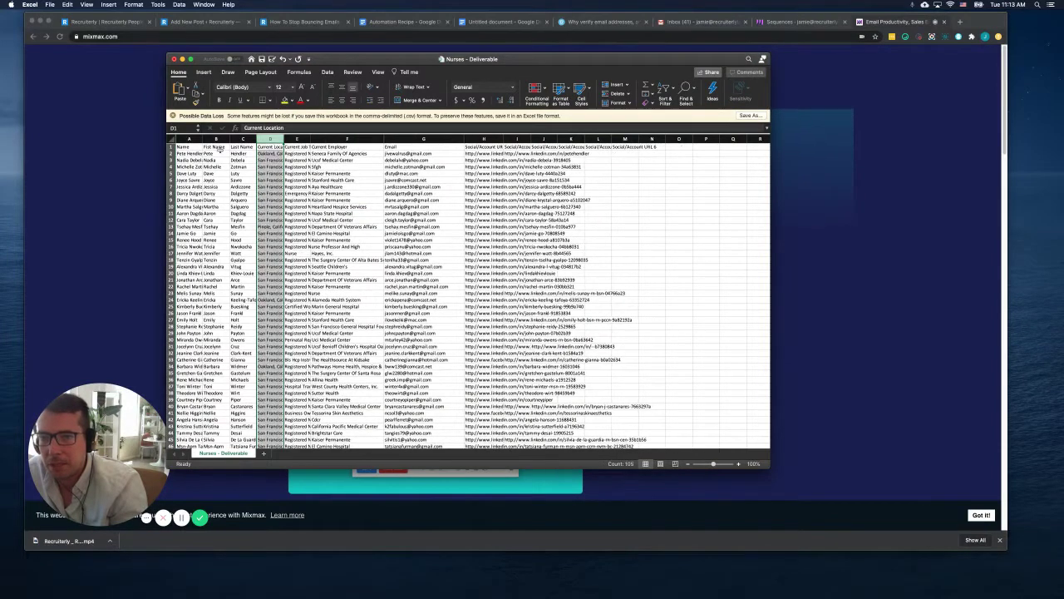
Step: Set the header in cell B1 to First Name
{"action": "left_click", "coordinate": [216, 147]}
{"action": "type", "text": "First"}
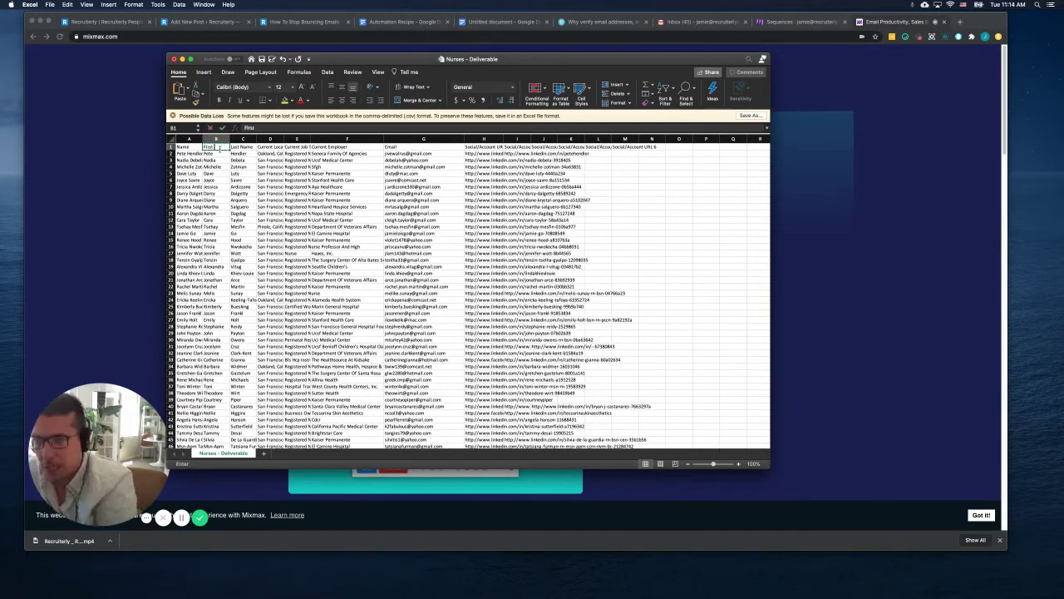
{"action": "type", "text": " Na"}
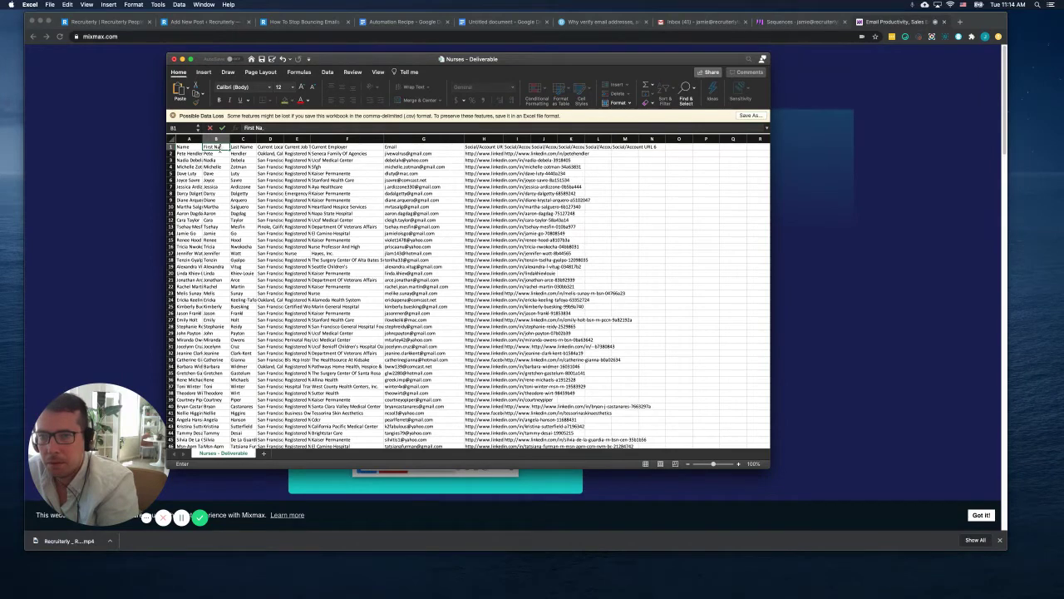
{"action": "type", "text": "me"}
{"action": "left_click", "coordinate": [213, 186]}
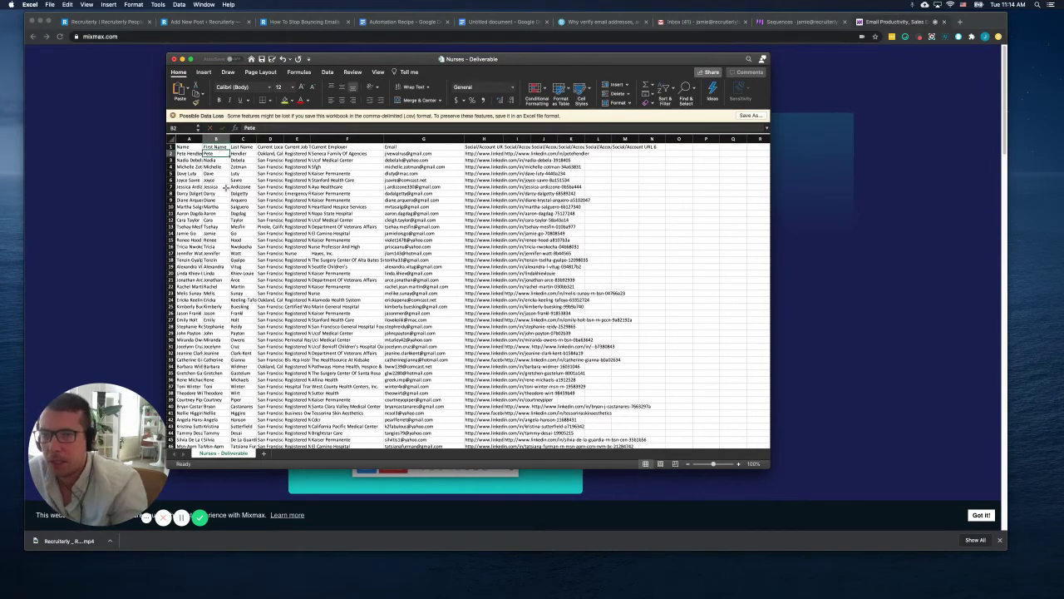
Step: Delete the full Name column, column A
{"action": "left_click", "coordinate": [189, 138]}
{"action": "right_click", "coordinate": [186, 138]}
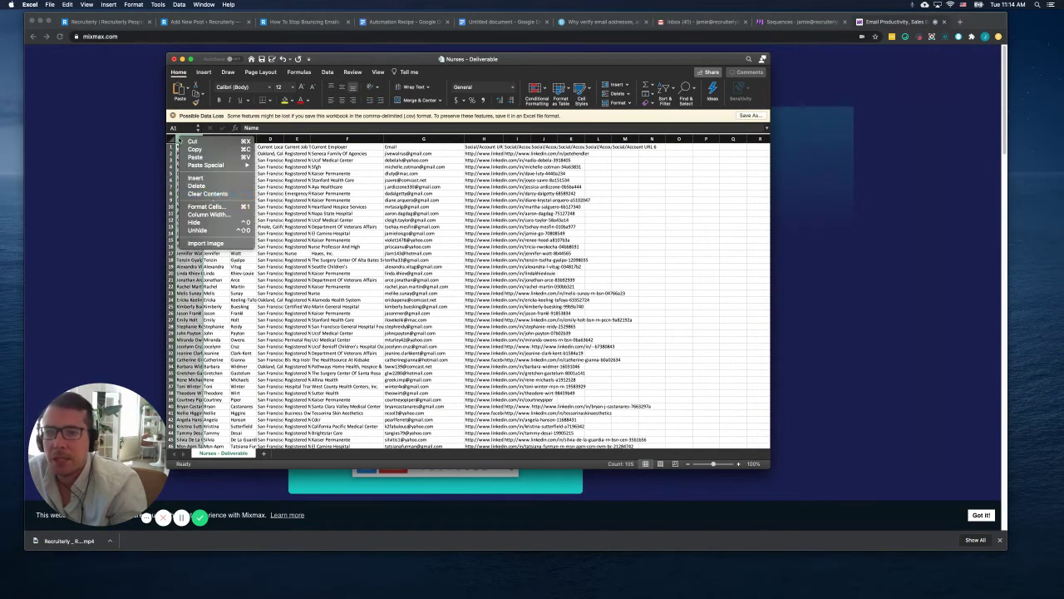
{"action": "left_click", "coordinate": [212, 186]}
{"action": "left_click", "coordinate": [391, 212]}
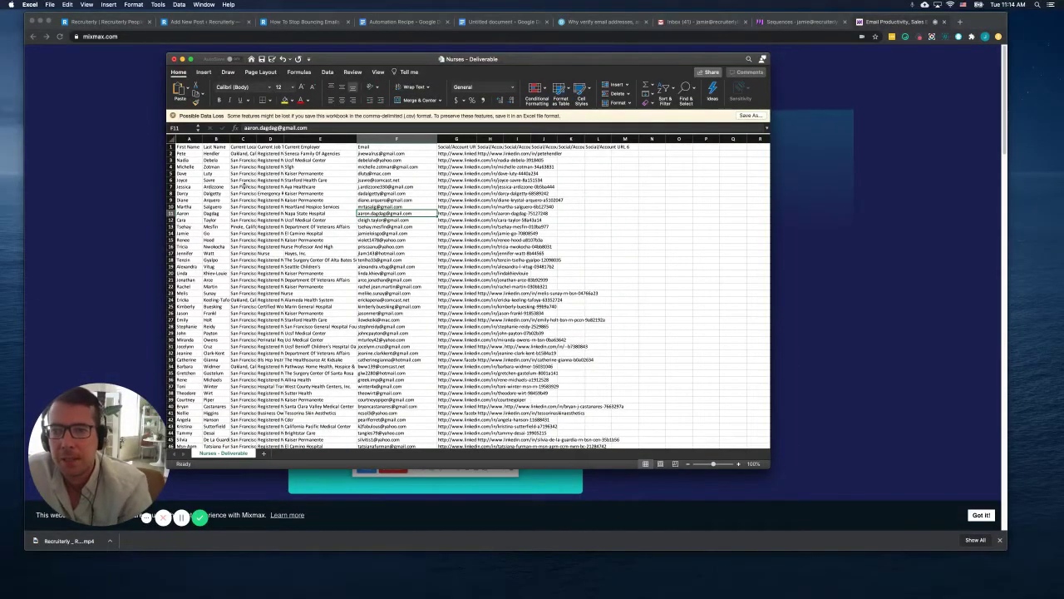
Step: Review sample entries in the First Name, Current Location, Current Job Title, Current Employer and Email columns
{"action": "left_click", "coordinate": [187, 154]}
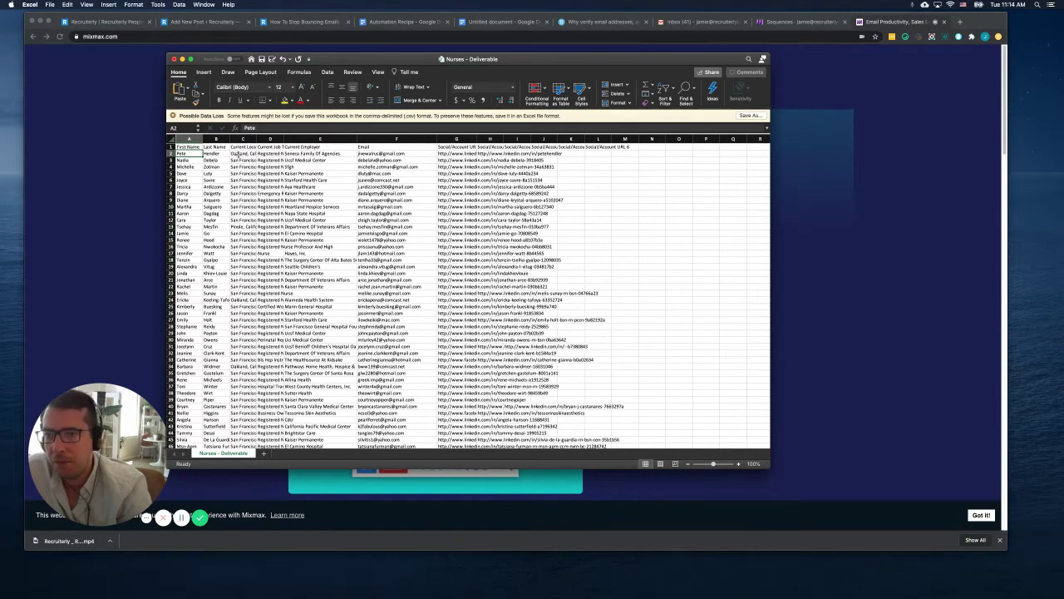
{"action": "left_click", "coordinate": [239, 154]}
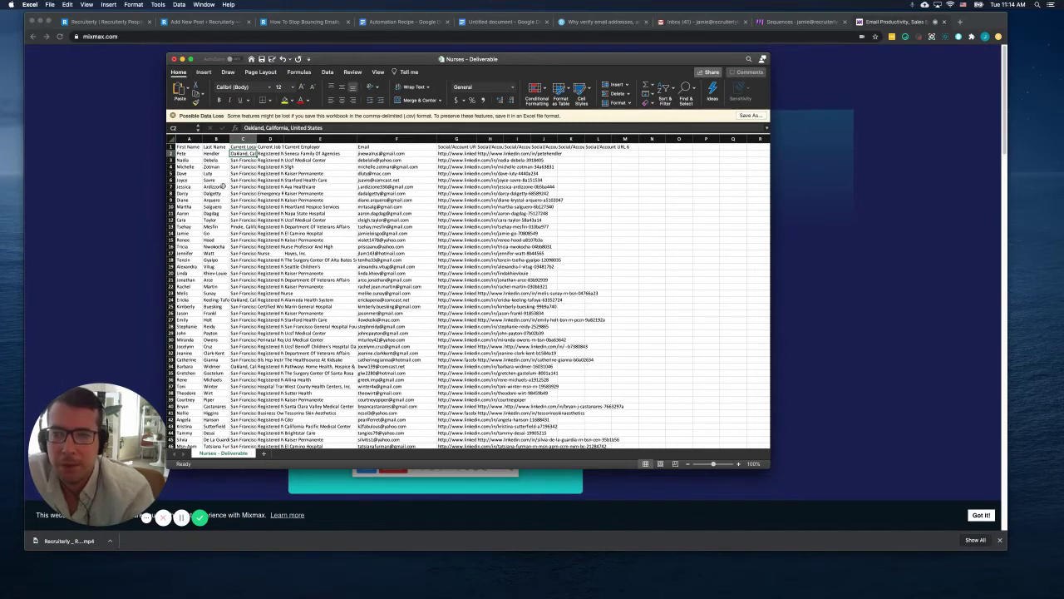
{"action": "left_click", "coordinate": [390, 167]}
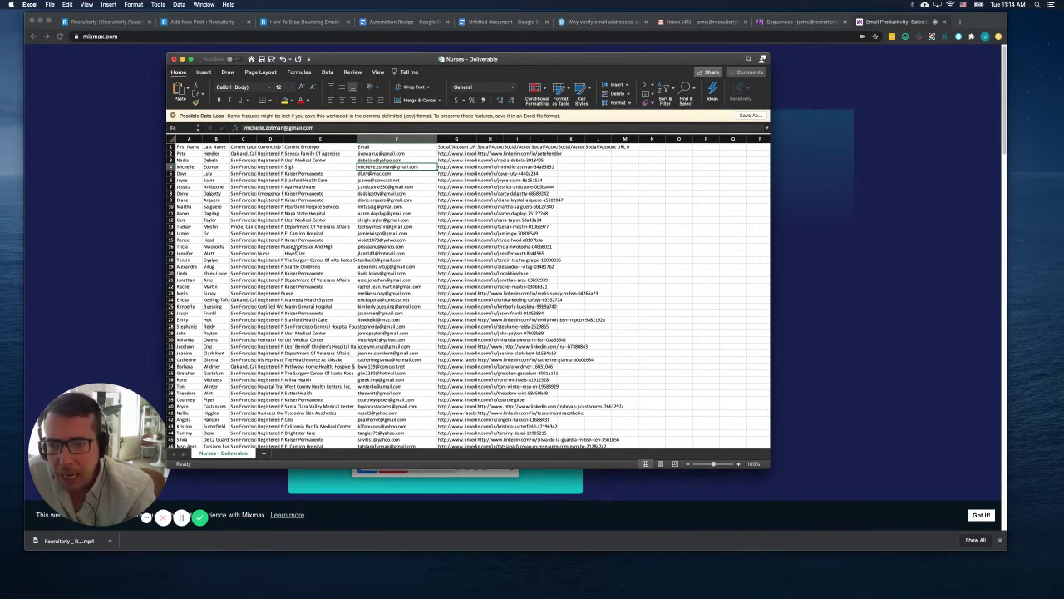
{"action": "left_click", "coordinate": [296, 248]}
{"action": "left_click_drag", "start_coordinate": [329, 155], "coordinate": [325, 314]}
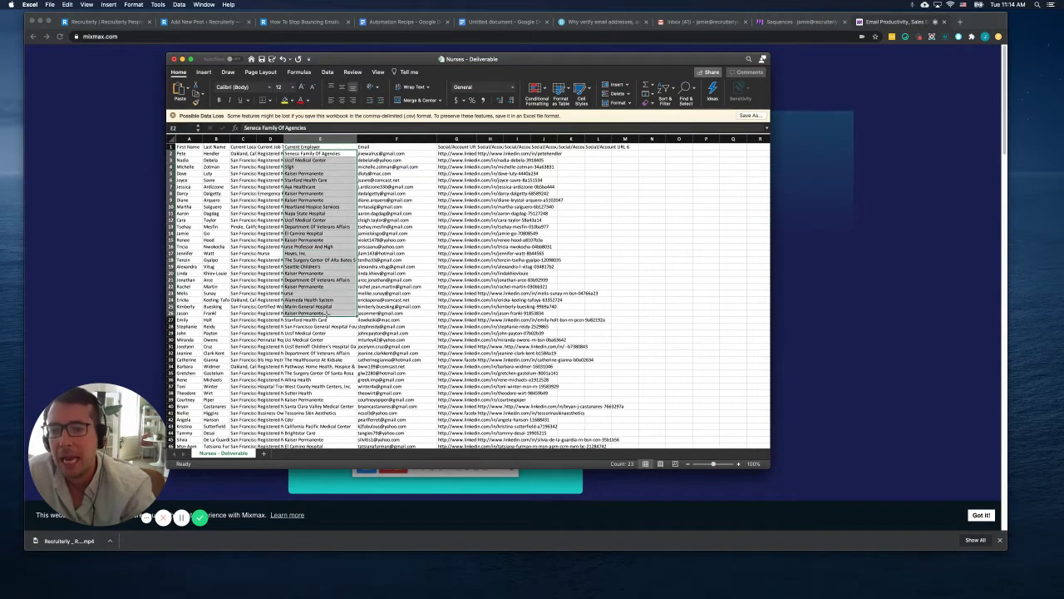
{"action": "left_click", "coordinate": [316, 219]}
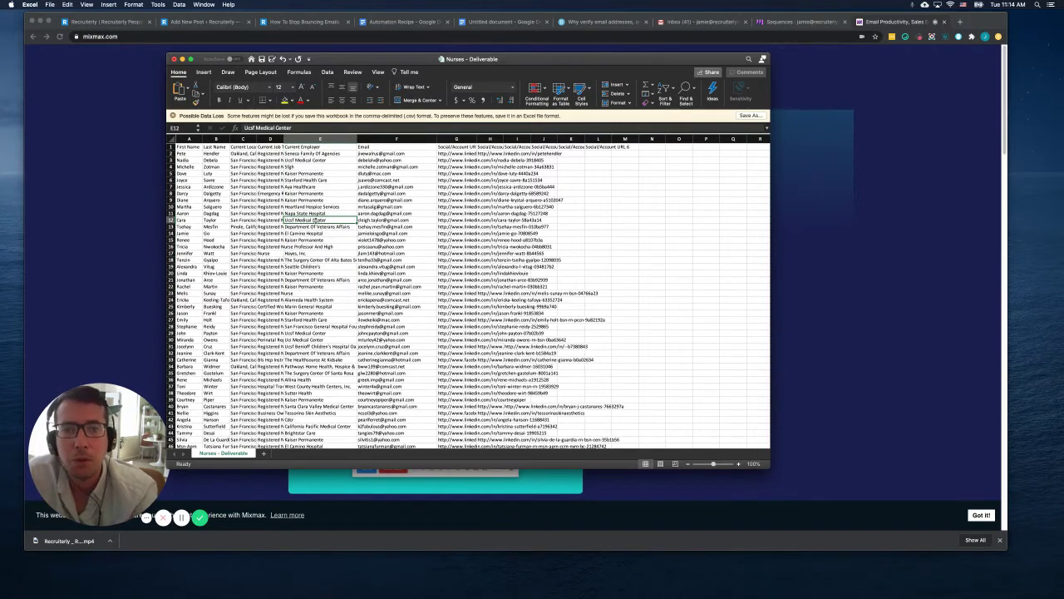
{"action": "left_click", "coordinate": [401, 200]}
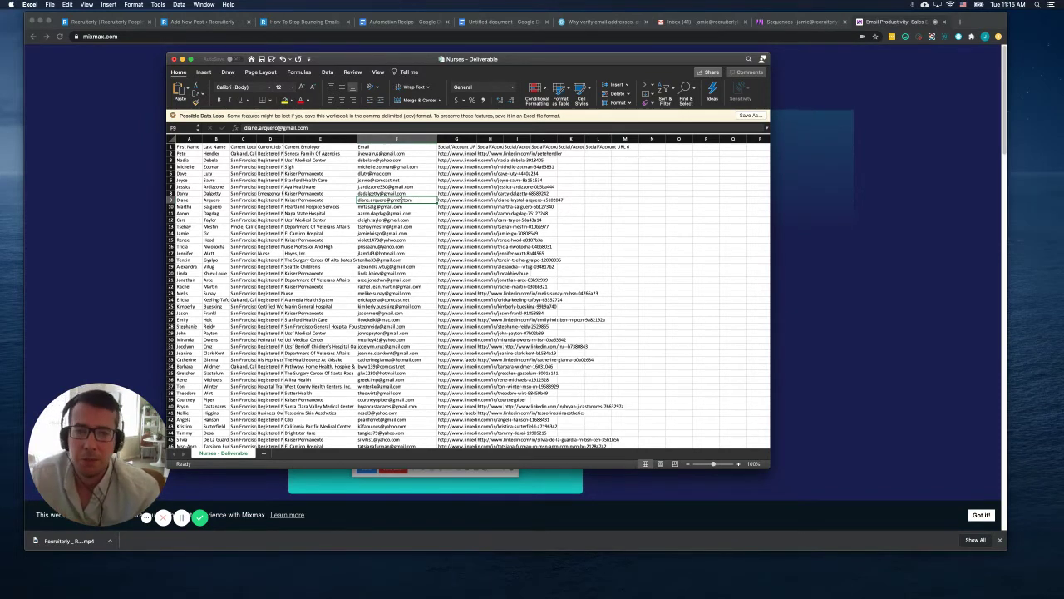
{"action": "left_click", "coordinate": [416, 225]}
{"action": "left_click", "coordinate": [267, 208]}
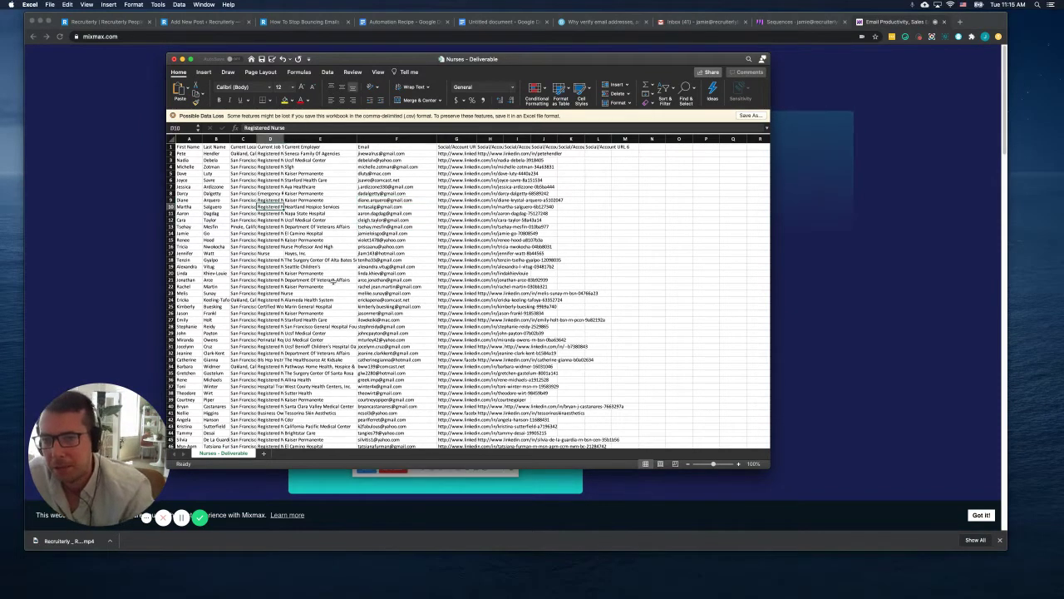
{"action": "left_click", "coordinate": [190, 153]}
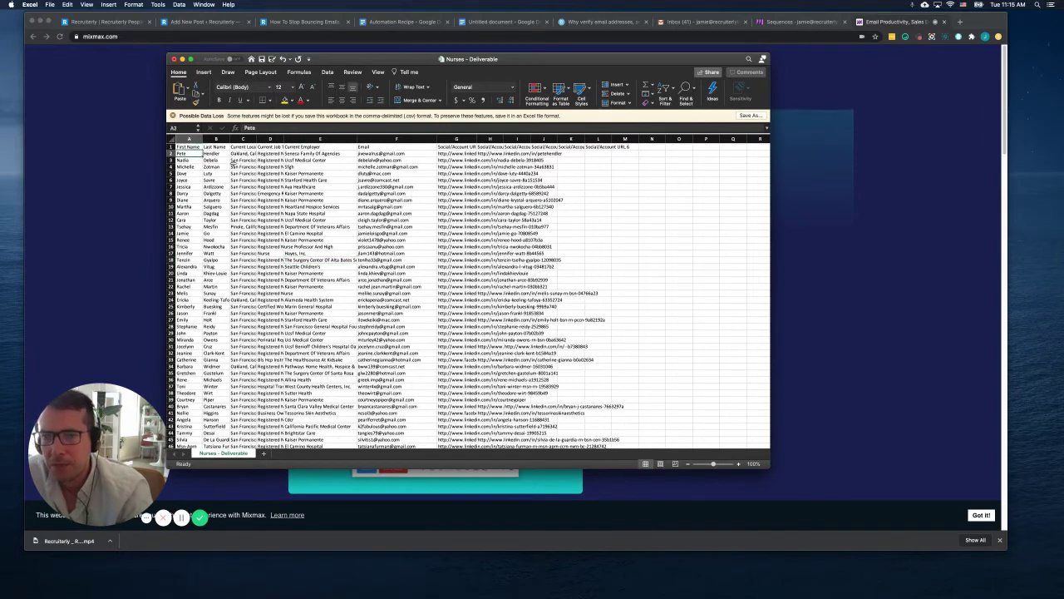
Step: Inspect sample cells in the Current Location, Current Employer, Email and Social/Account URL columns
{"action": "left_click", "coordinate": [244, 167]}
{"action": "left_click", "coordinate": [336, 173]}
{"action": "left_click", "coordinate": [336, 153]}
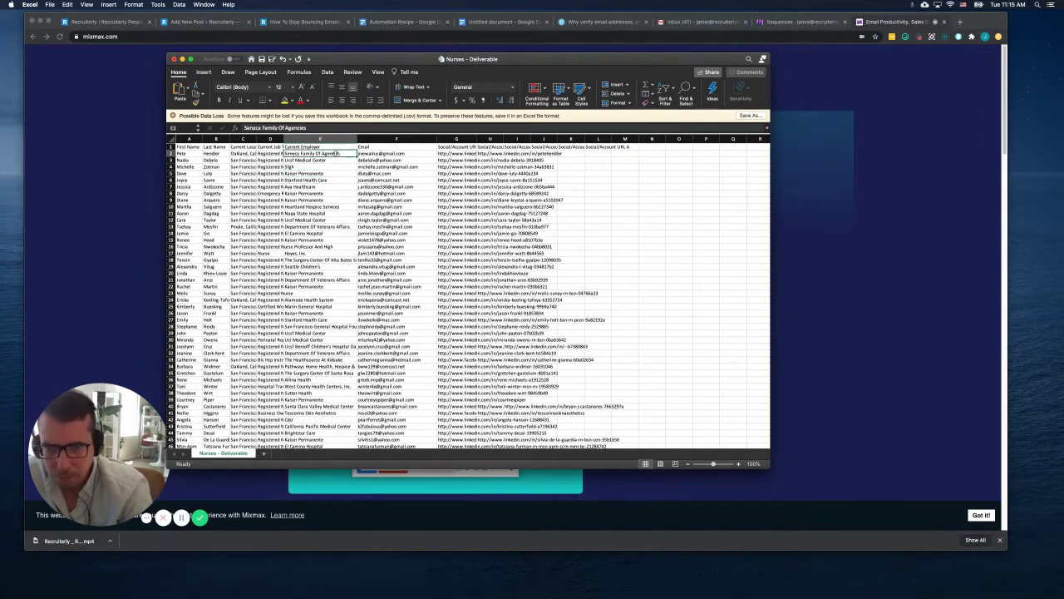
{"action": "left_click", "coordinate": [395, 173]}
{"action": "left_click", "coordinate": [526, 188]}
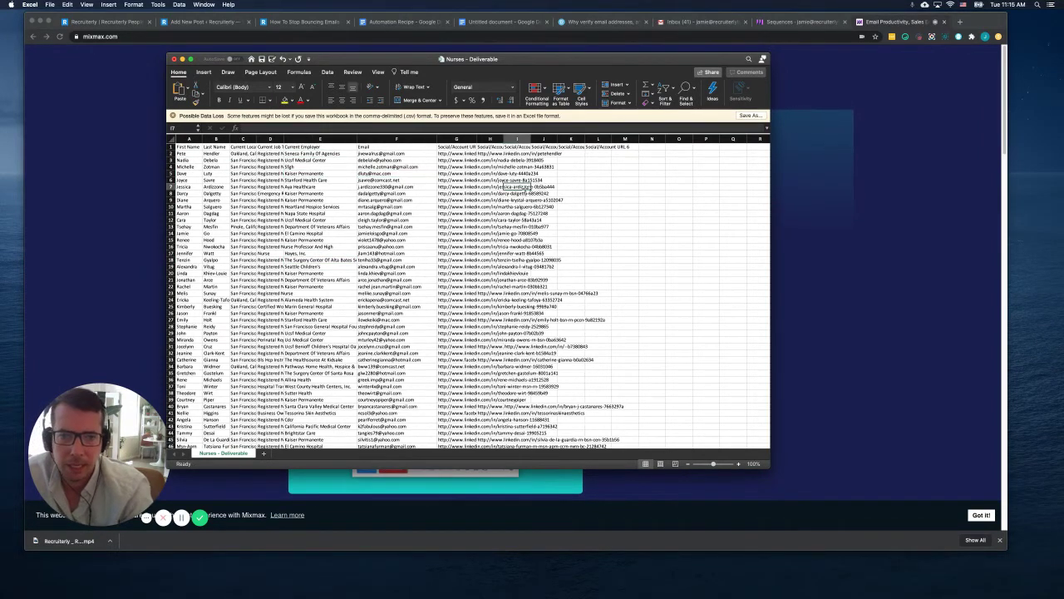
{"action": "left_click", "coordinate": [613, 189]}
{"action": "left_click", "coordinate": [621, 225]}
{"action": "left_click", "coordinate": [340, 193]}
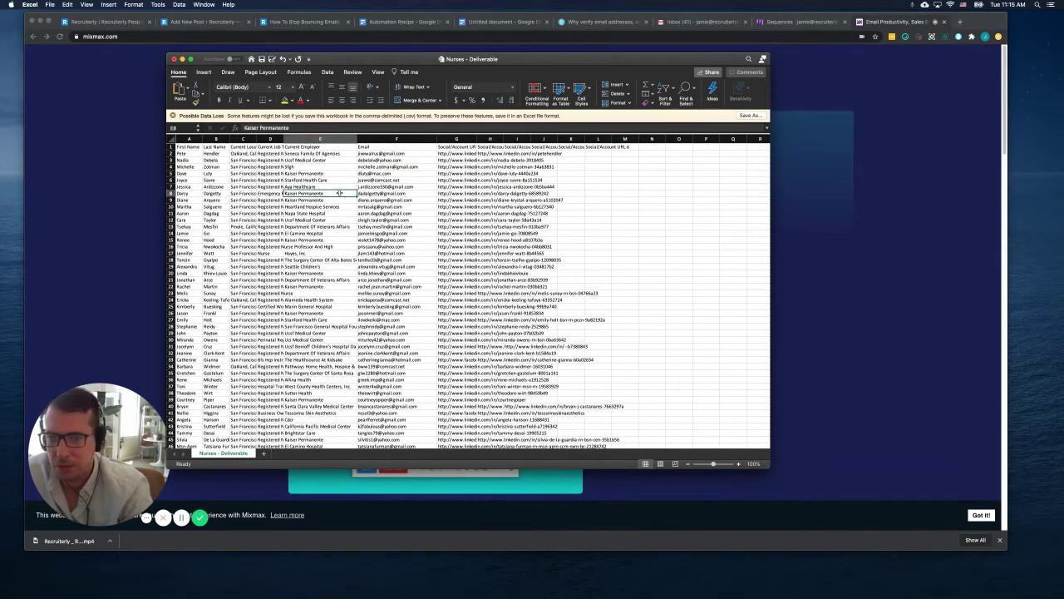
Step: Save the cleaned Nurses - Deliverable file and close its window
{"action": "left_click", "coordinate": [48, 4]}
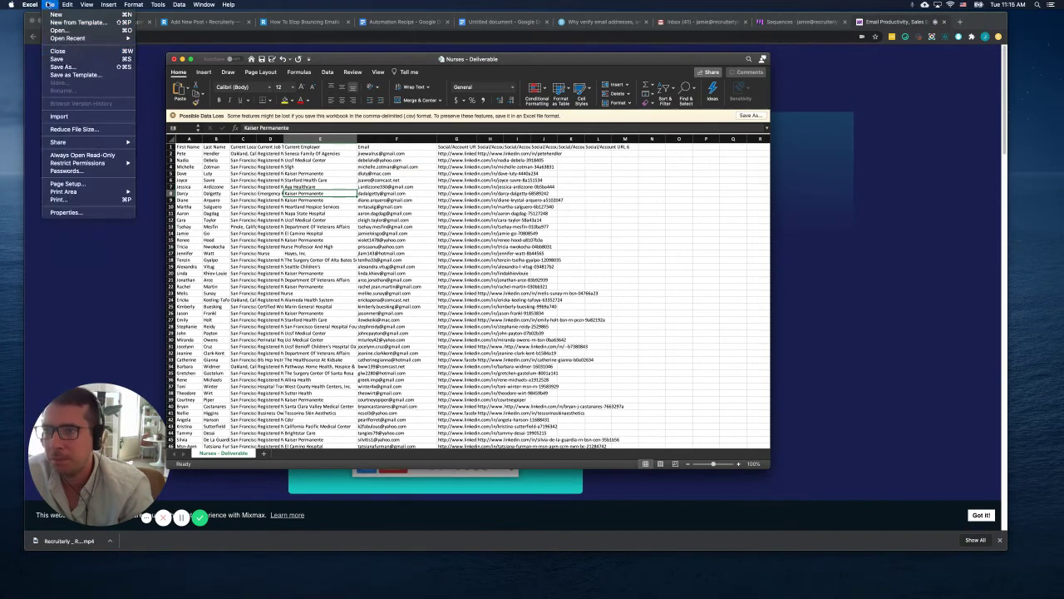
{"action": "left_click", "coordinate": [63, 59]}
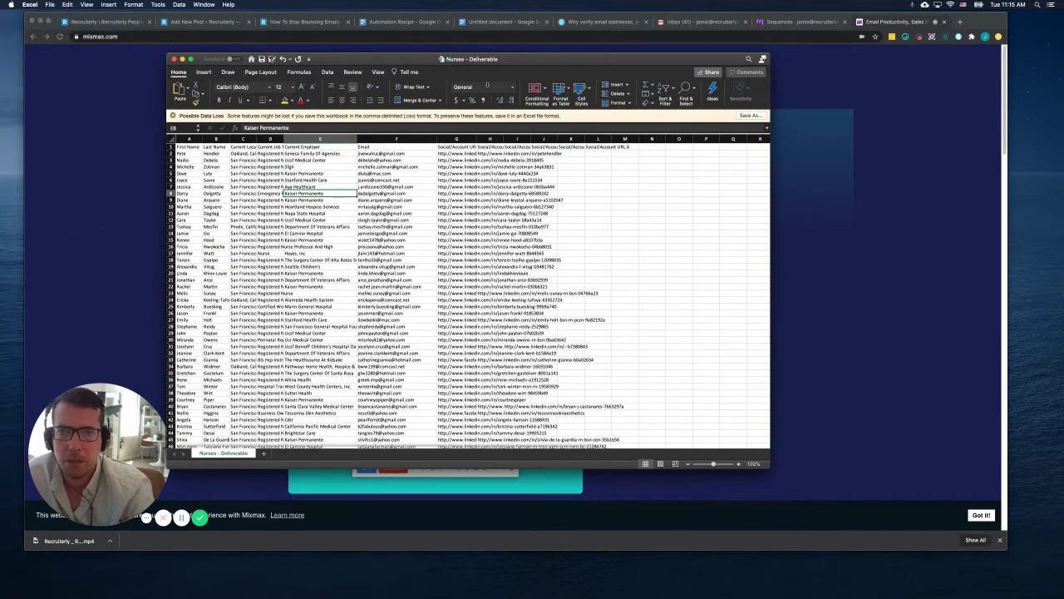
{"action": "left_click", "coordinate": [173, 59]}
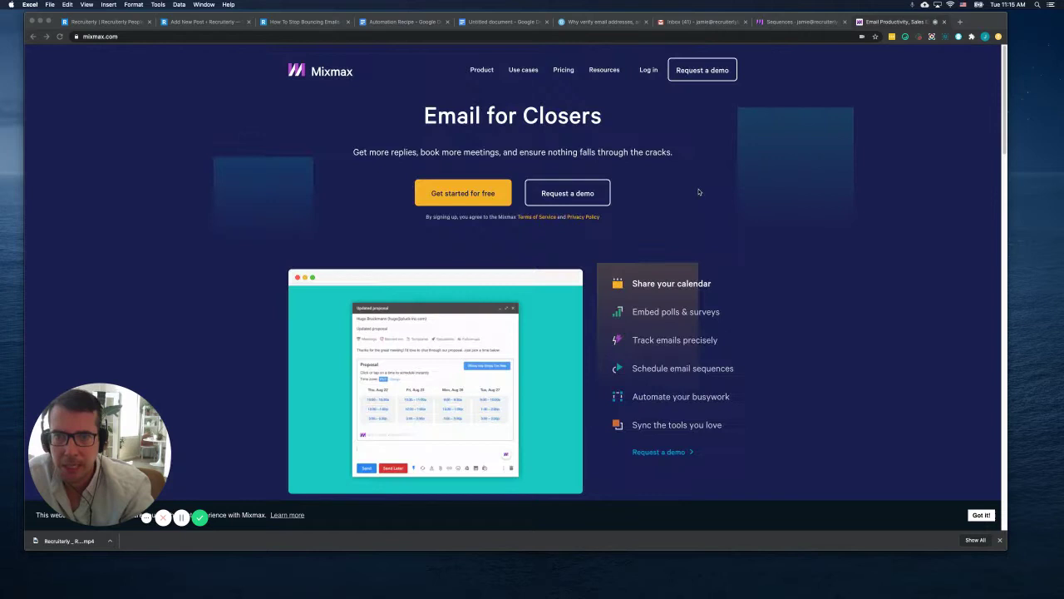
Step: Switch to the untitled Google Docs document and read through the four outreach email drafts and their send delays
{"action": "left_click", "coordinate": [794, 22]}
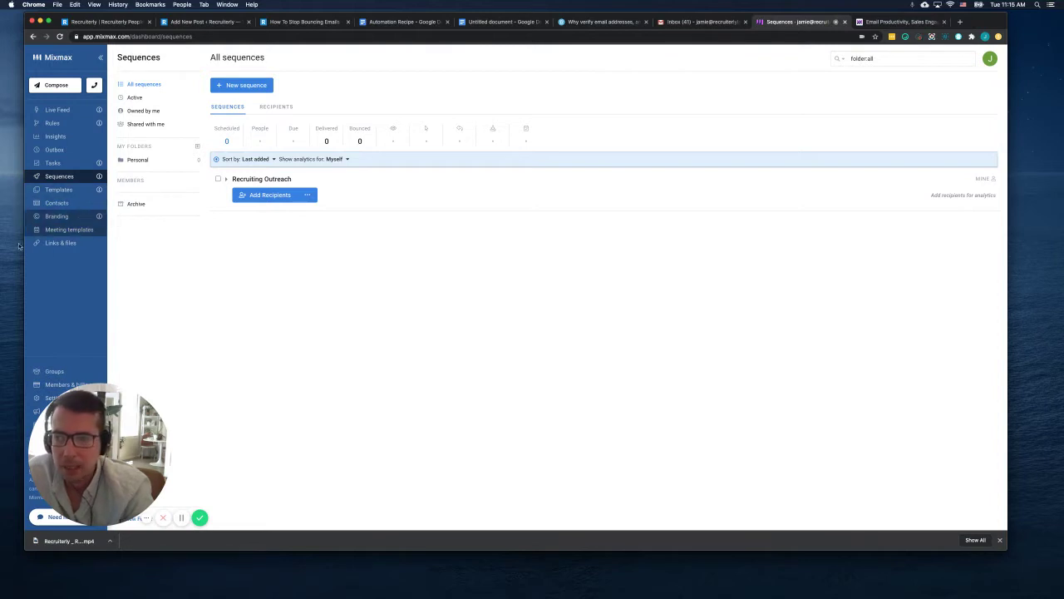
{"action": "left_click", "coordinate": [504, 25]}
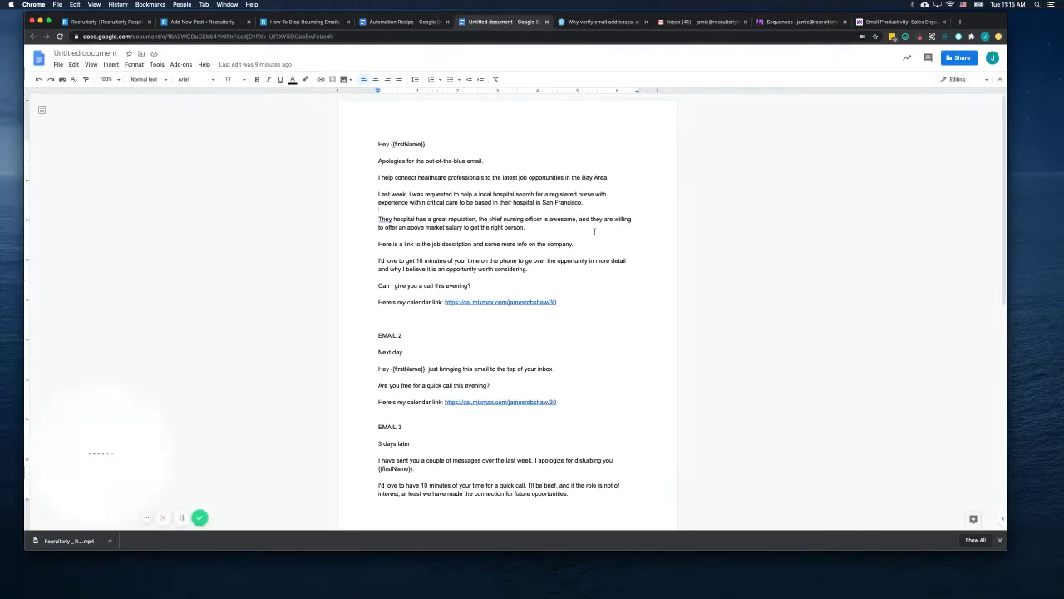
{"action": "scroll", "coordinate": [595, 231], "scroll_direction": "down", "scroll_amount": 3}
{"action": "scroll", "coordinate": [595, 231], "scroll_direction": "down", "scroll_amount": 3}
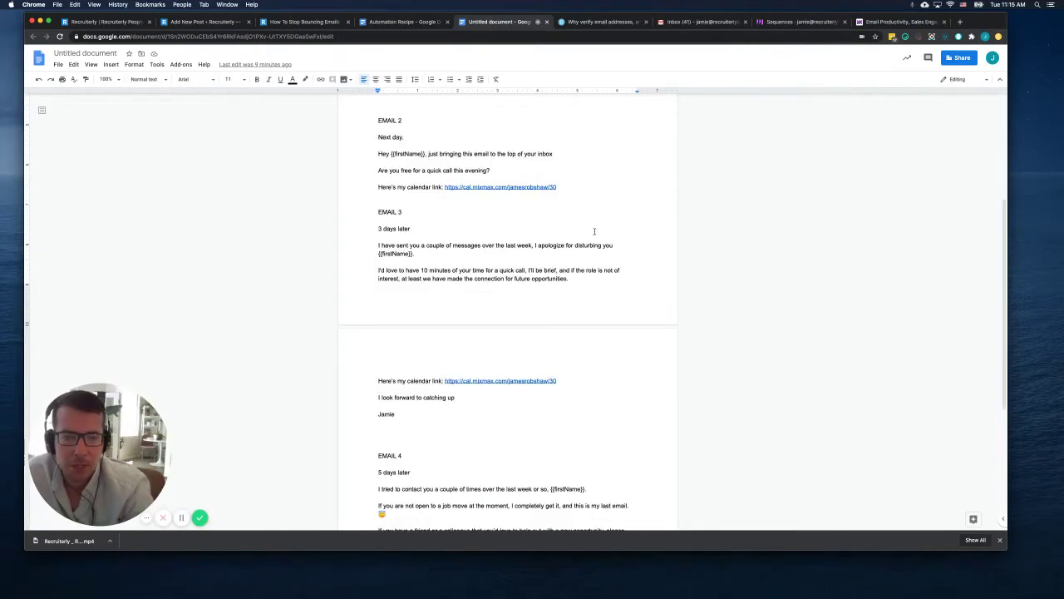
{"action": "scroll", "coordinate": [594, 231], "scroll_direction": "down", "scroll_amount": 4}
{"action": "scroll", "coordinate": [594, 231], "scroll_direction": "up", "scroll_amount": 10}
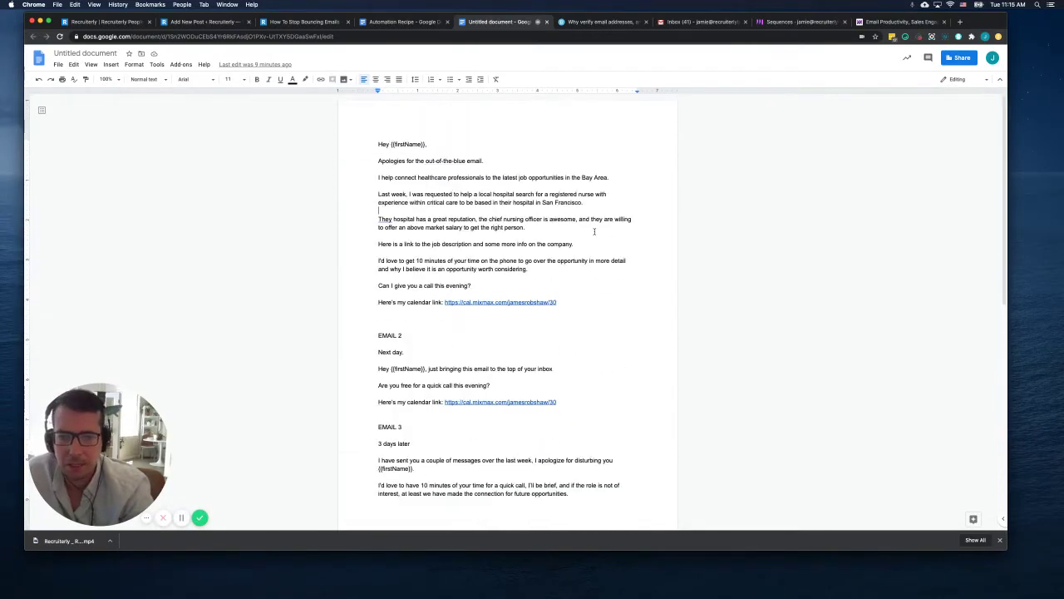
{"action": "scroll", "coordinate": [594, 231], "scroll_direction": "down", "scroll_amount": 6}
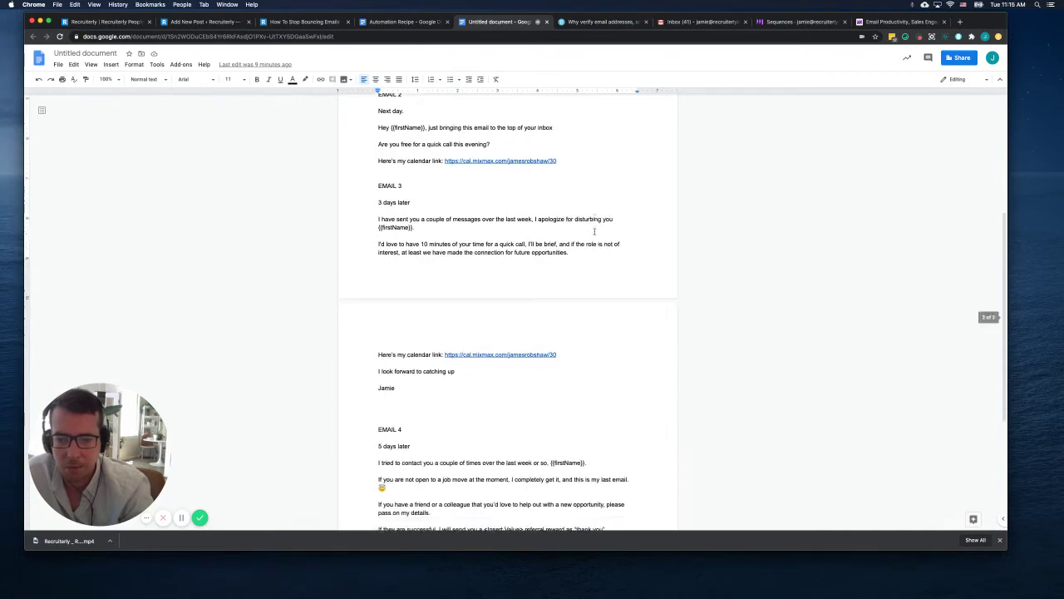
{"action": "scroll", "coordinate": [595, 231], "scroll_direction": "down", "scroll_amount": 1}
{"action": "scroll", "coordinate": [628, 268], "scroll_direction": "up", "scroll_amount": 7}
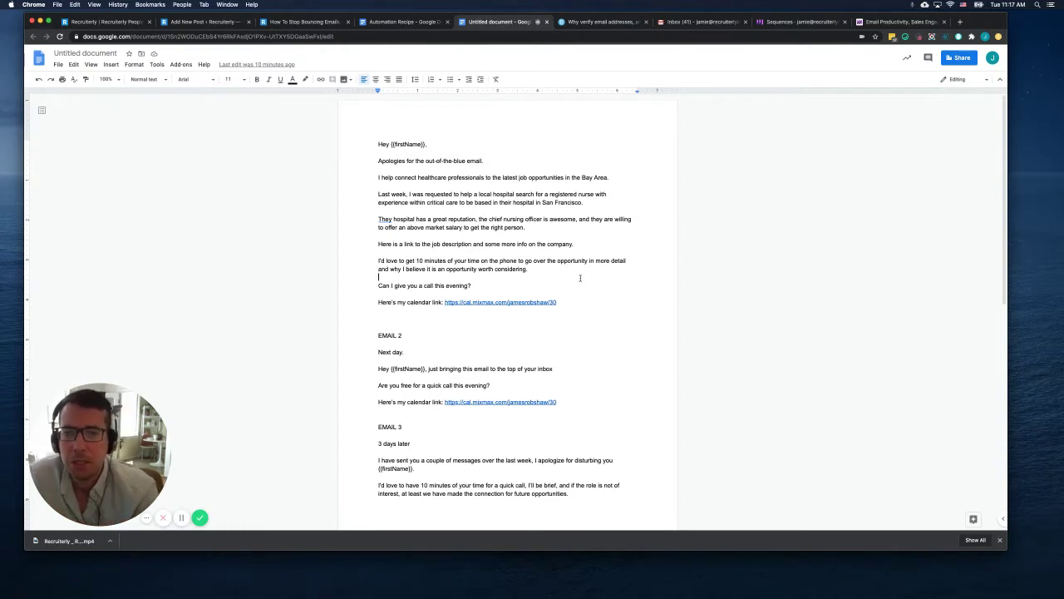
Step: Examine the call question and calendar link in the first email, and how the follow-up emails repeat them
{"action": "left_click_drag", "start_coordinate": [376, 285], "coordinate": [472, 286]}
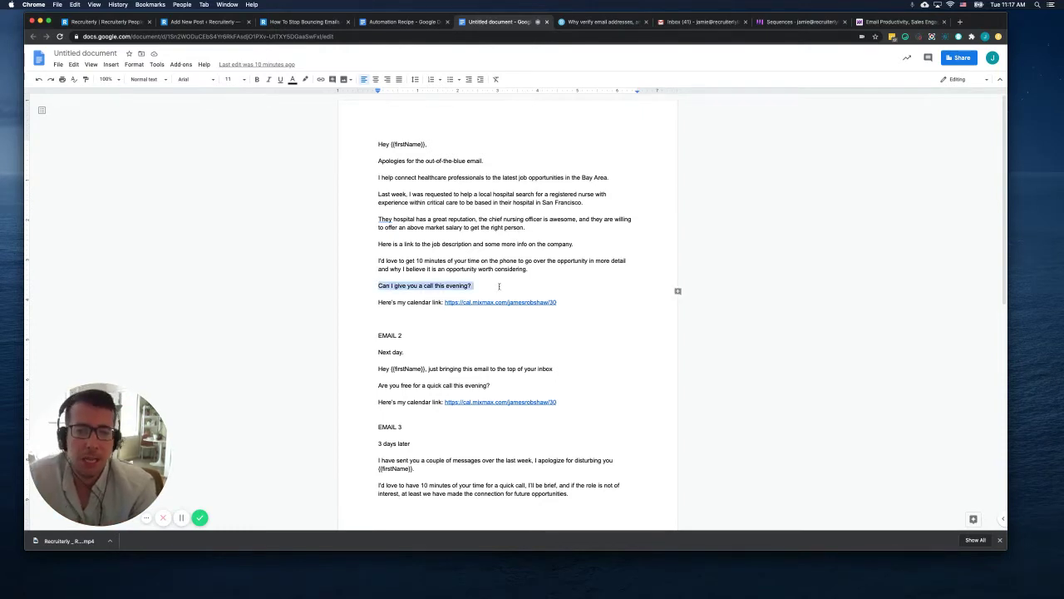
{"action": "left_click", "coordinate": [543, 200]}
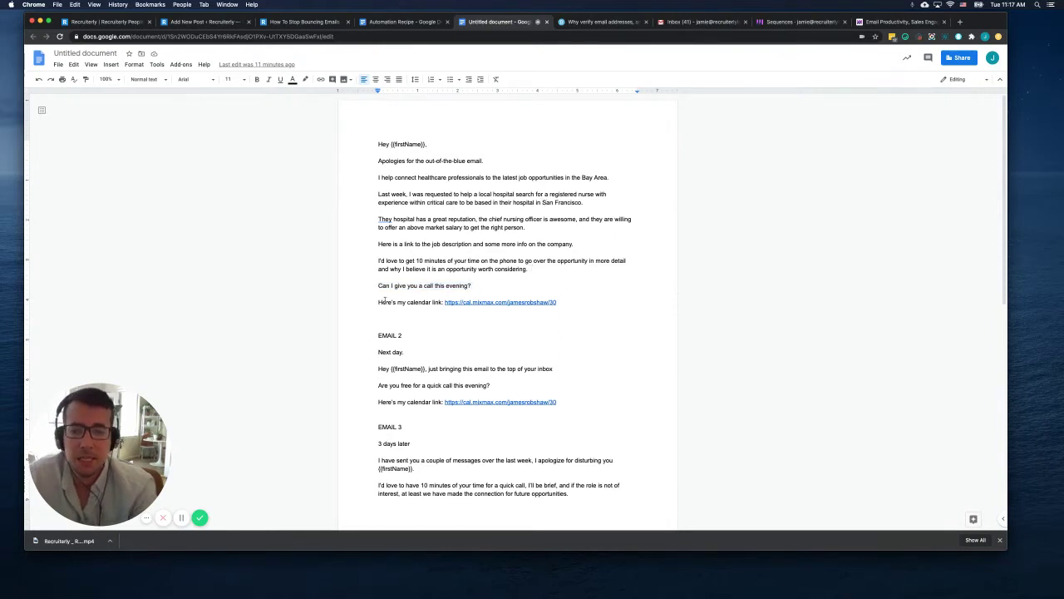
{"action": "left_click", "coordinate": [456, 321]}
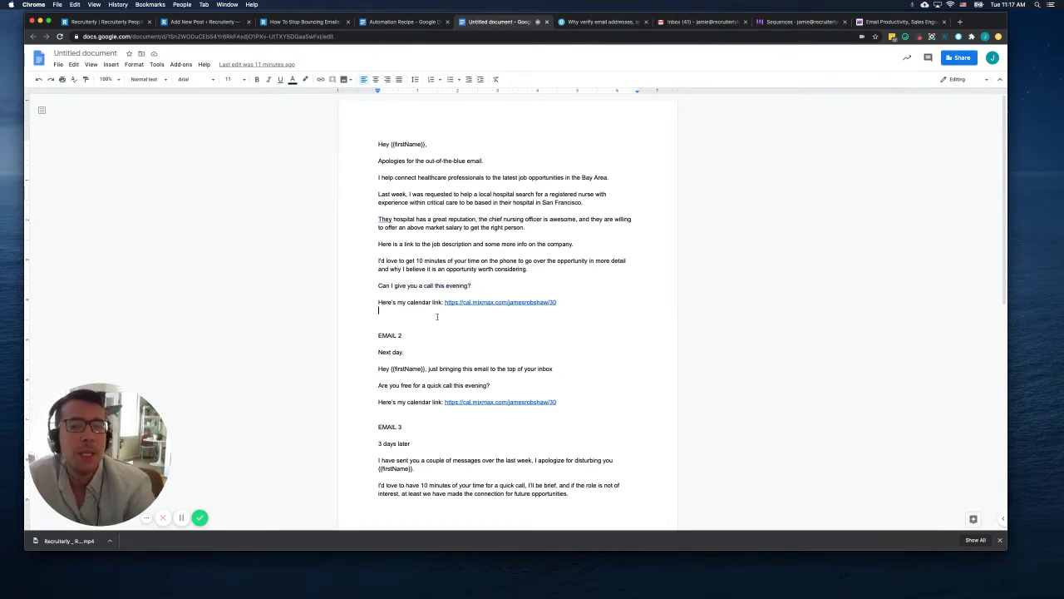
{"action": "scroll", "coordinate": [436, 316], "scroll_direction": "down", "scroll_amount": 1}
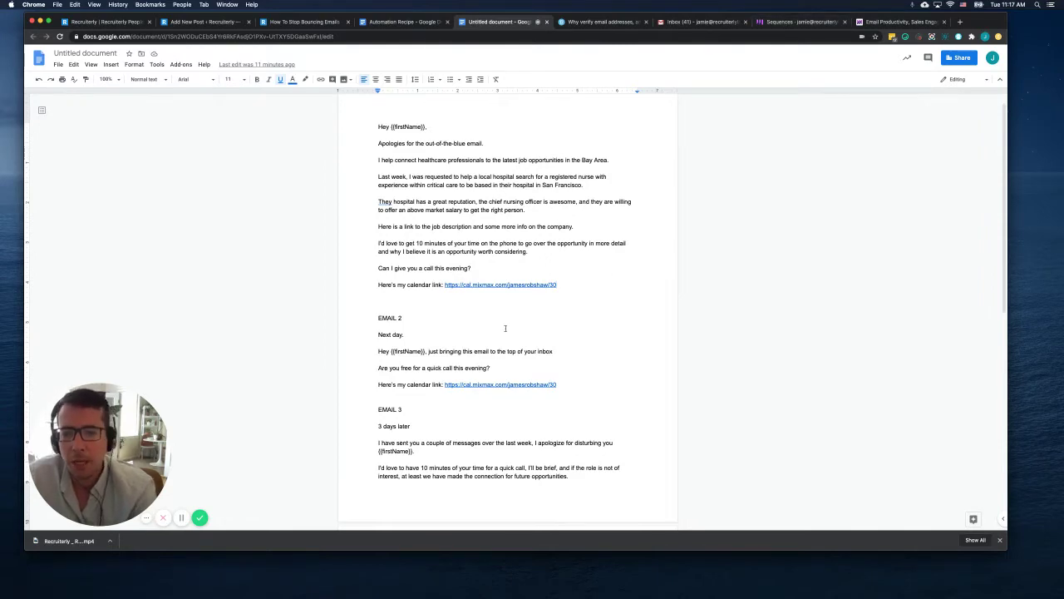
{"action": "scroll", "coordinate": [504, 329], "scroll_direction": "down", "scroll_amount": 10}
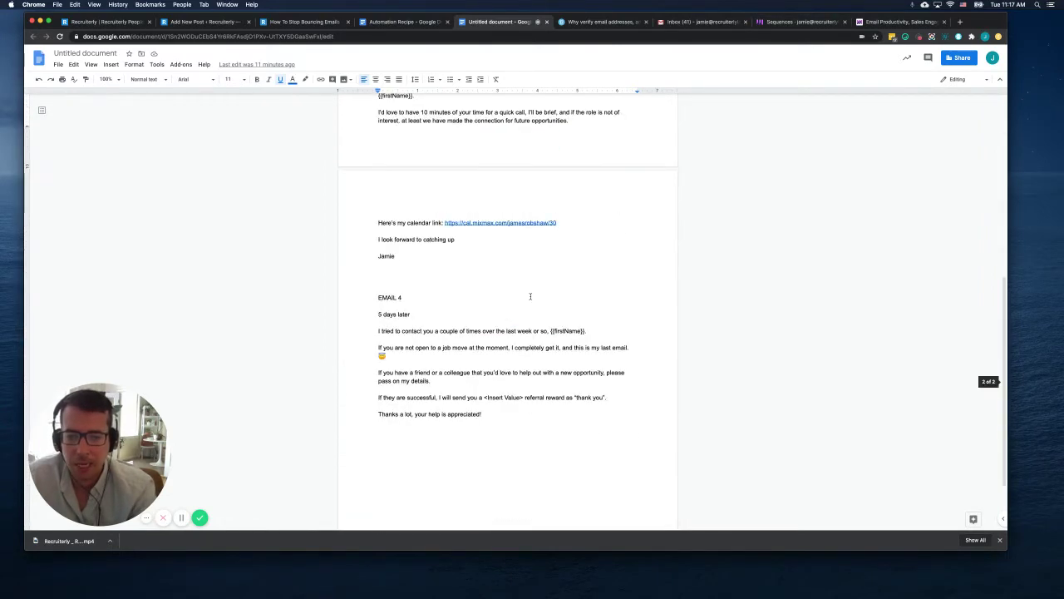
{"action": "scroll", "coordinate": [540, 299], "scroll_direction": "up", "scroll_amount": 5}
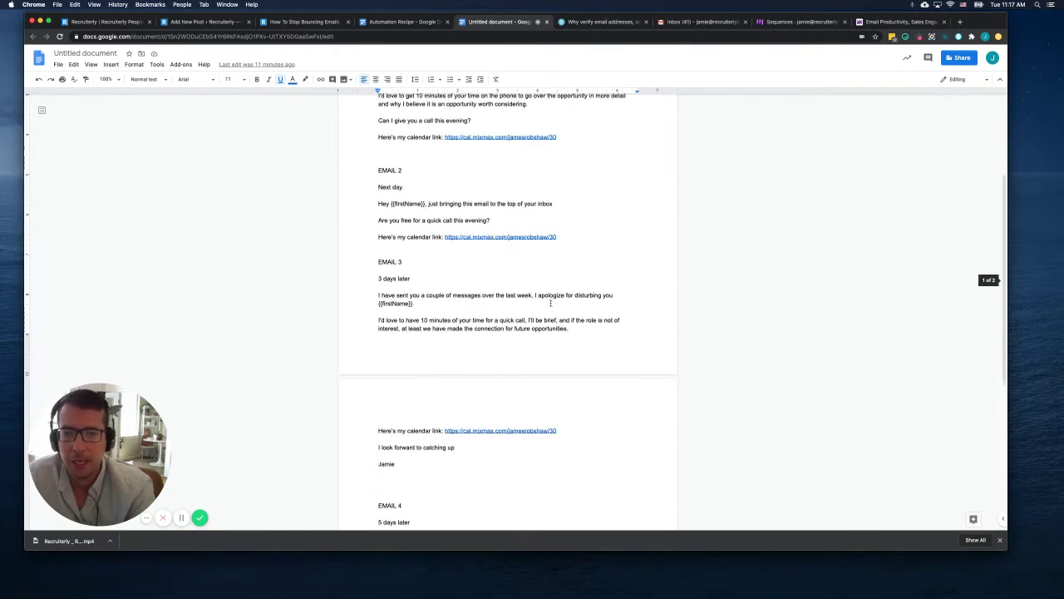
{"action": "scroll", "coordinate": [550, 303], "scroll_direction": "up", "scroll_amount": 1}
{"action": "scroll", "coordinate": [582, 242], "scroll_direction": "up", "scroll_amount": 4}
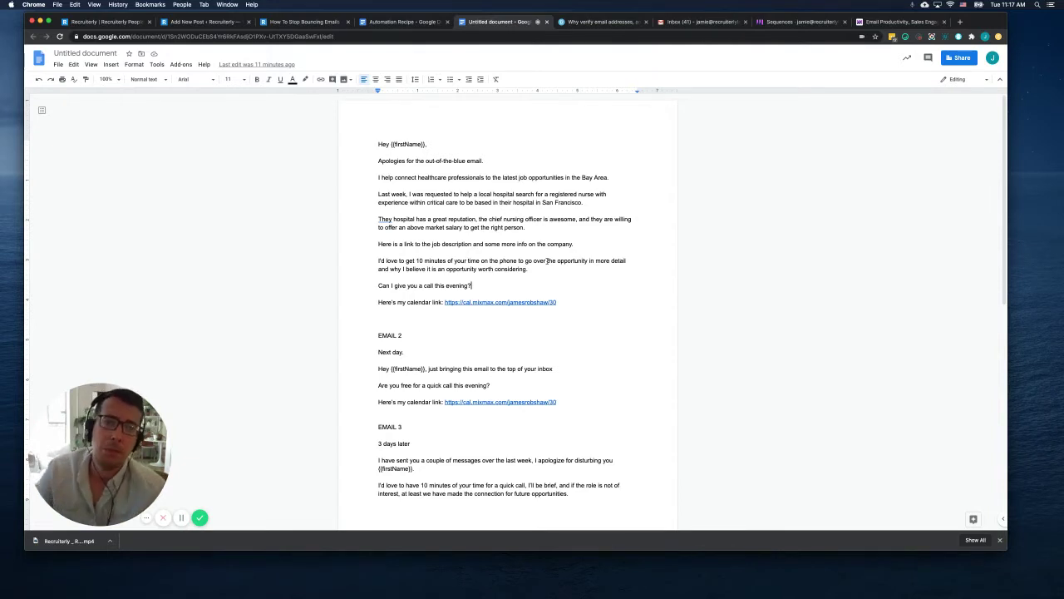
Step: Compare the plans on the Mixmax website's pricing page under annual and monthly billing
{"action": "left_click", "coordinate": [785, 23]}
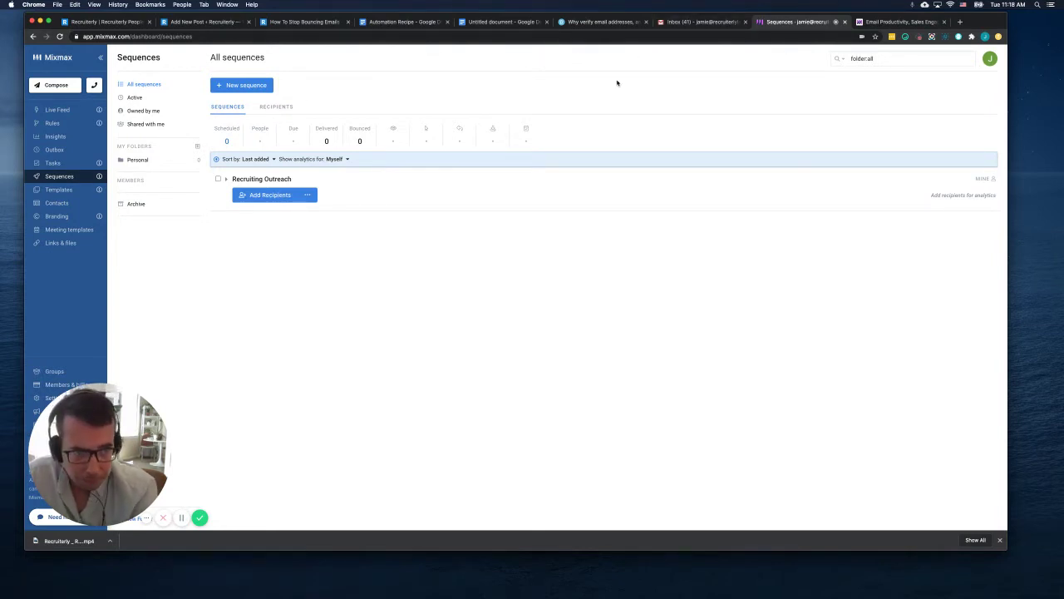
{"action": "left_click", "coordinate": [895, 22]}
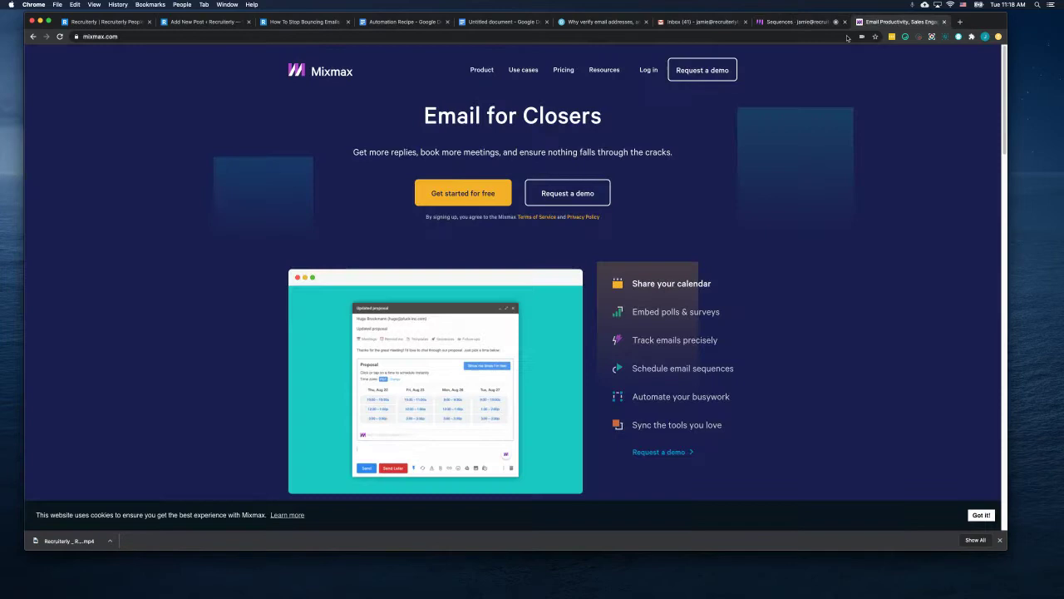
{"action": "left_click", "coordinate": [564, 71]}
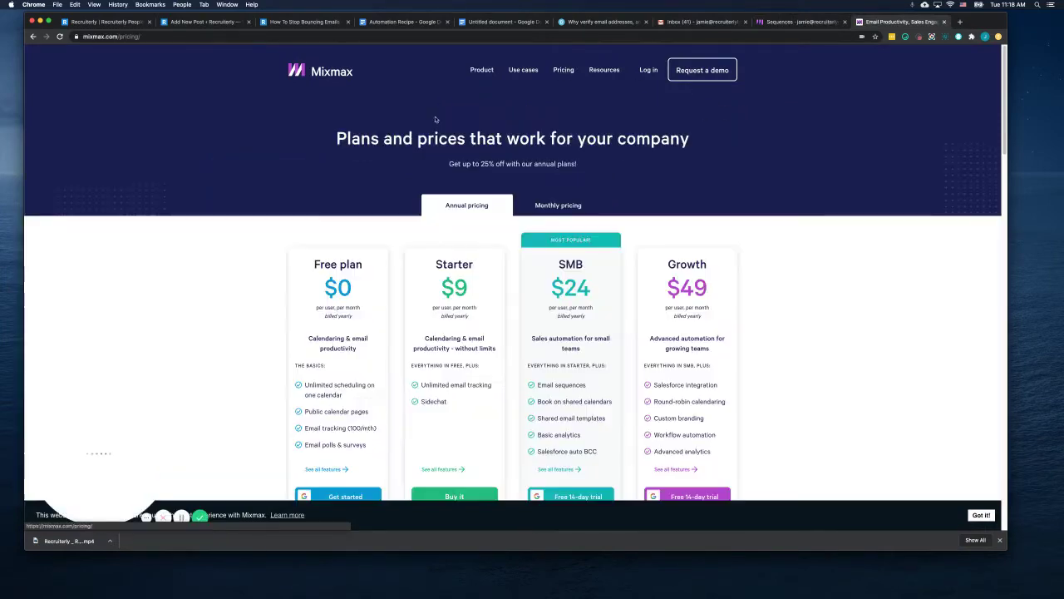
{"action": "scroll", "coordinate": [700, 202], "scroll_direction": "down", "scroll_amount": 5}
{"action": "scroll", "coordinate": [537, 284], "scroll_direction": "up", "scroll_amount": 2}
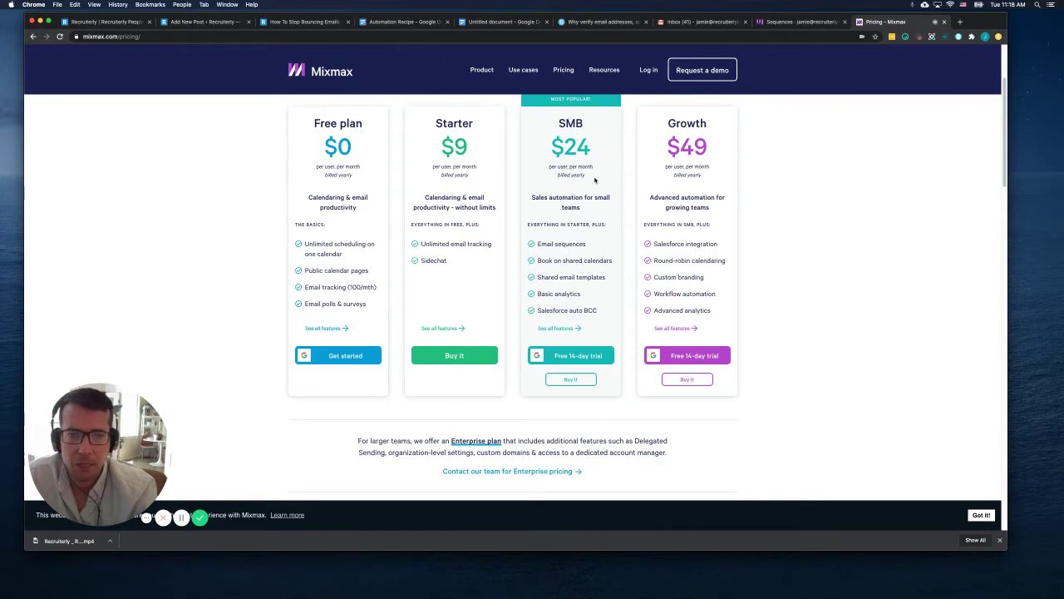
{"action": "scroll", "coordinate": [595, 180], "scroll_direction": "up", "scroll_amount": 1}
{"action": "left_click", "coordinate": [546, 130]}
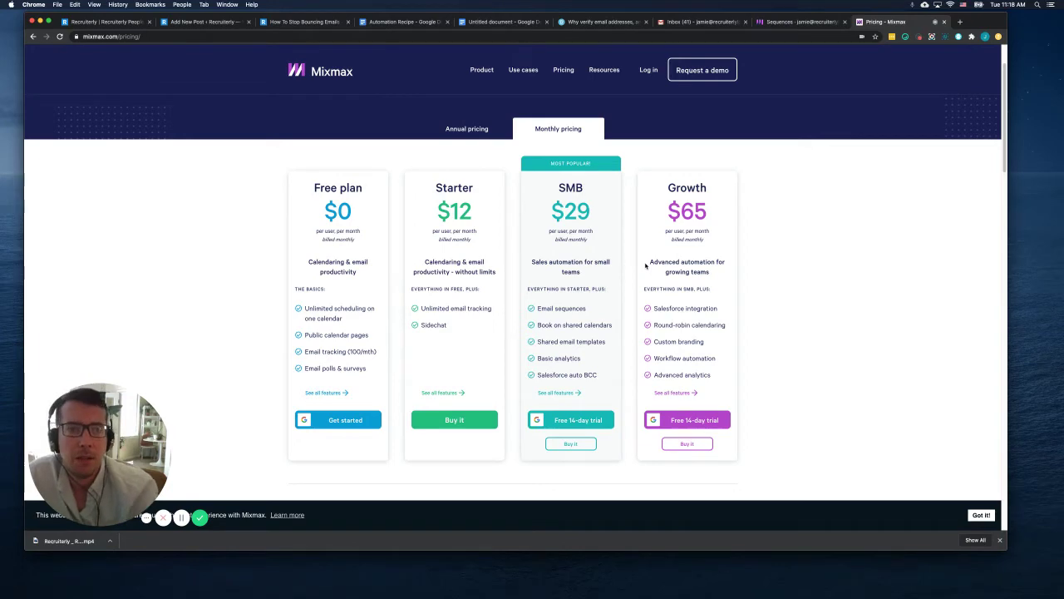
Step: Return to the Mixmax sequences dashboard and create a new sequence titled Nurse Outreach
{"action": "left_click", "coordinate": [800, 22]}
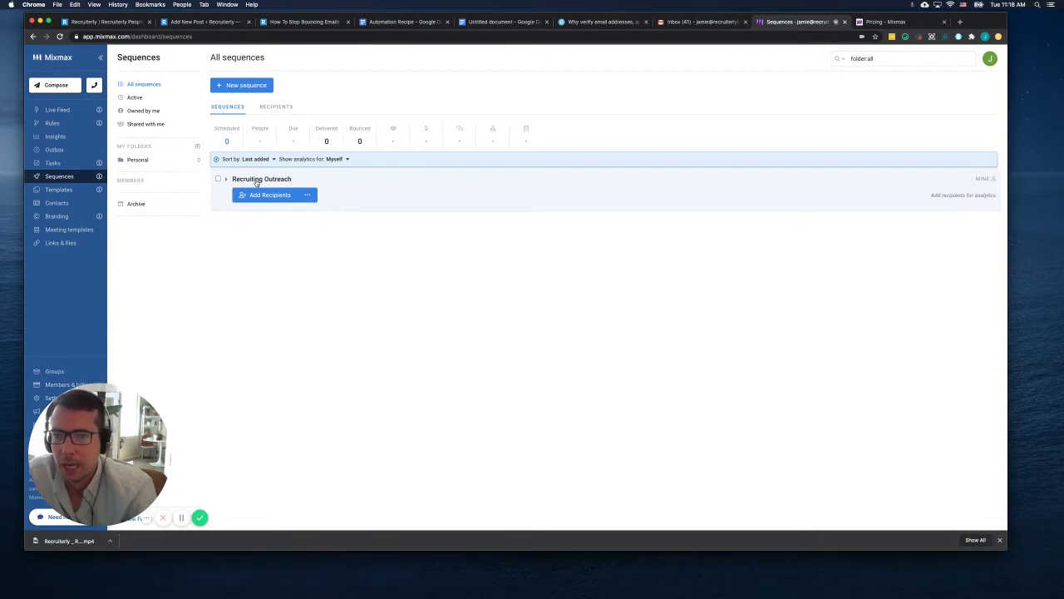
{"action": "left_click", "coordinate": [257, 86]}
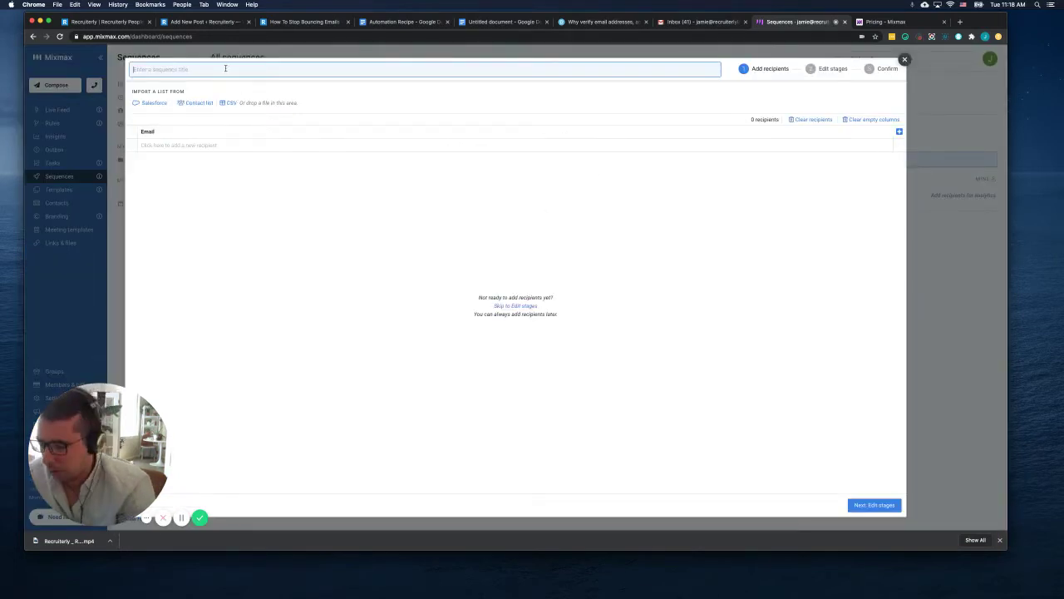
{"action": "type", "text": "Nurse Out"}
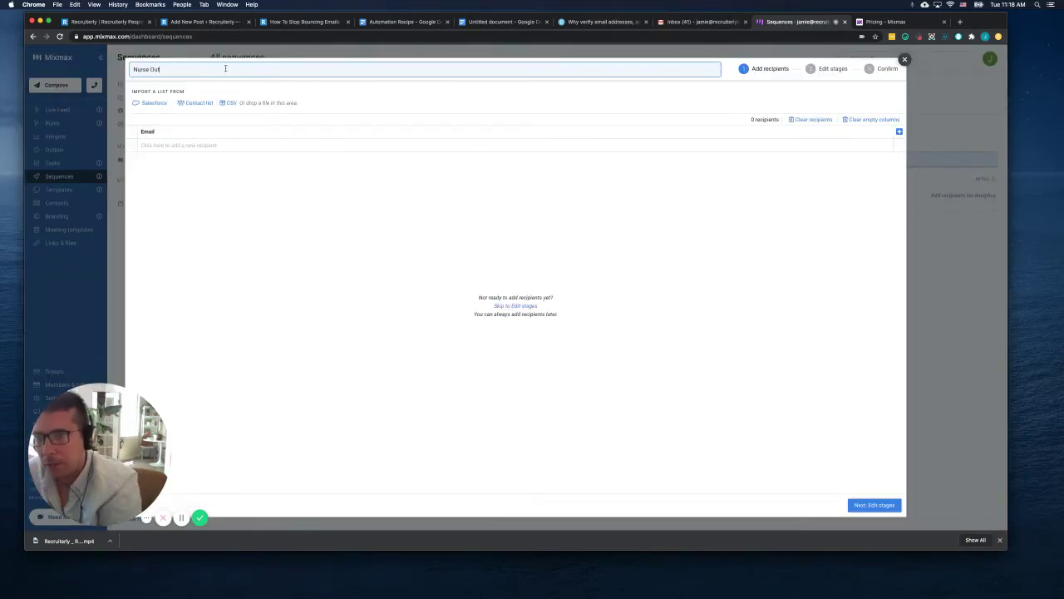
{"action": "type", "text": "reach"}
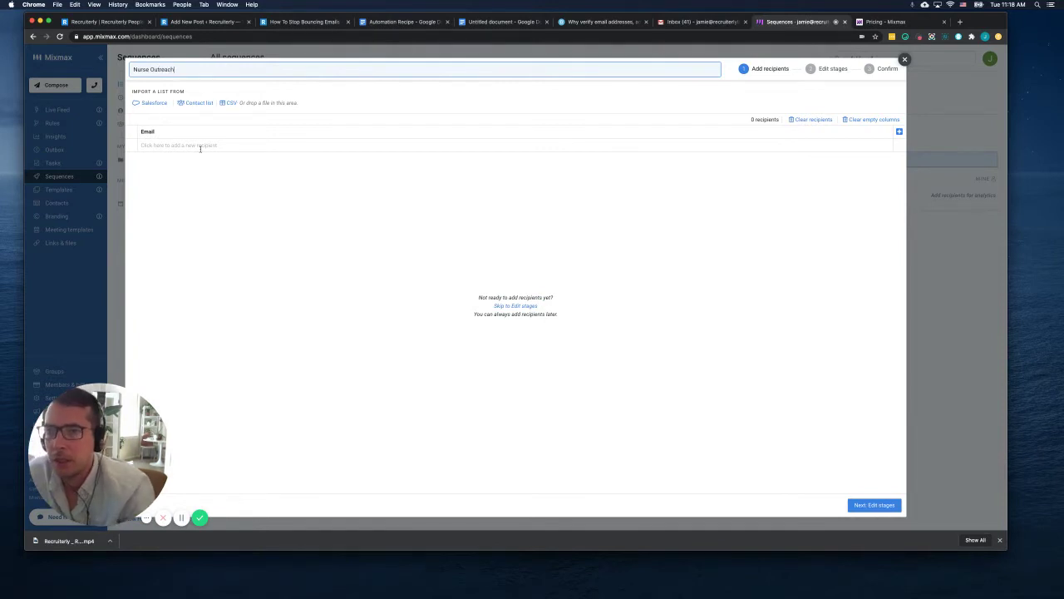
Step: Load the recipient list from the CSV file Nurses - Deliverable.csv in Downloads
{"action": "left_click", "coordinate": [213, 114]}
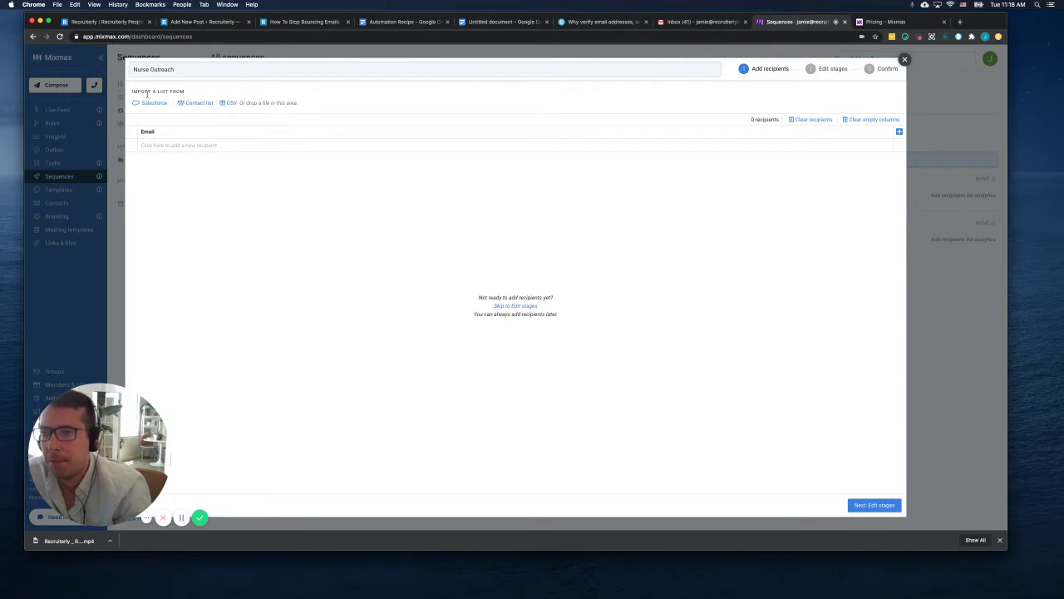
{"action": "left_click", "coordinate": [508, 122]}
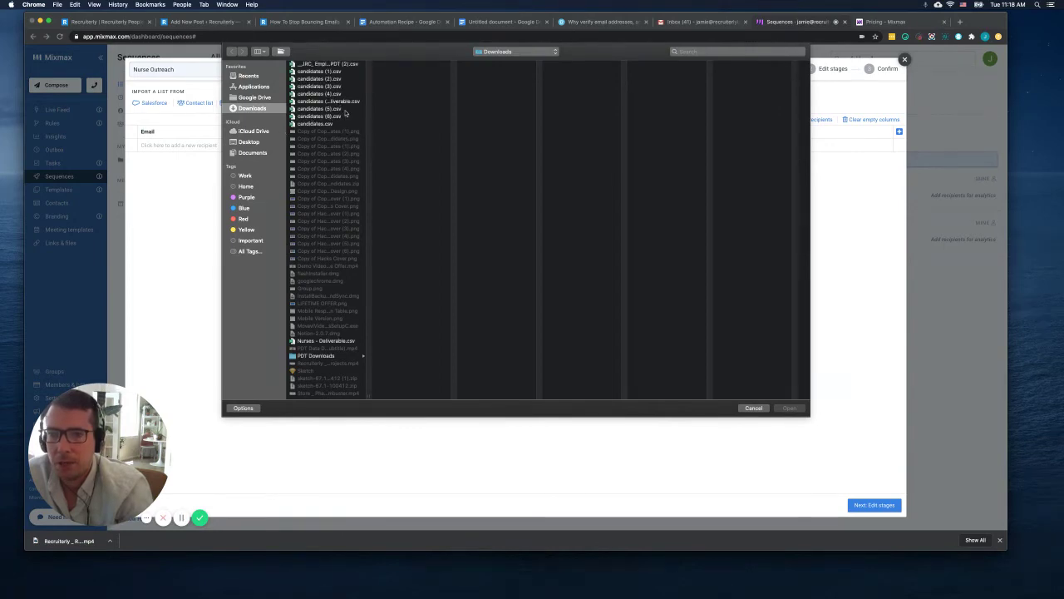
{"action": "left_click", "coordinate": [347, 341]}
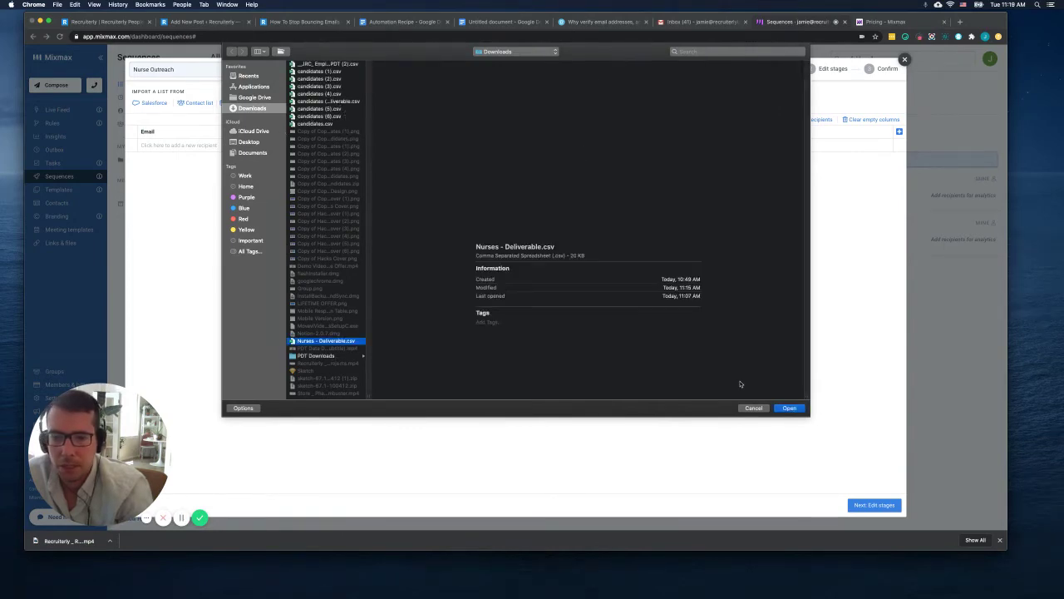
{"action": "left_click", "coordinate": [790, 408]}
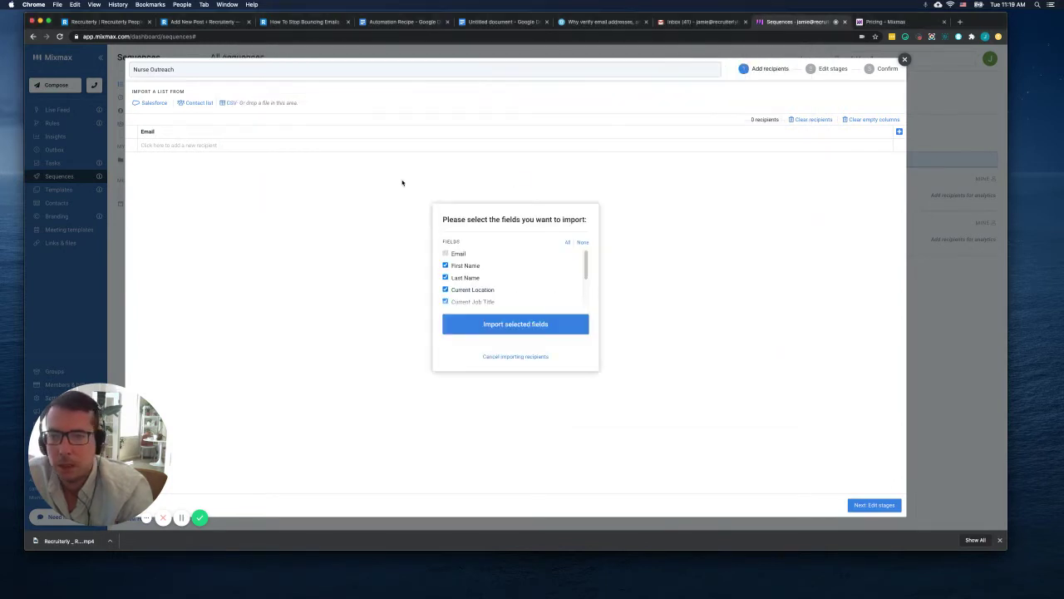
Step: Exclude the extra Social/Account URL fields, starting with Social/Account URL 2, and import the remaining selected fields
{"action": "scroll", "coordinate": [524, 256], "scroll_direction": "down", "scroll_amount": 2}
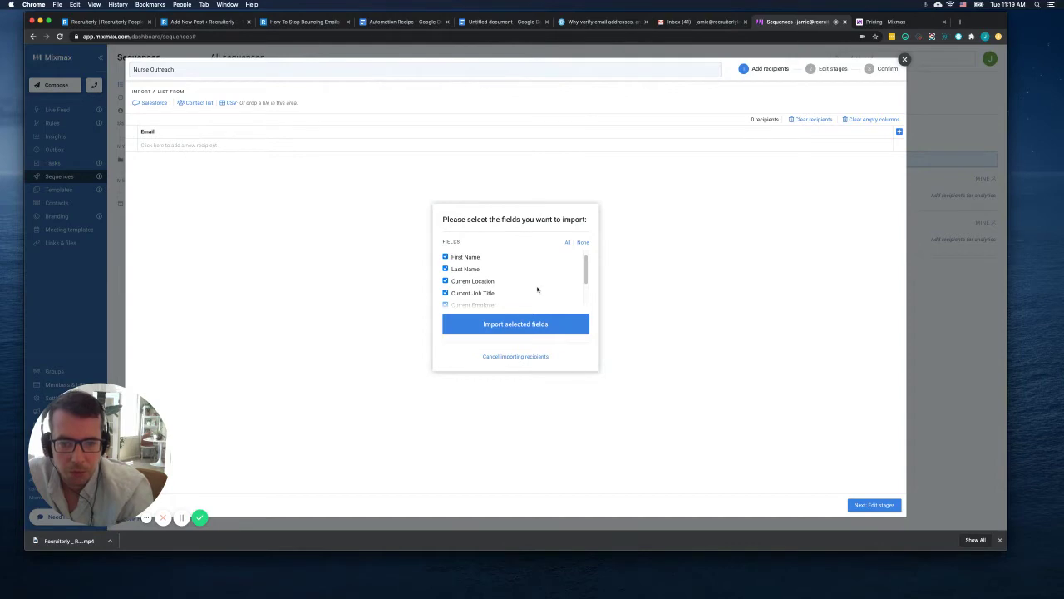
{"action": "scroll", "coordinate": [533, 284], "scroll_direction": "down", "scroll_amount": 2}
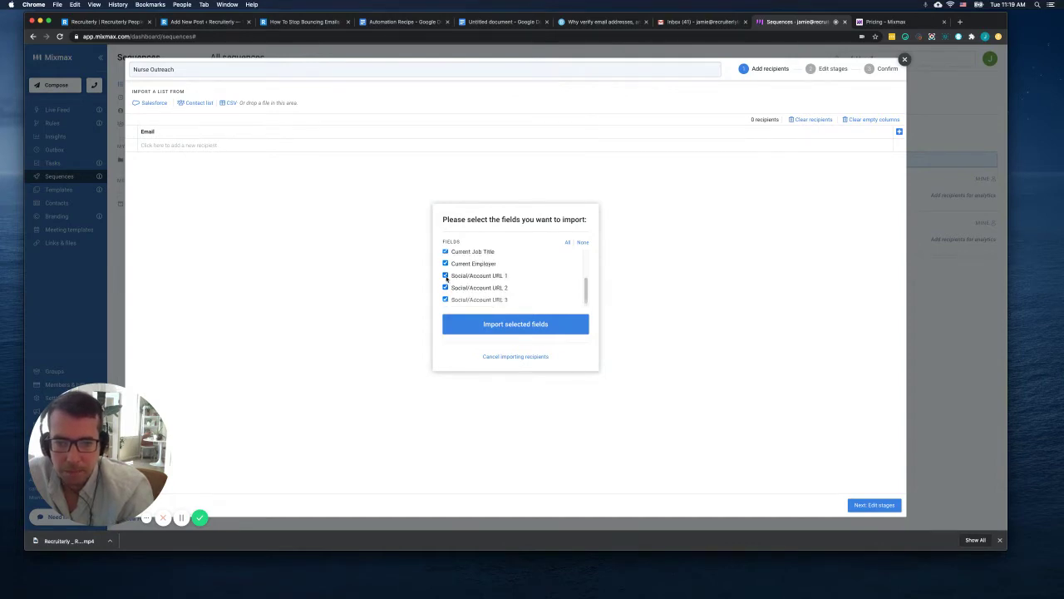
{"action": "left_click", "coordinate": [444, 288]}
{"action": "scroll", "coordinate": [527, 274], "scroll_direction": "up", "scroll_amount": 3}
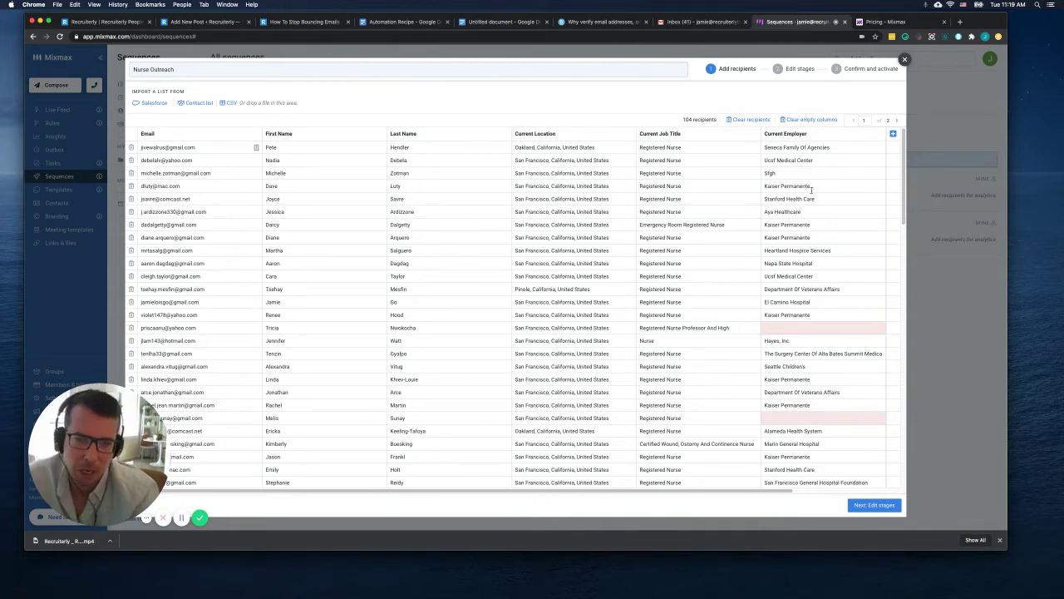
Step: Proceed to editing the sequence stages and add two blank lines above the sender signature in the Stage 1 email
{"action": "left_click", "coordinate": [874, 505]}
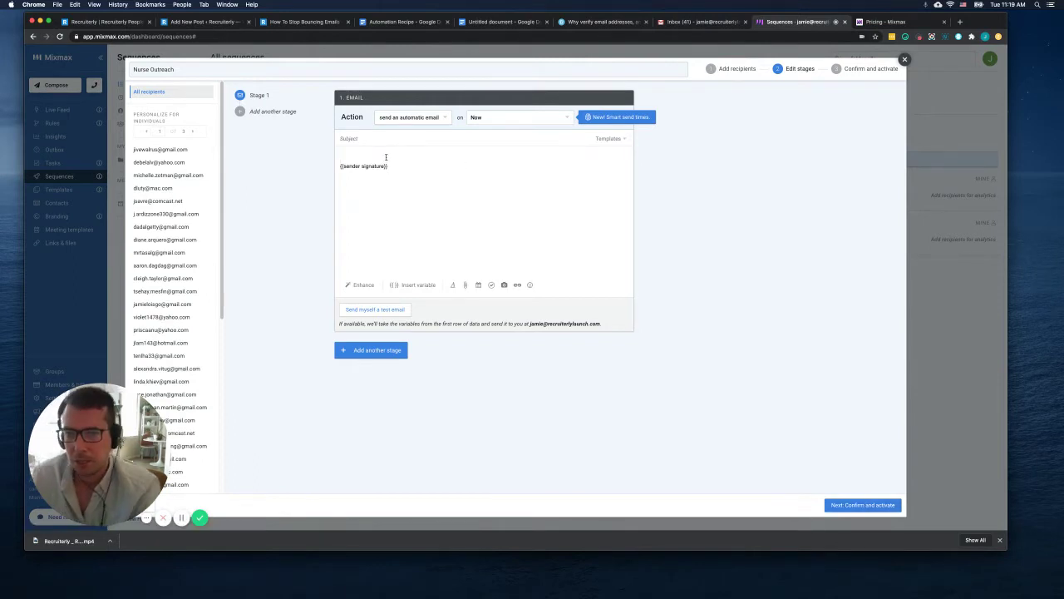
{"action": "key", "text": "Return"}
{"action": "key", "text": "Return"}
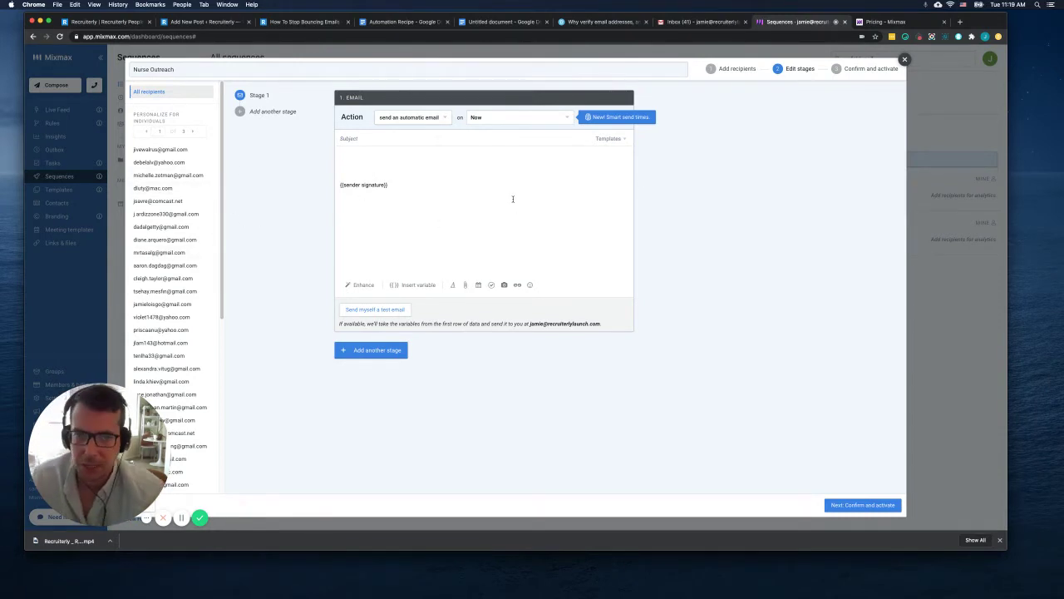
Step: Schedule the Stage 1 automatic email for Wed, Jul 8, 2020 at 11:19 AM
{"action": "left_click", "coordinate": [494, 117]}
{"action": "left_click", "coordinate": [600, 114]}
{"action": "left_click", "coordinate": [521, 120]}
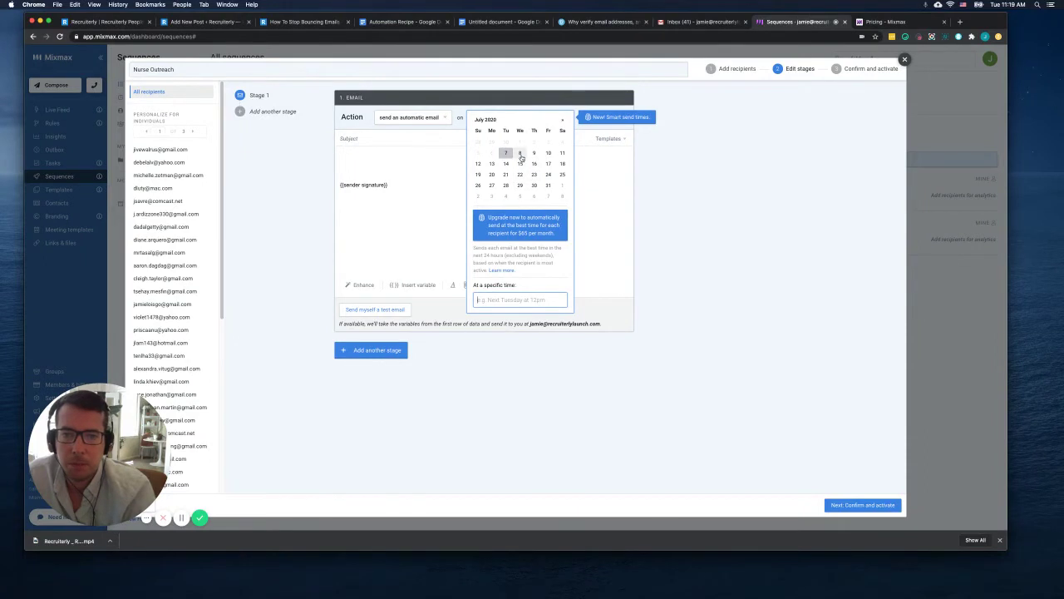
{"action": "left_click", "coordinate": [520, 155]}
{"action": "left_click", "coordinate": [436, 157]}
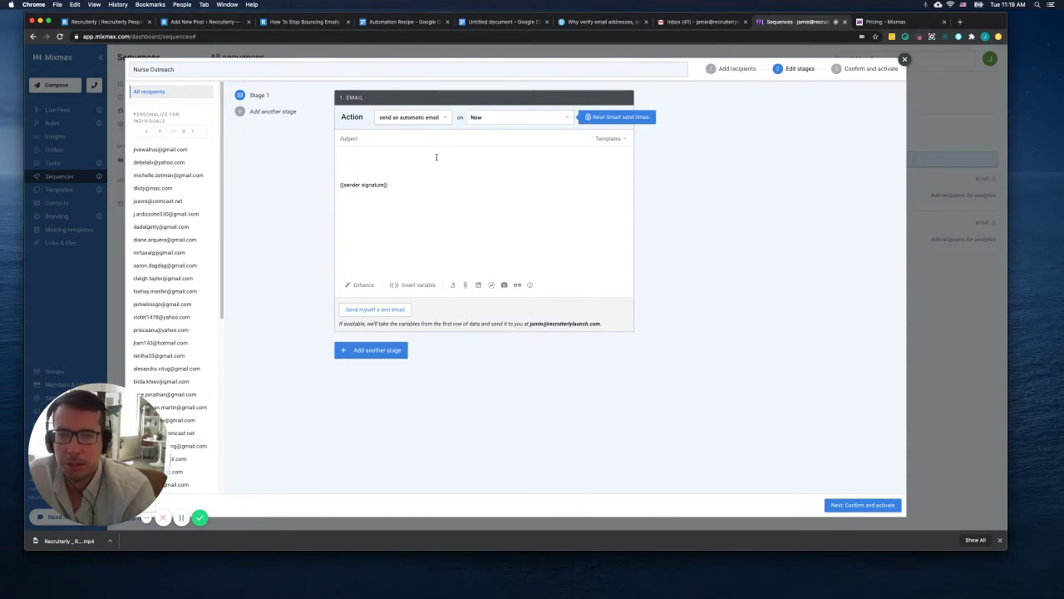
{"action": "left_click", "coordinate": [517, 121]}
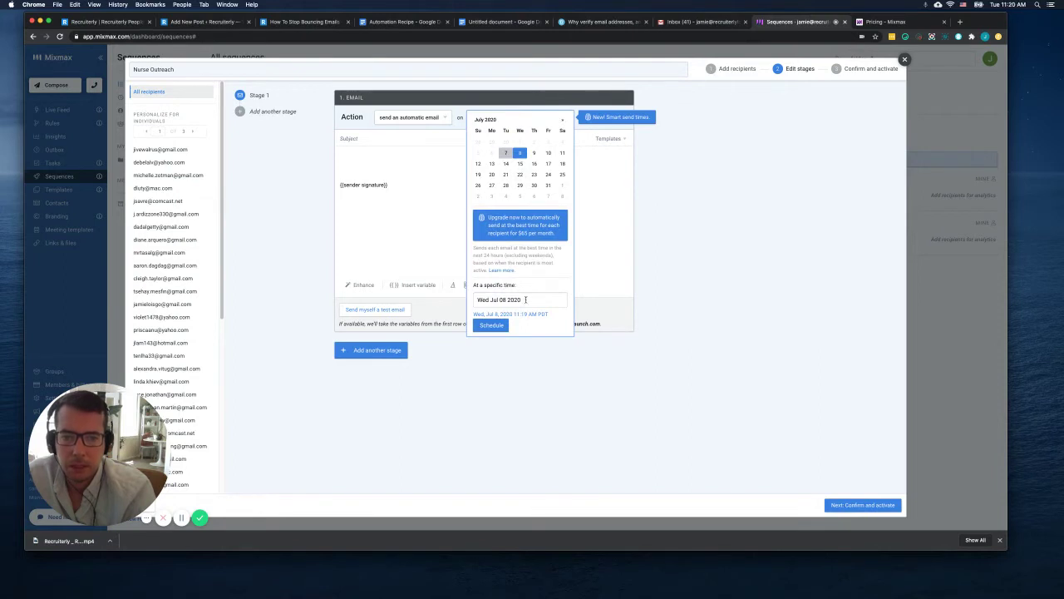
{"action": "left_click", "coordinate": [492, 326]}
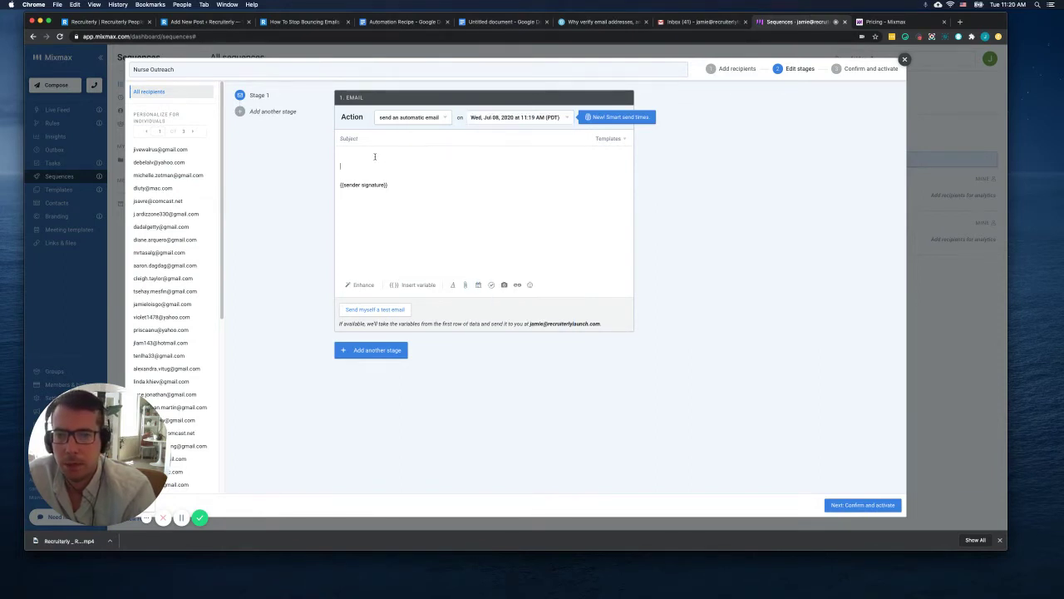
Step: Switch to the Google Docs email draft and start a subject line above the first greeting with "Hey," and a copy of the firstName placeholder
{"action": "left_click", "coordinate": [375, 139]}
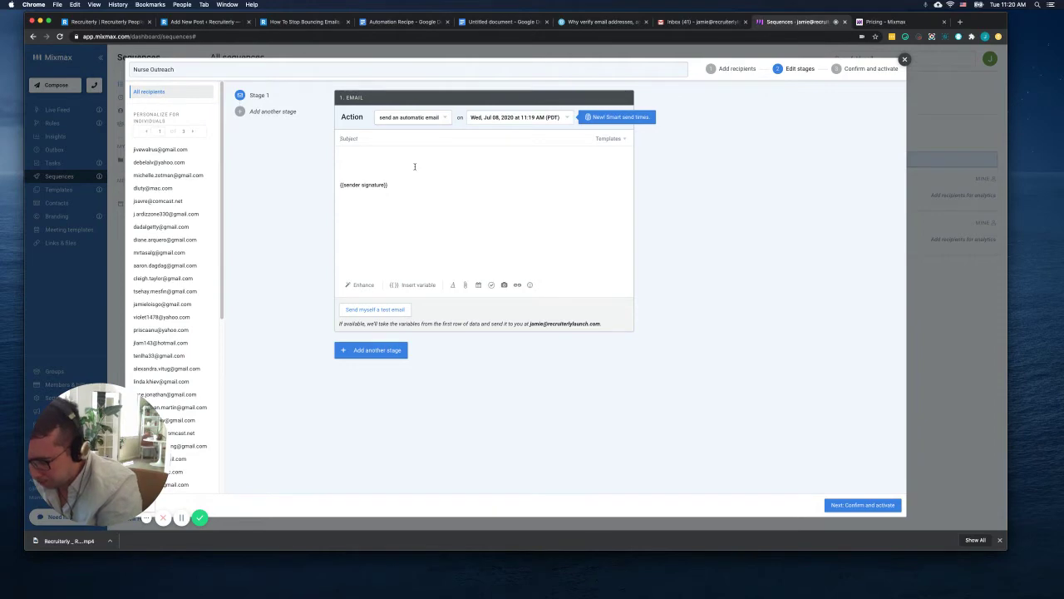
{"action": "left_click", "coordinate": [507, 22]}
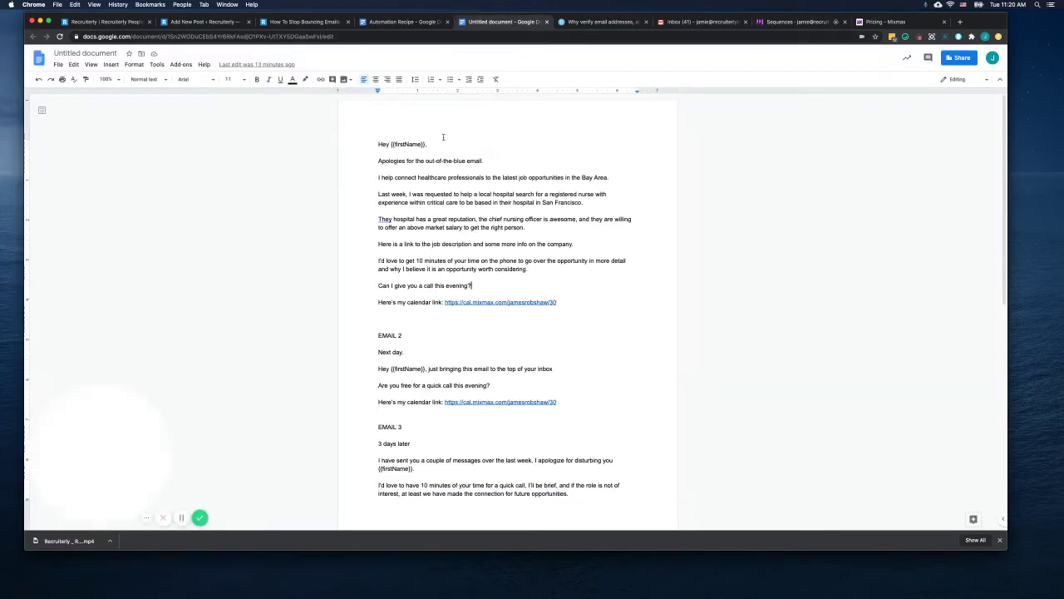
{"action": "left_click", "coordinate": [374, 145]}
{"action": "key", "text": "Return"}
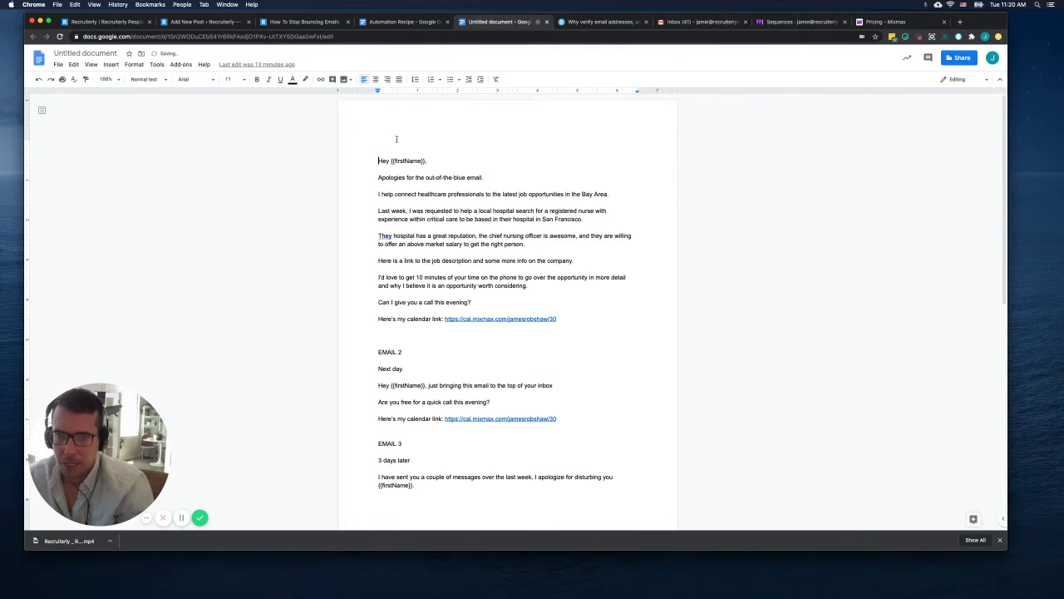
{"action": "key", "text": "Up"}
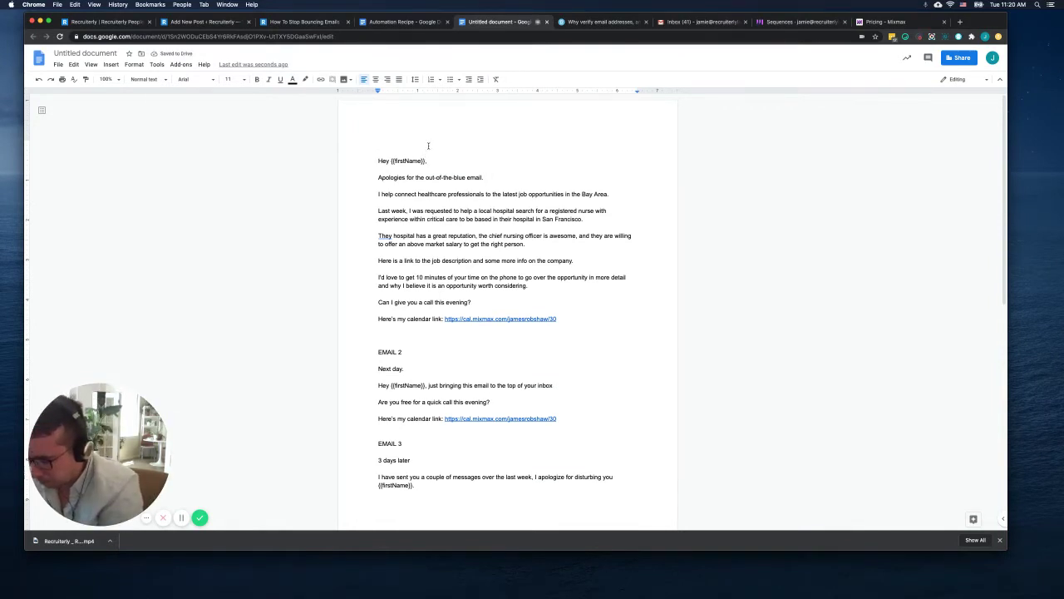
{"action": "type", "text": "He"}
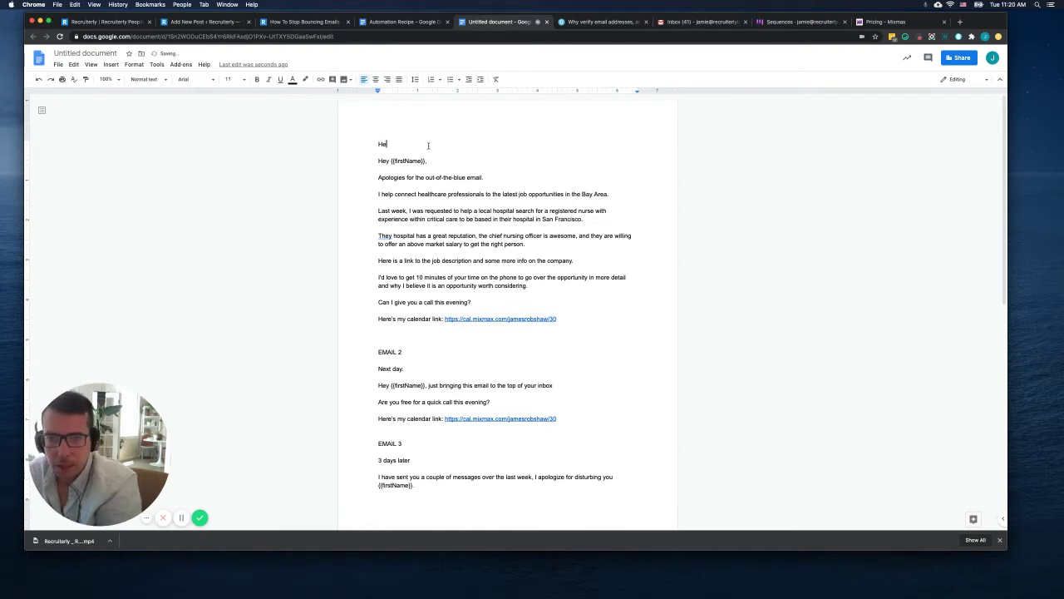
{"action": "type", "text": "y,"}
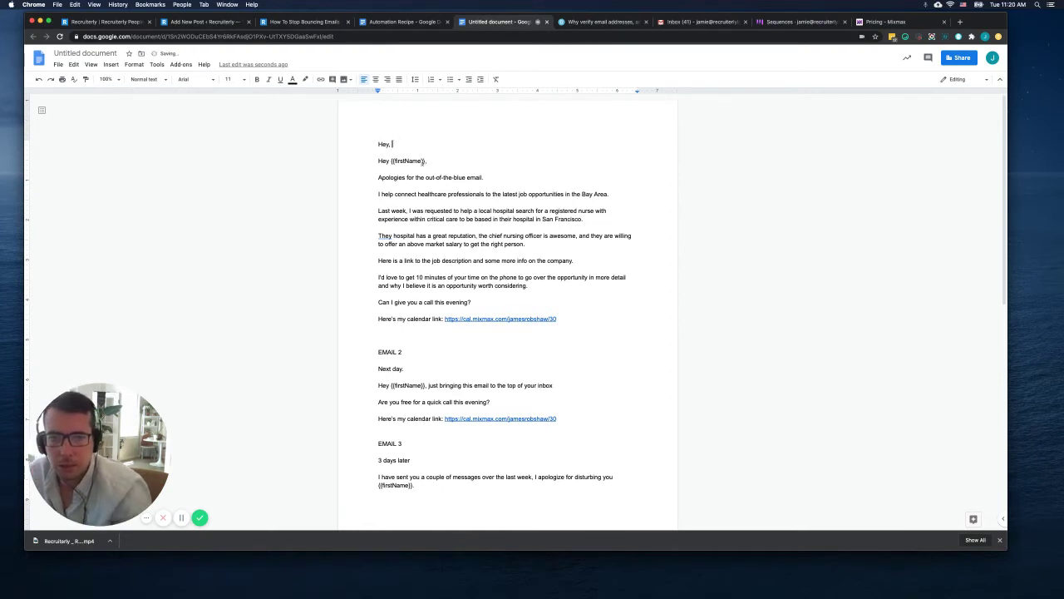
{"action": "left_click_drag", "start_coordinate": [426, 160], "coordinate": [390, 161]}
{"action": "key", "text": "super+c"}
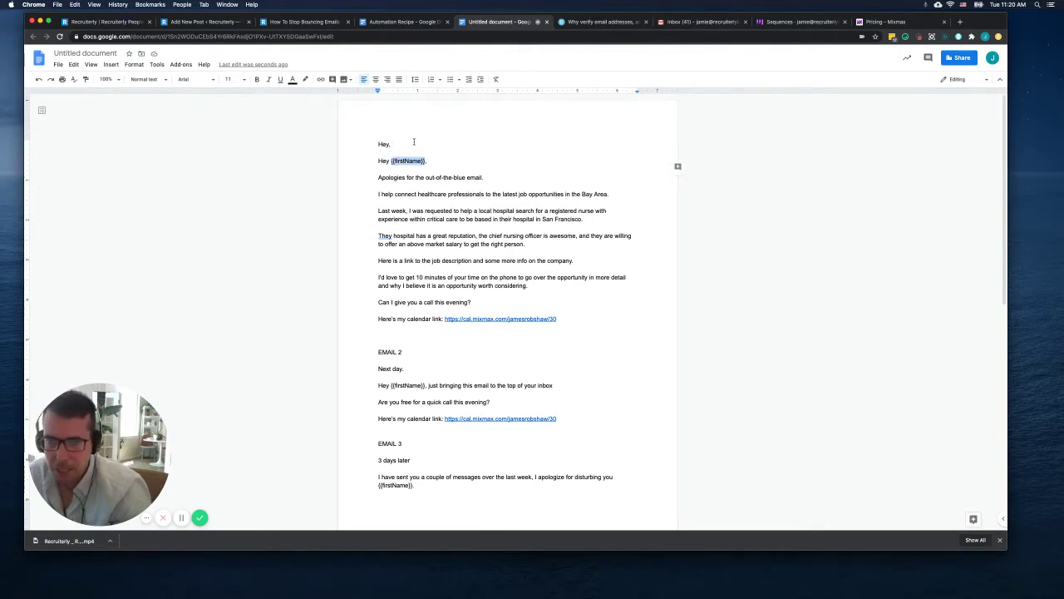
{"action": "left_click", "coordinate": [413, 144]}
{"action": "key", "text": "super+v"}
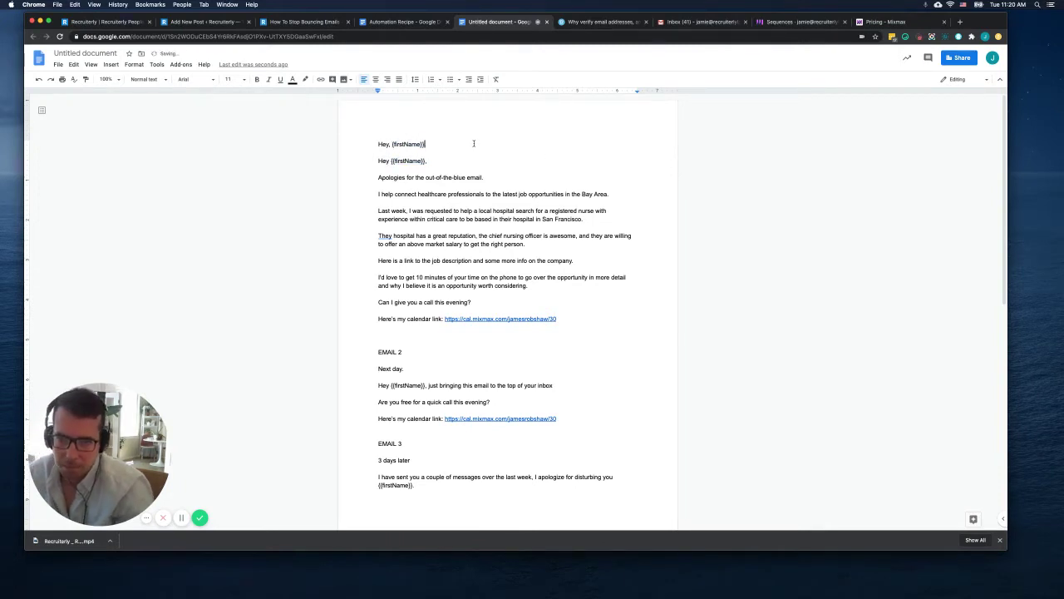
Step: Complete the draft subject line after the firstName placeholder with ", how is it going at {{company name}}?"
{"action": "type", "text": ","}
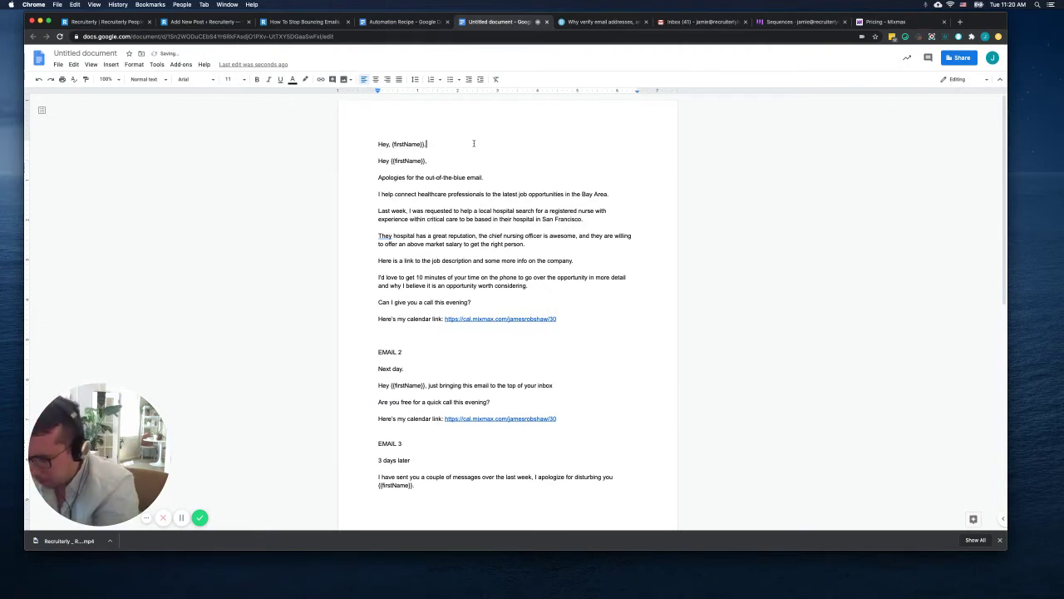
{"action": "type", "text": " how is"}
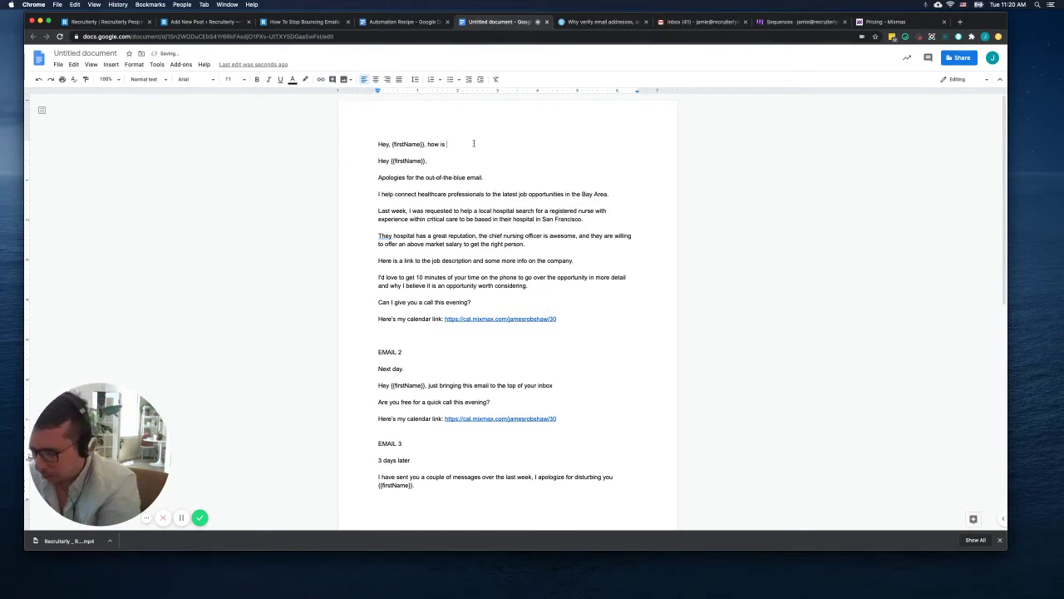
{"action": "type", "text": " it "}
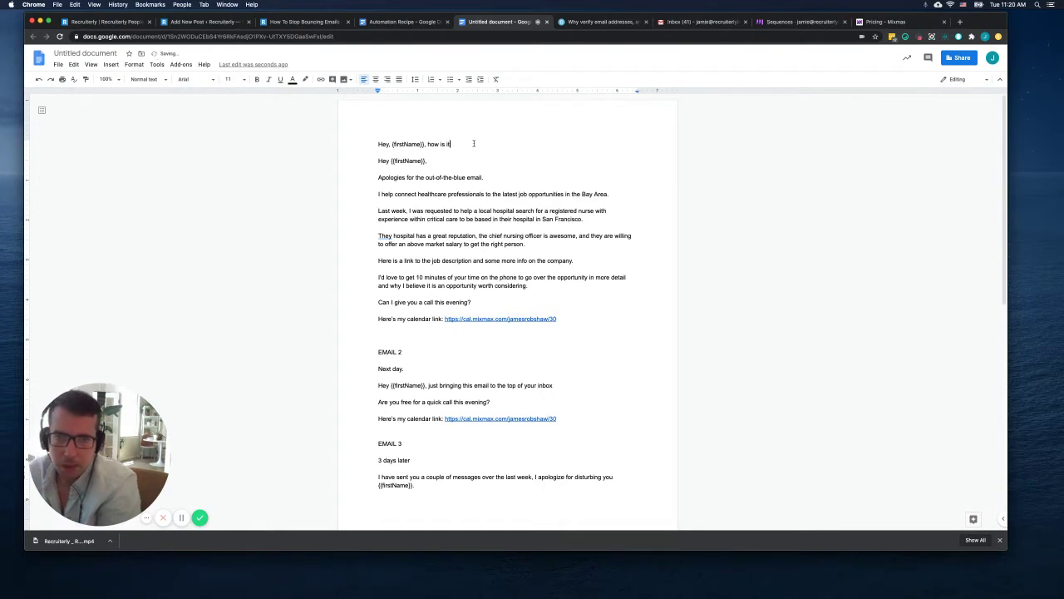
{"action": "type", "text": "going at"}
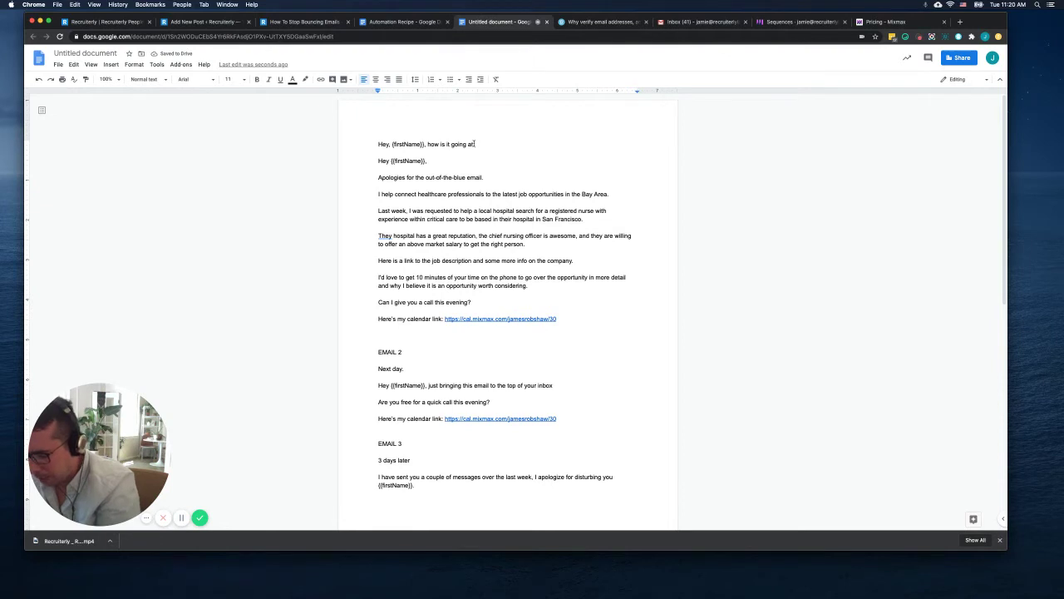
{"action": "type", "text": " {{compan"}
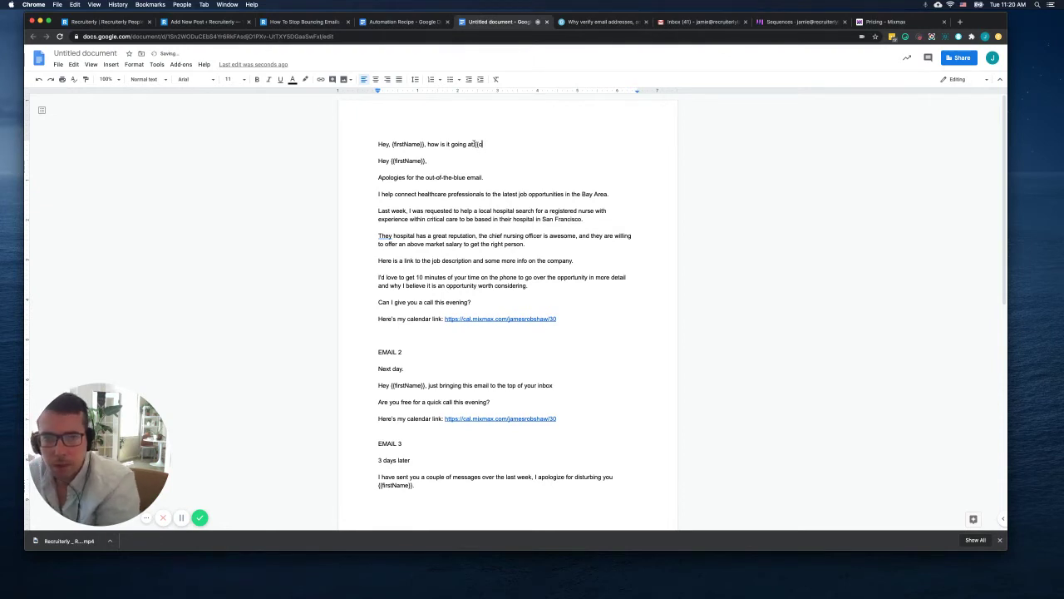
{"action": "type", "text": "y na"}
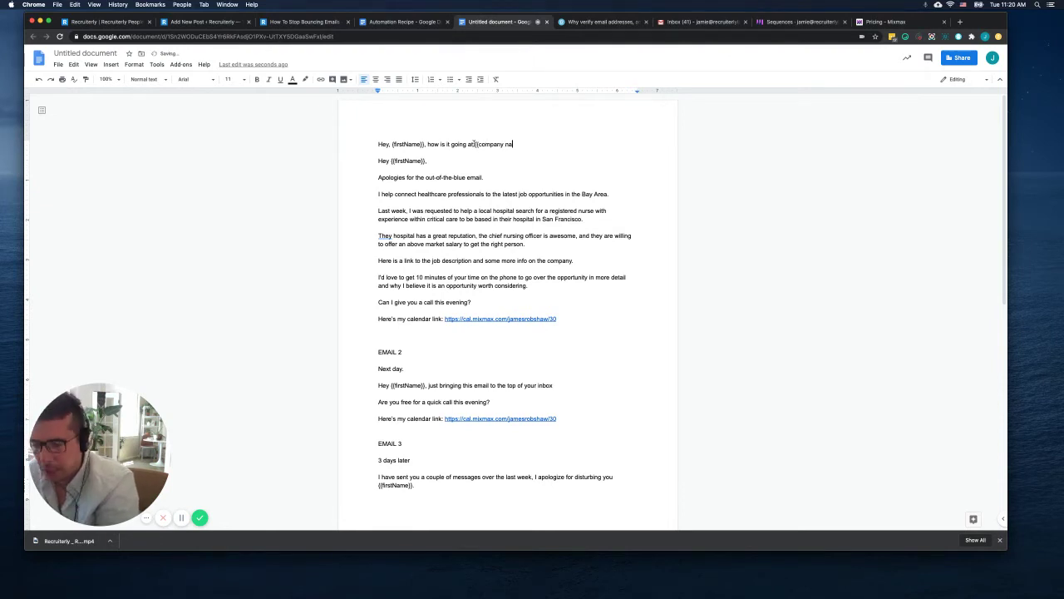
{"action": "type", "text": "me}}"}
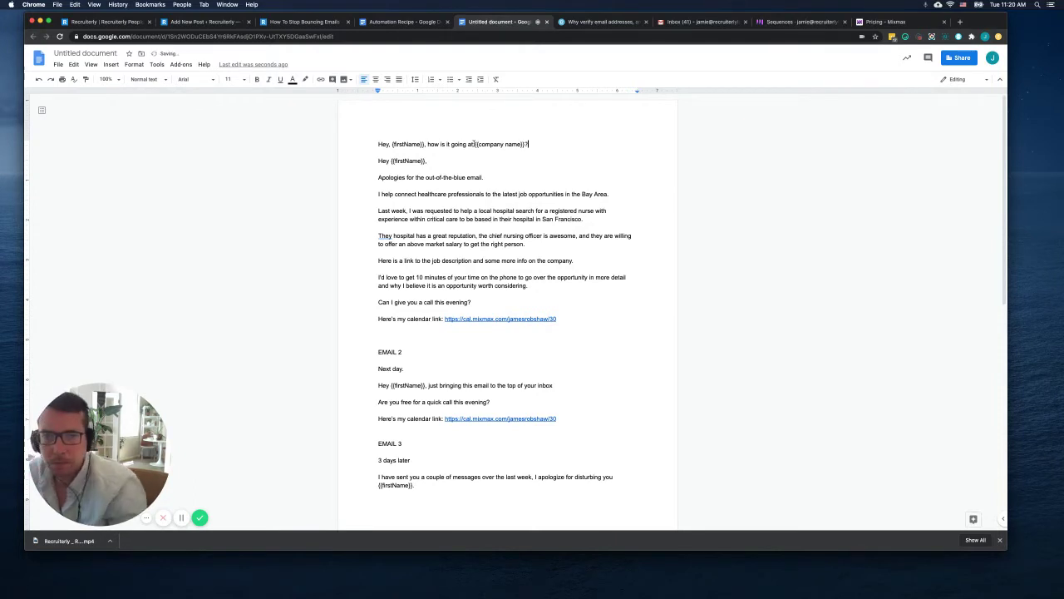
Step: Add the missing opening brace to the firstName placeholder in the draft subject line so it reads {{firstName}}
{"action": "left_click", "coordinate": [424, 201]}
{"action": "left_click", "coordinate": [378, 146]}
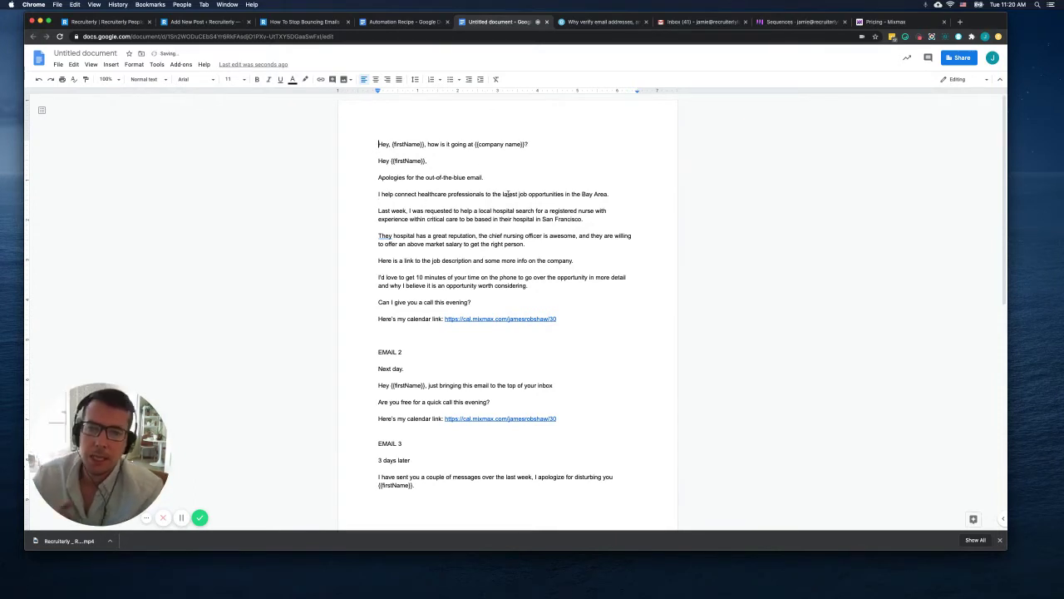
{"action": "left_click", "coordinate": [391, 146]}
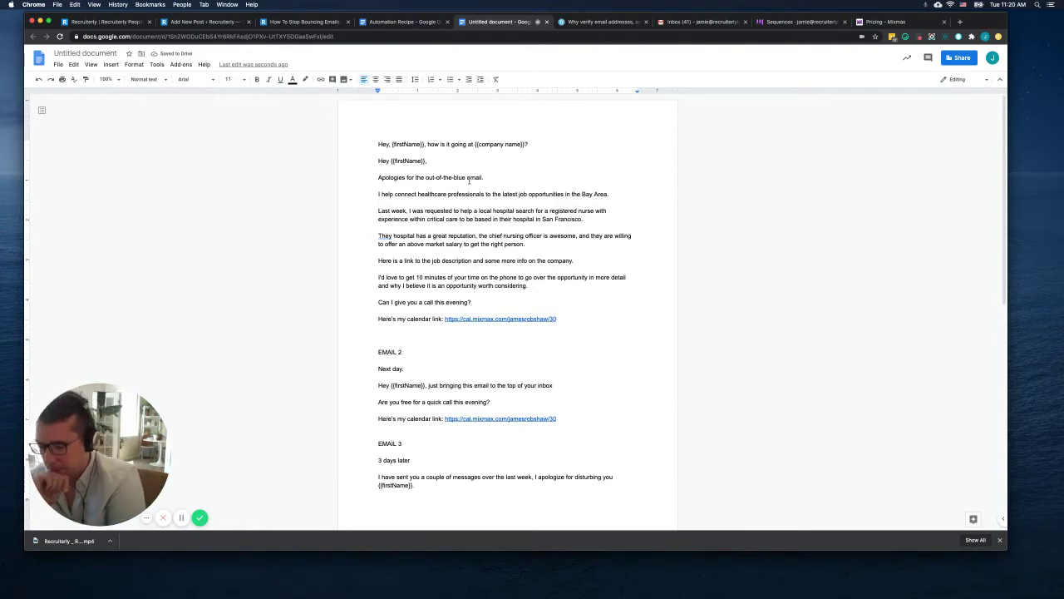
{"action": "type", "text": "{"}
{"action": "left_click", "coordinate": [532, 144]}
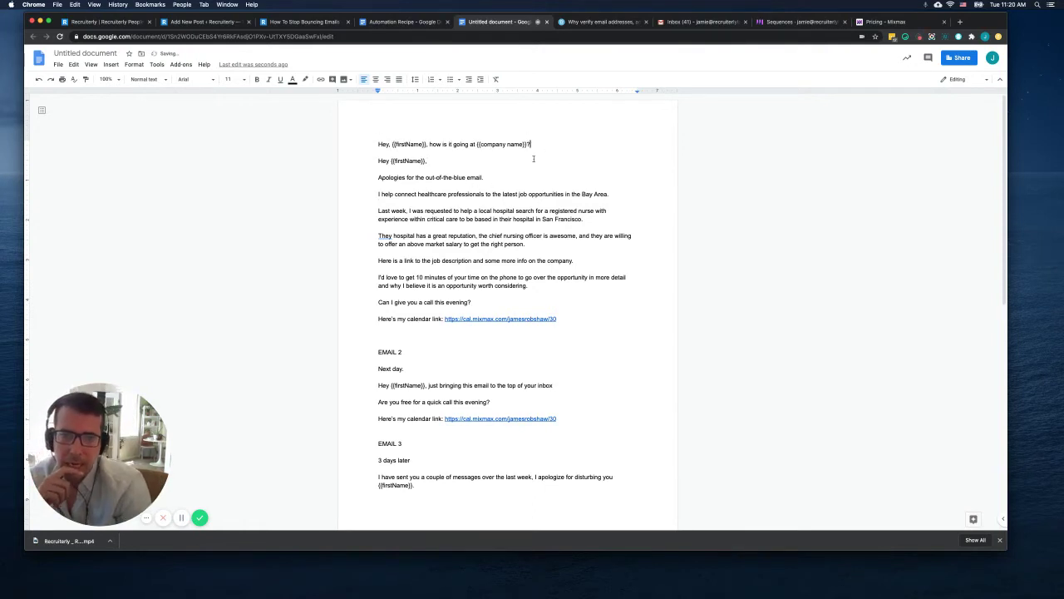
{"action": "left_click", "coordinate": [471, 159]}
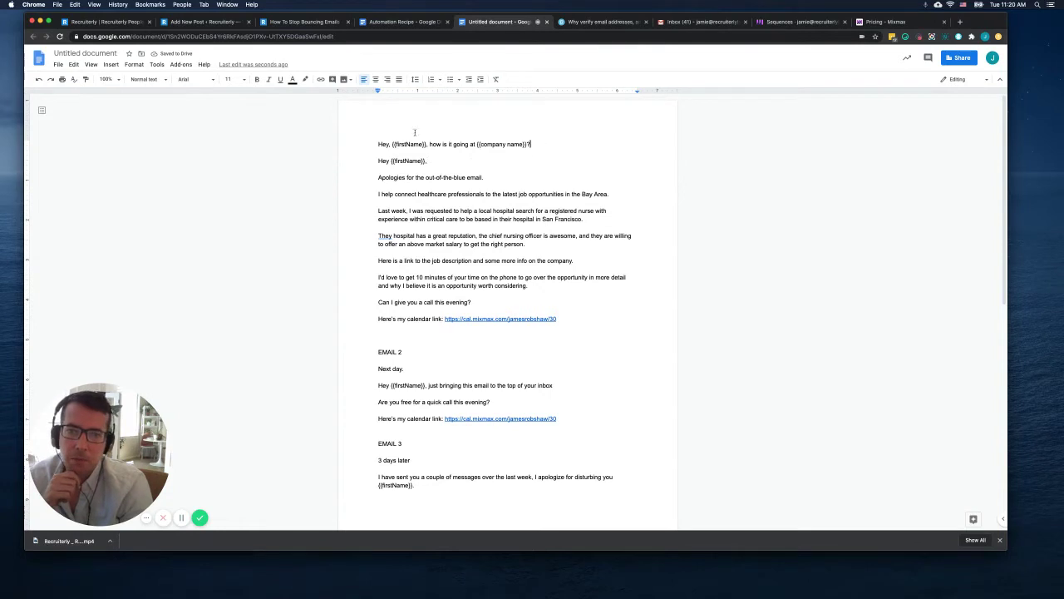
{"action": "left_click", "coordinate": [478, 163]}
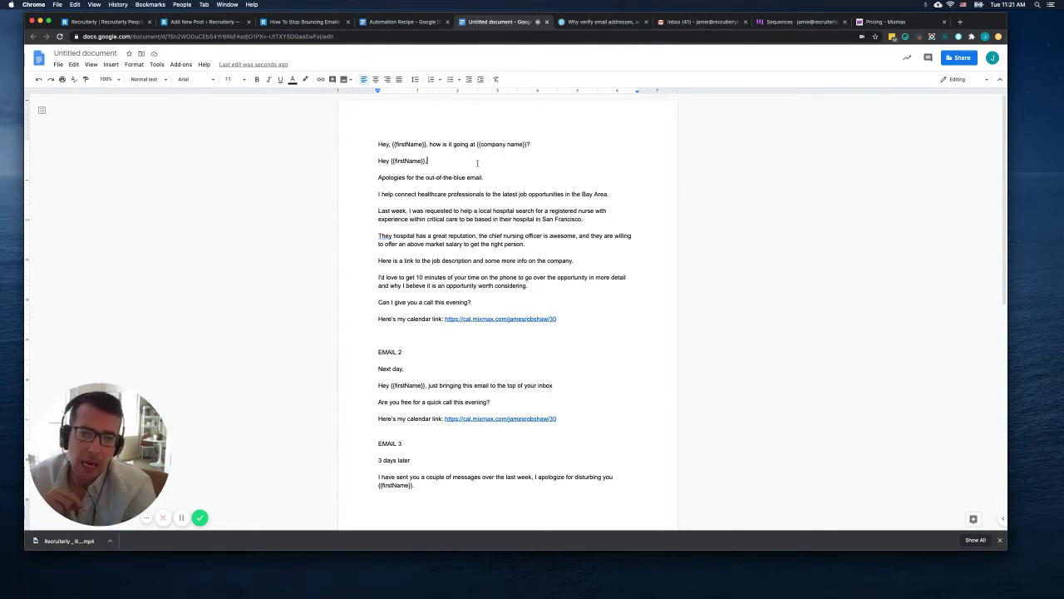
{"action": "left_click", "coordinate": [555, 146]}
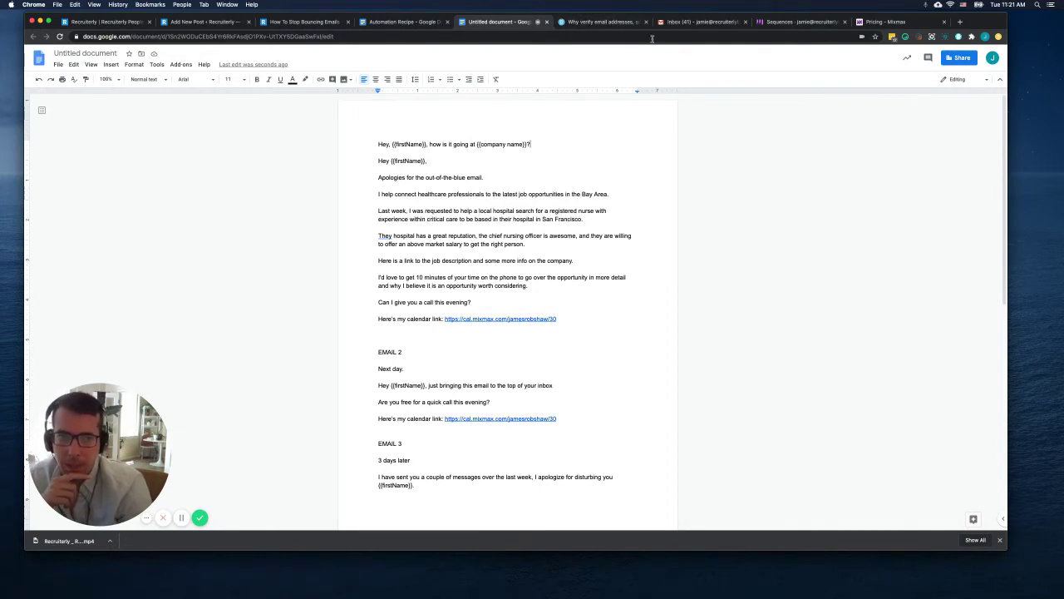
Step: Return to Mixmax and write the Stage 1 subject "Hey {{First Name}}, how is it going at {{Current Employer}}", inserting both custom recipient variables
{"action": "left_click", "coordinate": [793, 22]}
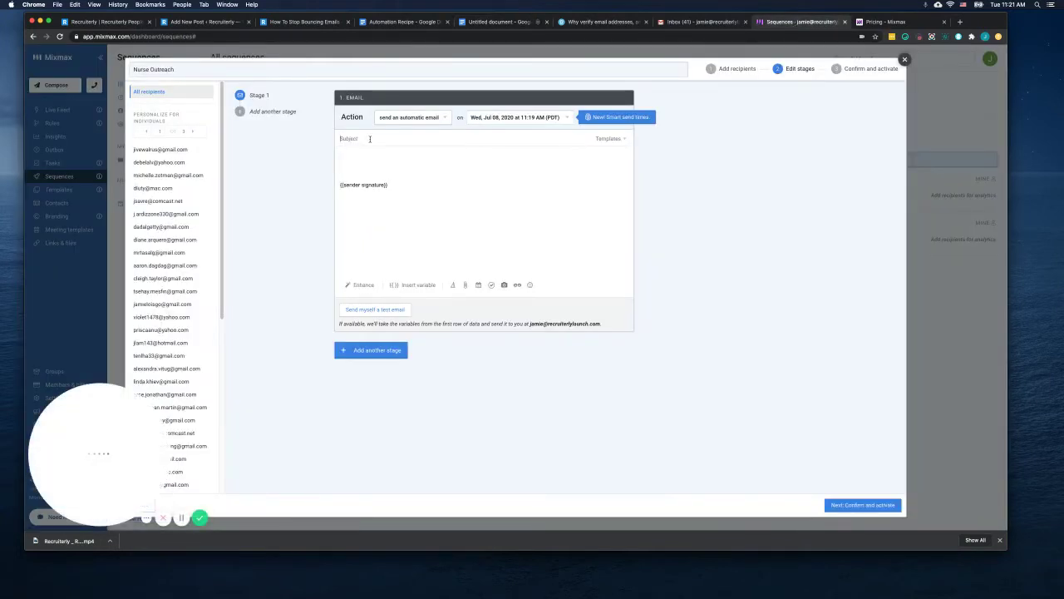
{"action": "left_click", "coordinate": [413, 285]}
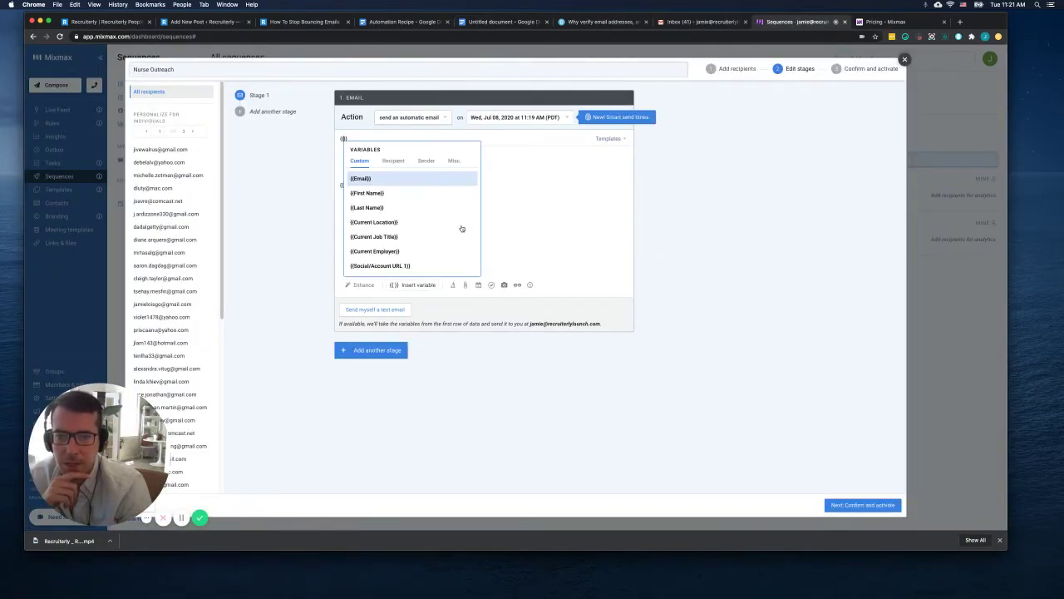
{"action": "left_click", "coordinate": [388, 194]}
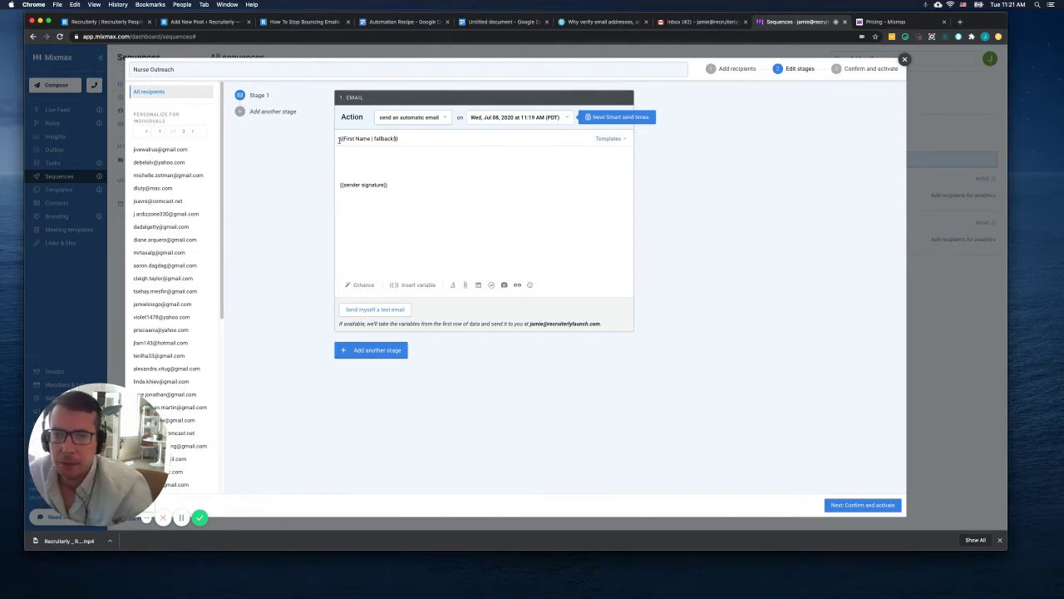
{"action": "type", "text": "Hey "}
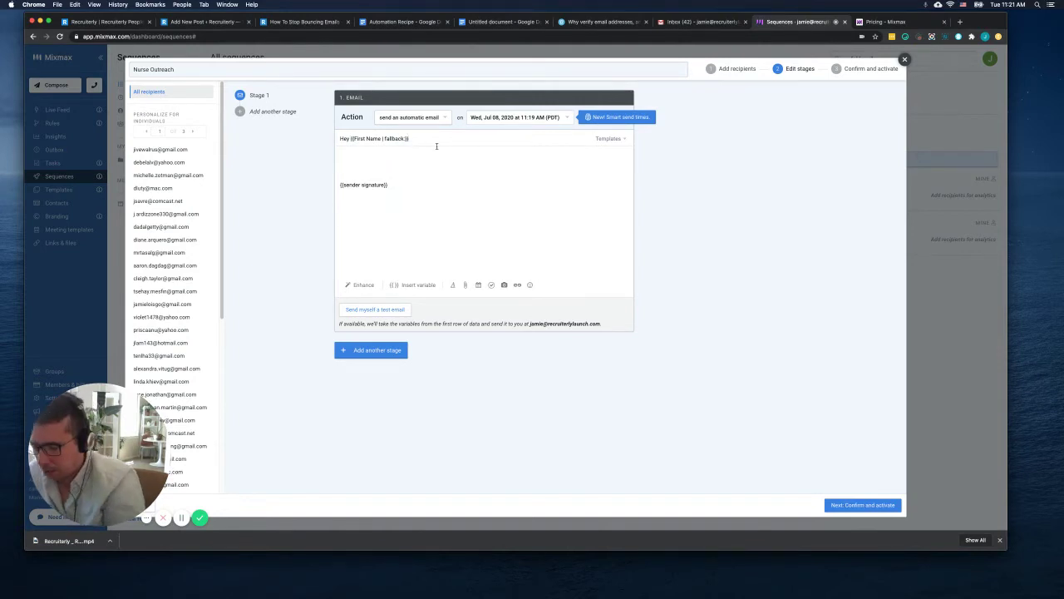
{"action": "type", "text": " how is"}
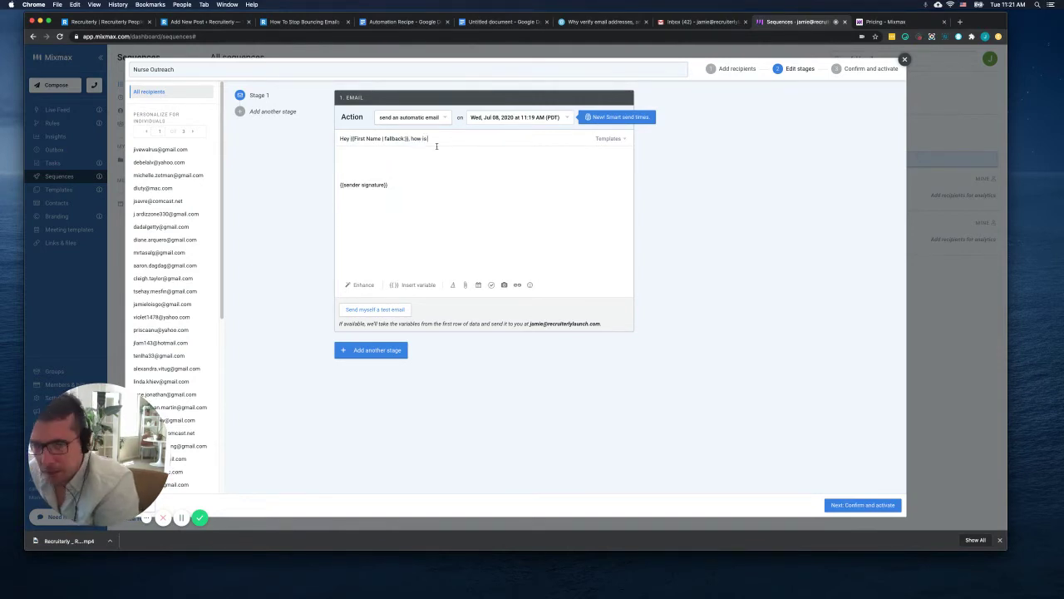
{"action": "type", "text": " it going at"}
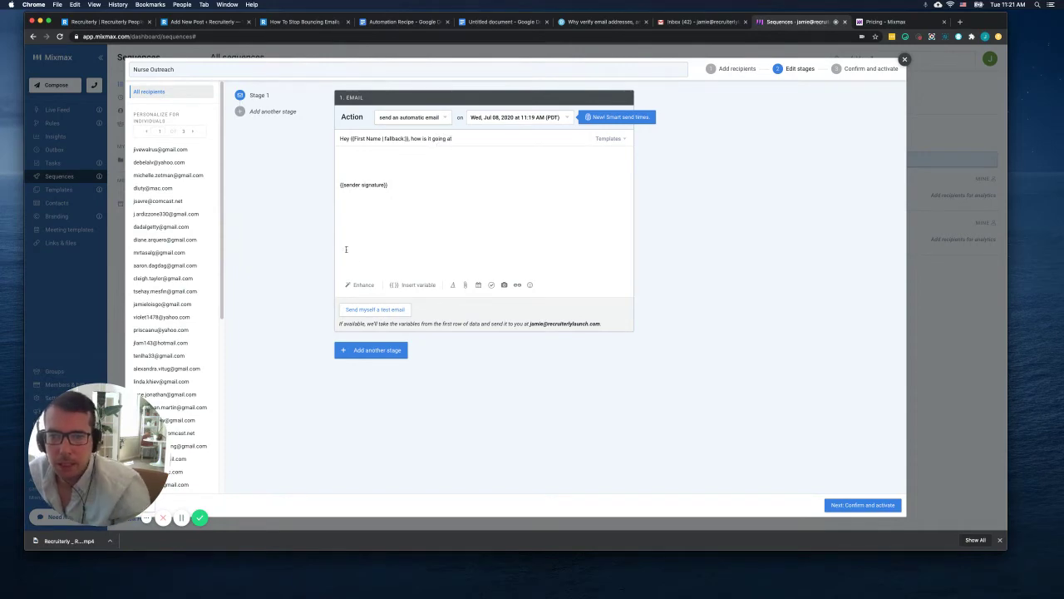
{"action": "left_click", "coordinate": [413, 285]}
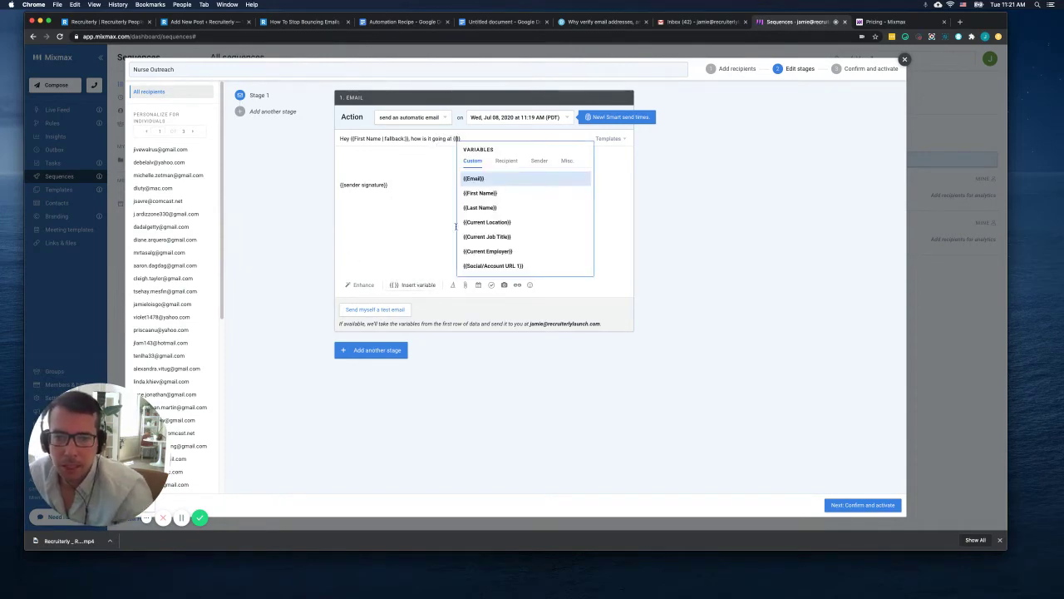
{"action": "left_click", "coordinate": [498, 252]}
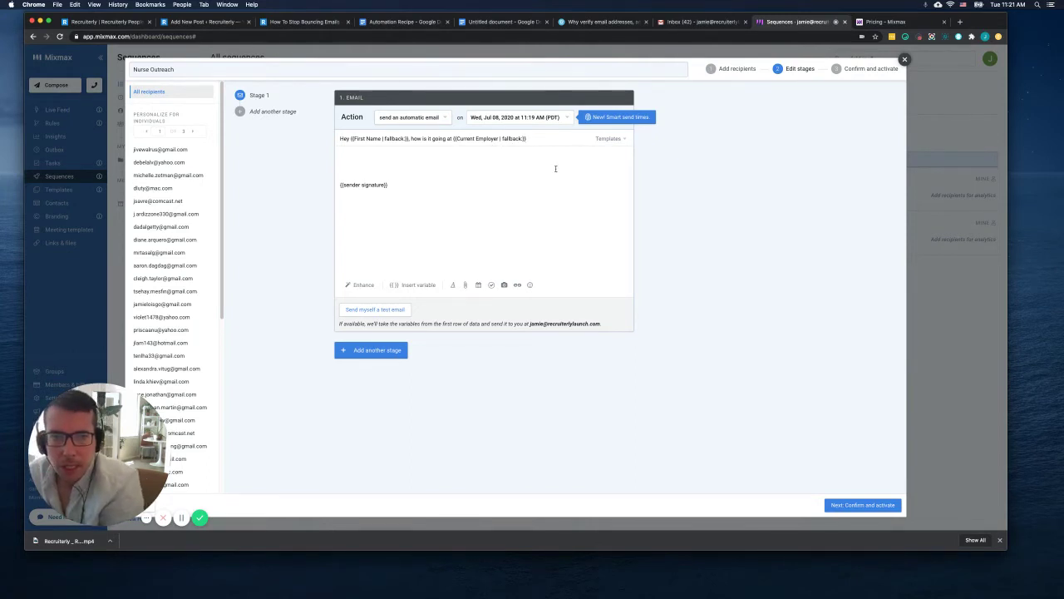
Step: Set the Current Employer variable's fallback in the Stage 1 subject to "your company" and end the subject with a question mark
{"action": "type", "text": "your comp"}
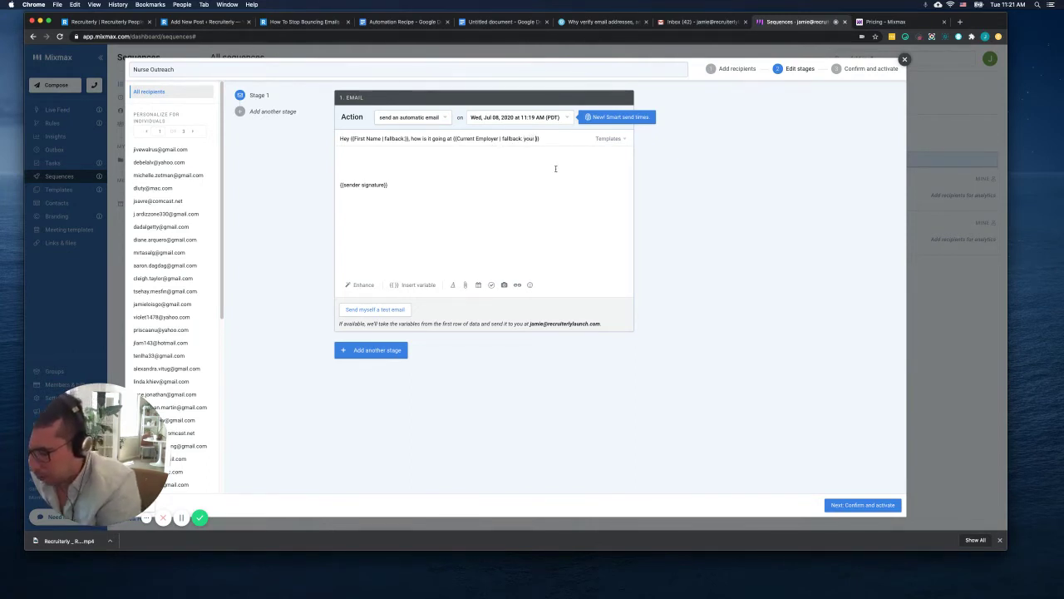
{"action": "type", "text": "any}}"}
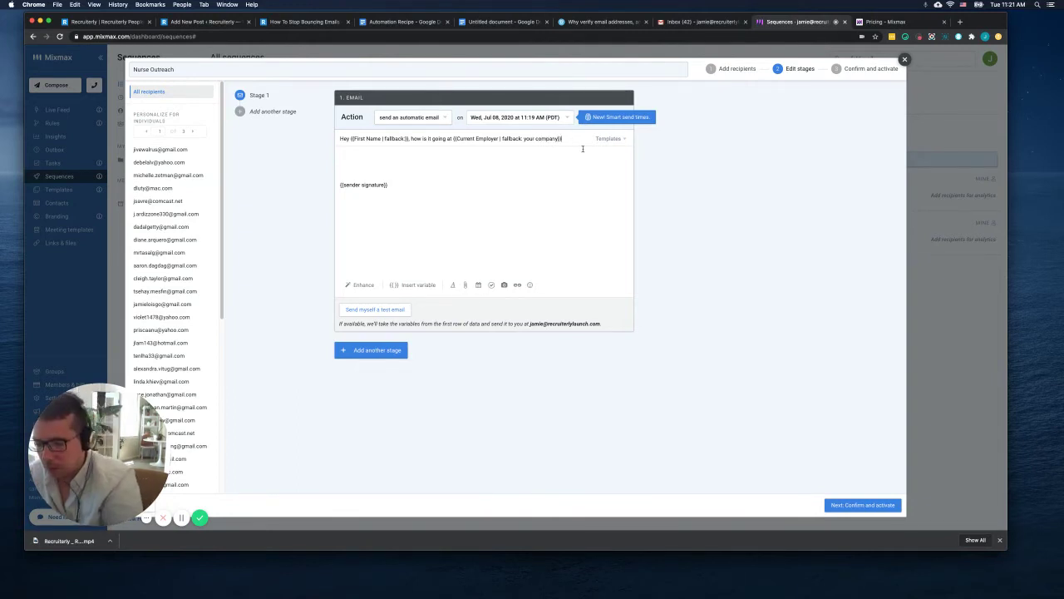
{"action": "type", "text": "?"}
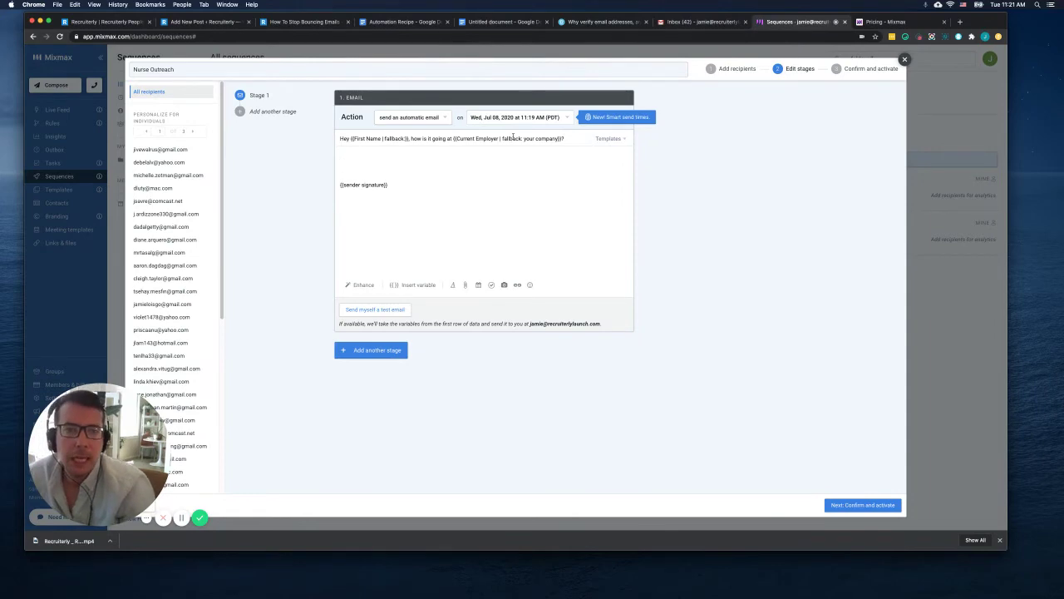
Step: Copy the first email's body, from the greeting through the calendar link, from the Google Docs draft into the Mixmax Stage 1 message body
{"action": "left_click", "coordinate": [501, 23]}
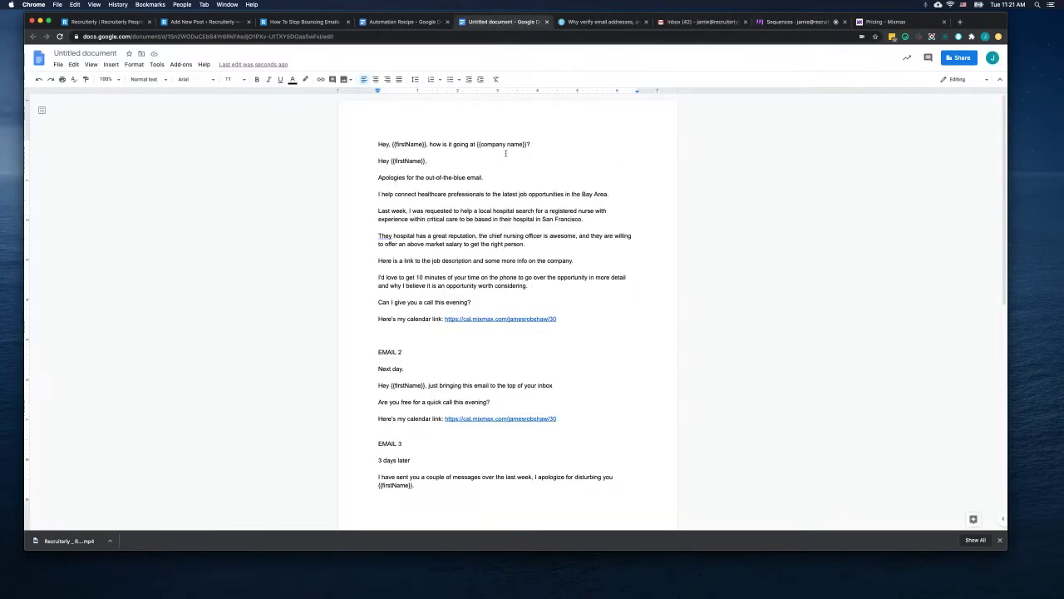
{"action": "left_click_drag", "start_coordinate": [378, 159], "coordinate": [569, 329]}
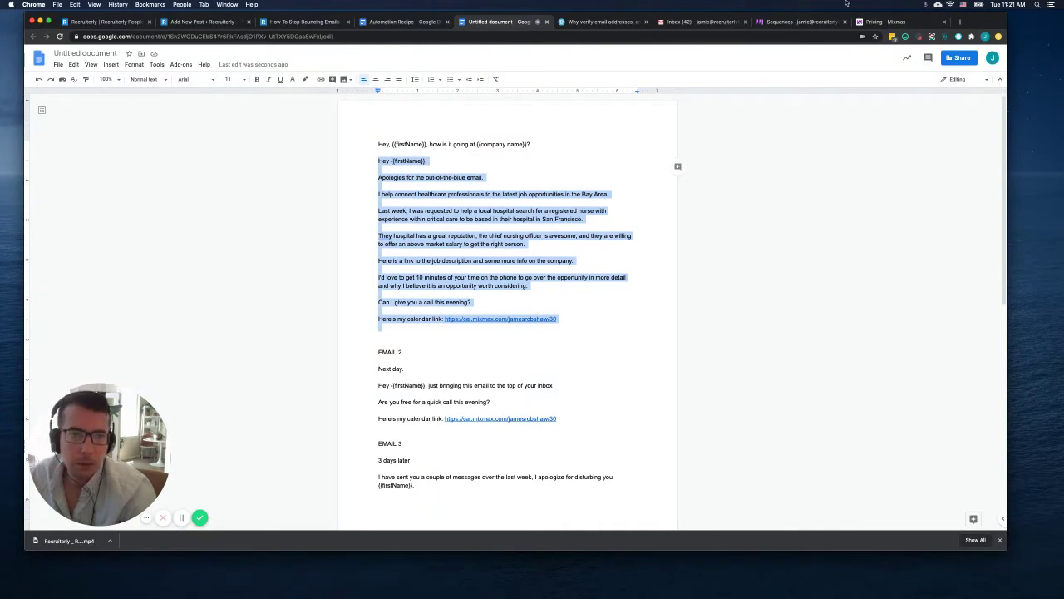
{"action": "left_click", "coordinate": [788, 23]}
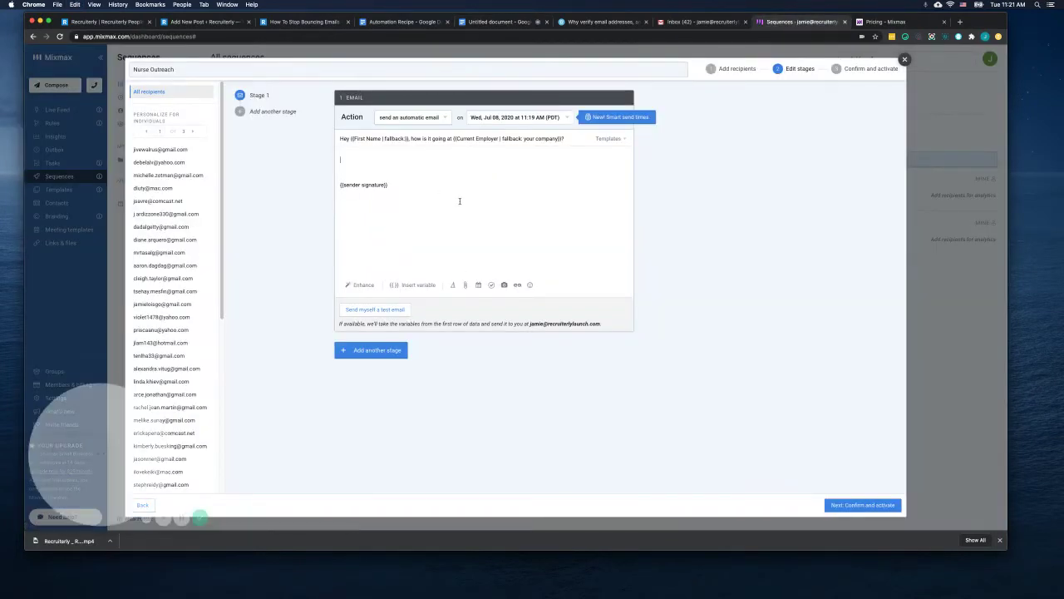
{"action": "key", "text": "super+v"}
{"action": "scroll", "coordinate": [497, 220], "scroll_direction": "down", "scroll_amount": 2}
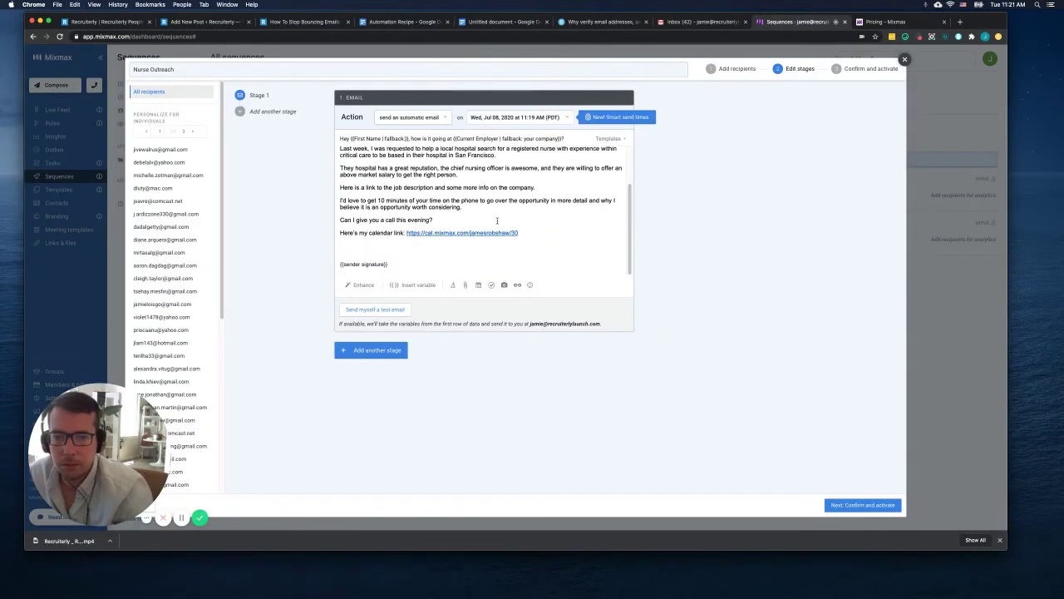
Step: Remove the extra blank lines below the calendar link and add the sign-off "Regards," above the sender signature
{"action": "key", "text": "BackSpace"}
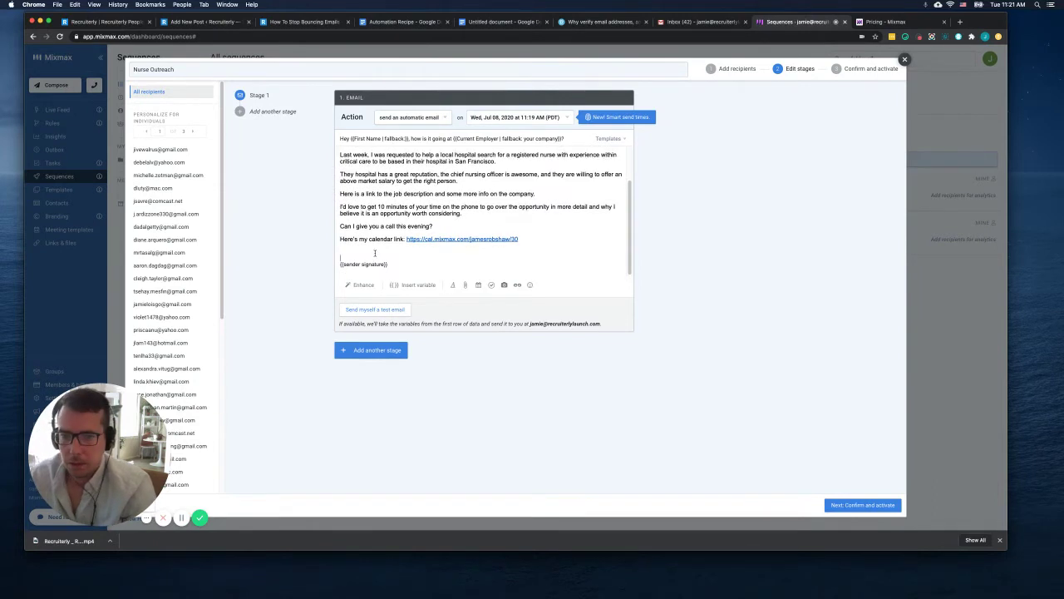
{"action": "type", "text": "Te"}
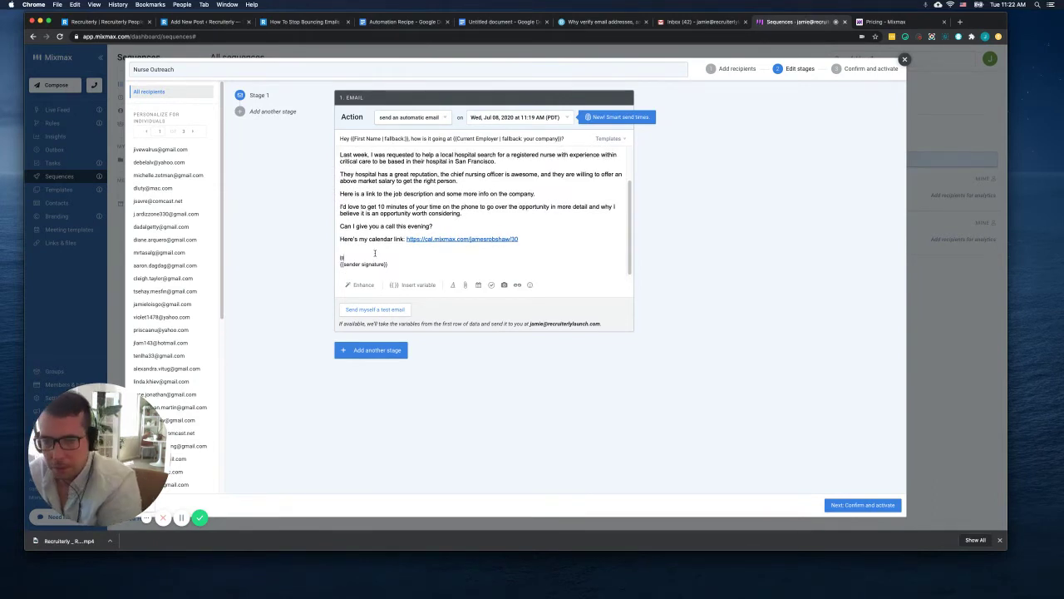
{"action": "type", "text": "a"}
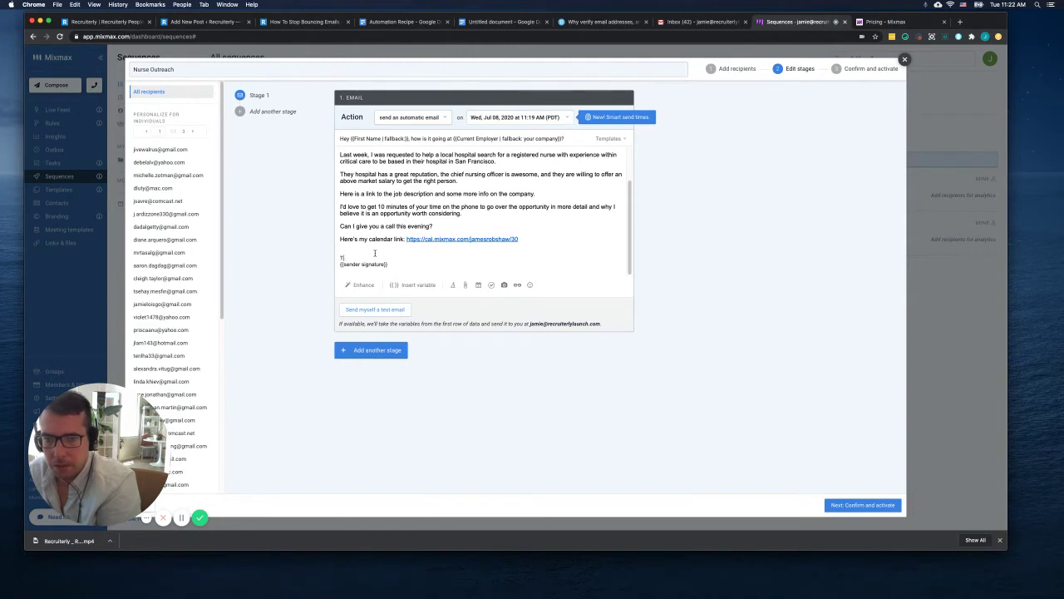
{"action": "key", "text": "BackSpace"}
{"action": "type", "text": "Rega"}
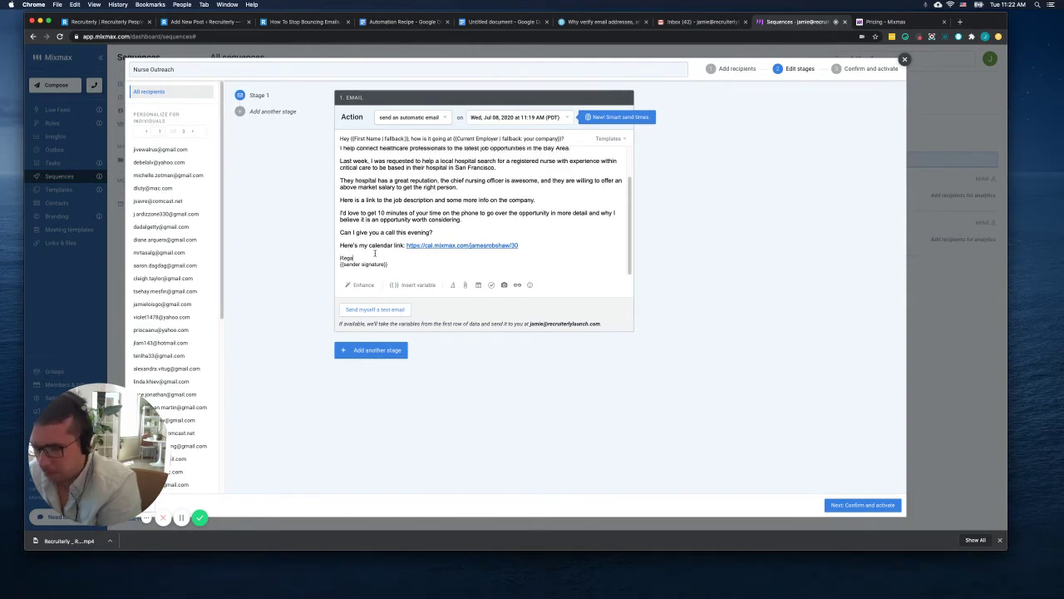
{"action": "type", "text": "rds,"}
{"action": "key", "text": "Return"}
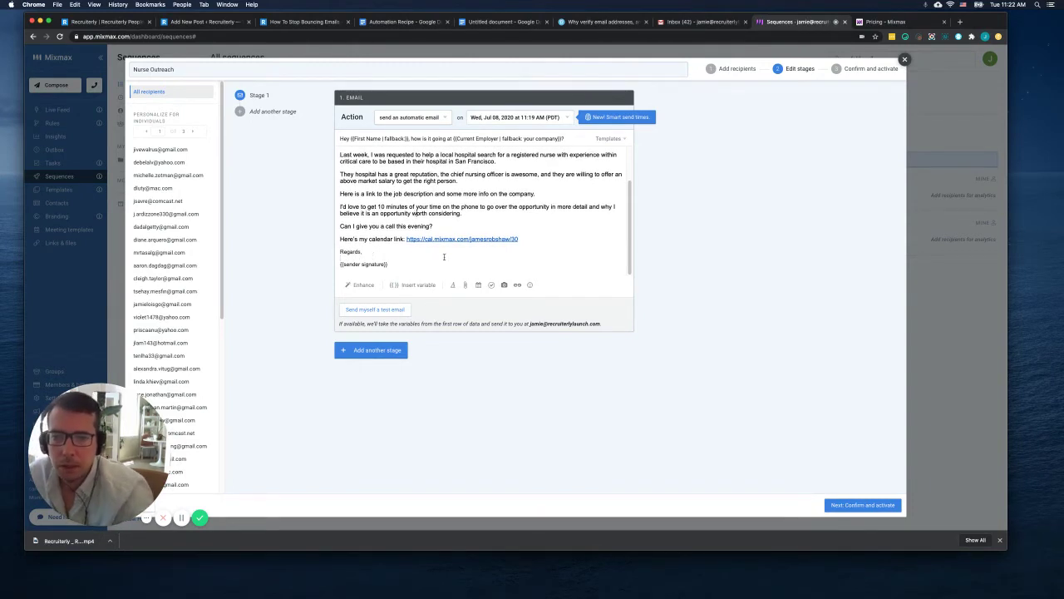
Step: Replace the pasted {{firstName}} placeholder in the Stage 1 greeting with the custom First Name variable, followed by a comma
{"action": "scroll", "coordinate": [447, 192], "scroll_direction": "up", "scroll_amount": 2}
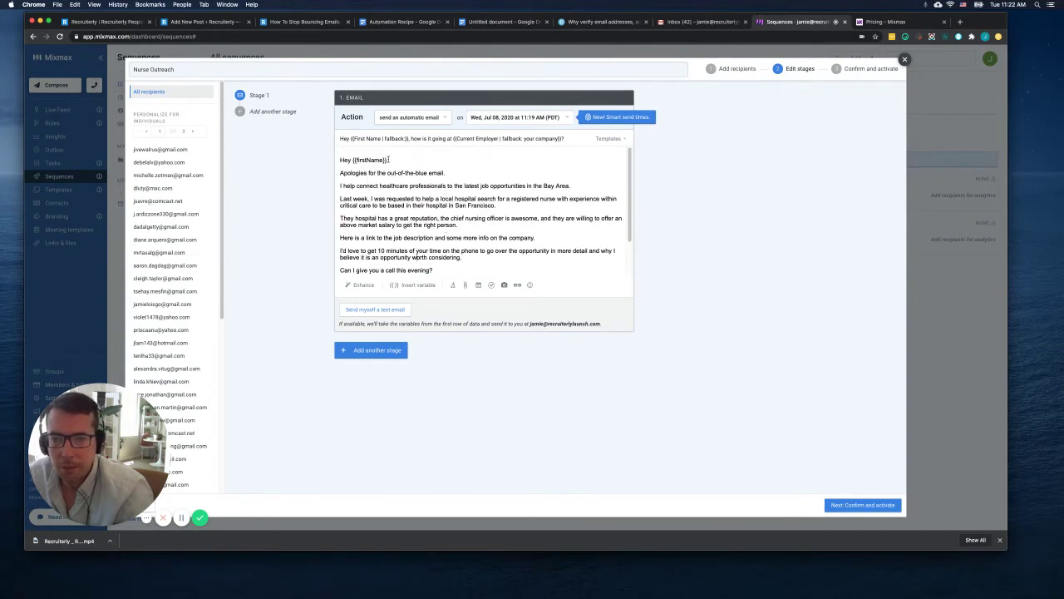
{"action": "left_click_drag", "start_coordinate": [389, 159], "coordinate": [352, 160]}
{"action": "key", "text": "BackSpace"}
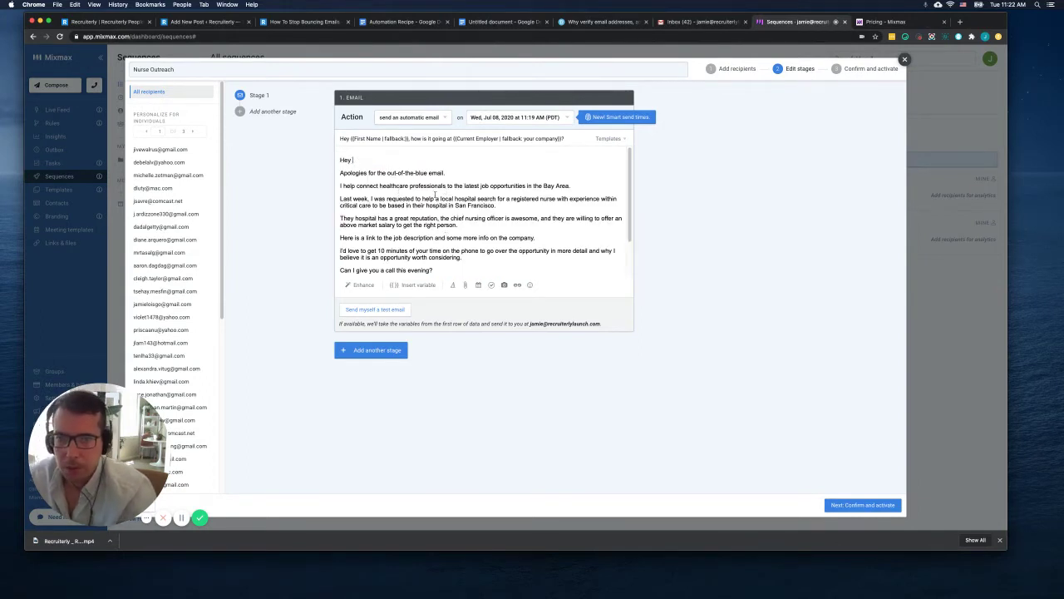
{"action": "type", "text": "{{"}
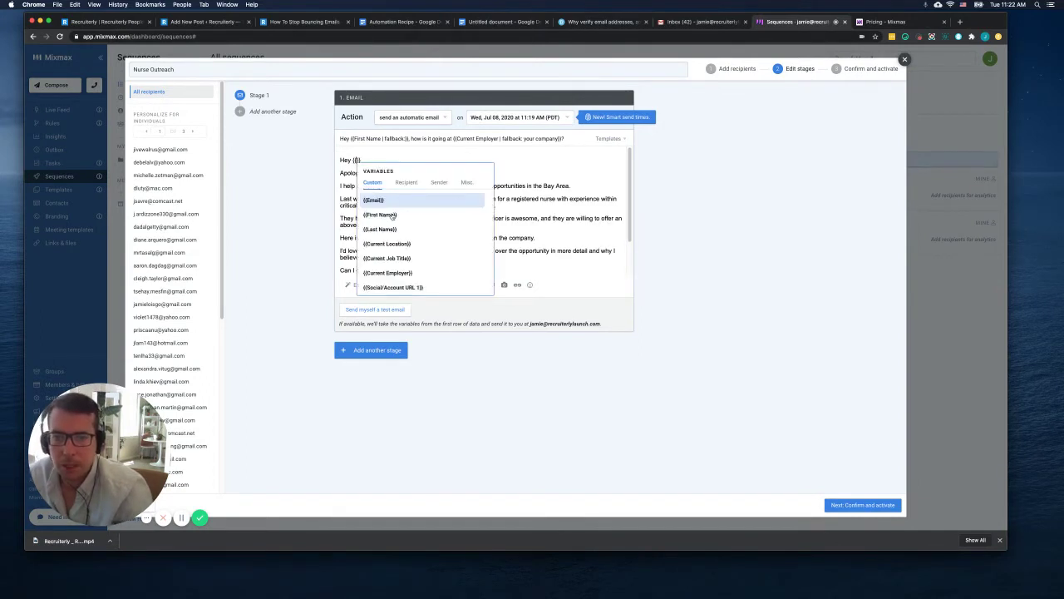
{"action": "left_click", "coordinate": [389, 216]}
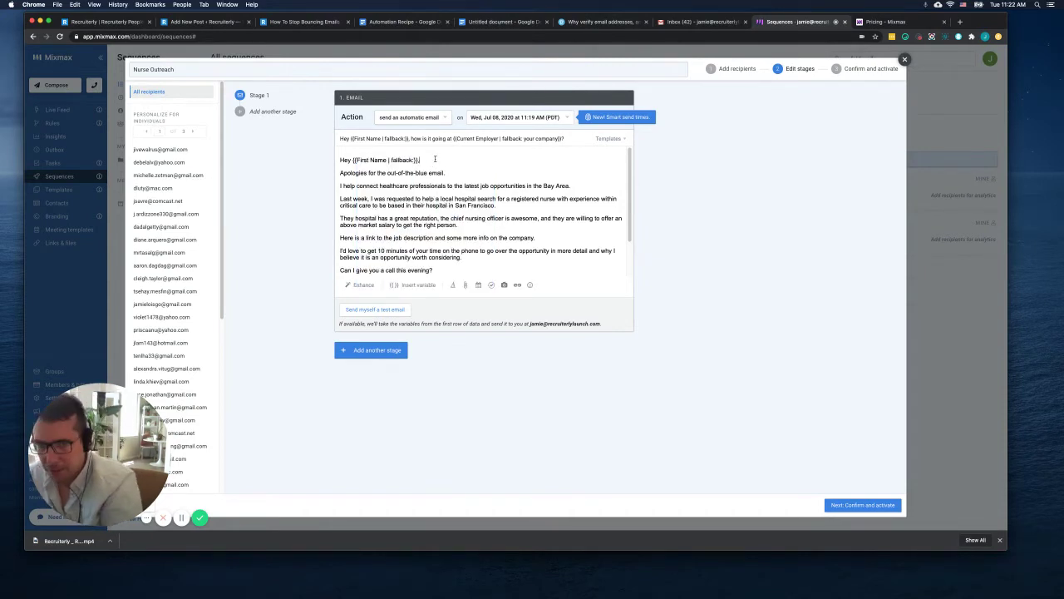
{"action": "type", "text": ","}
Step: Review the Stage 1 email body paragraph by paragraph, including the job description line, call request, calendar link and sign-off
{"action": "scroll", "coordinate": [448, 236], "scroll_direction": "down", "scroll_amount": 2}
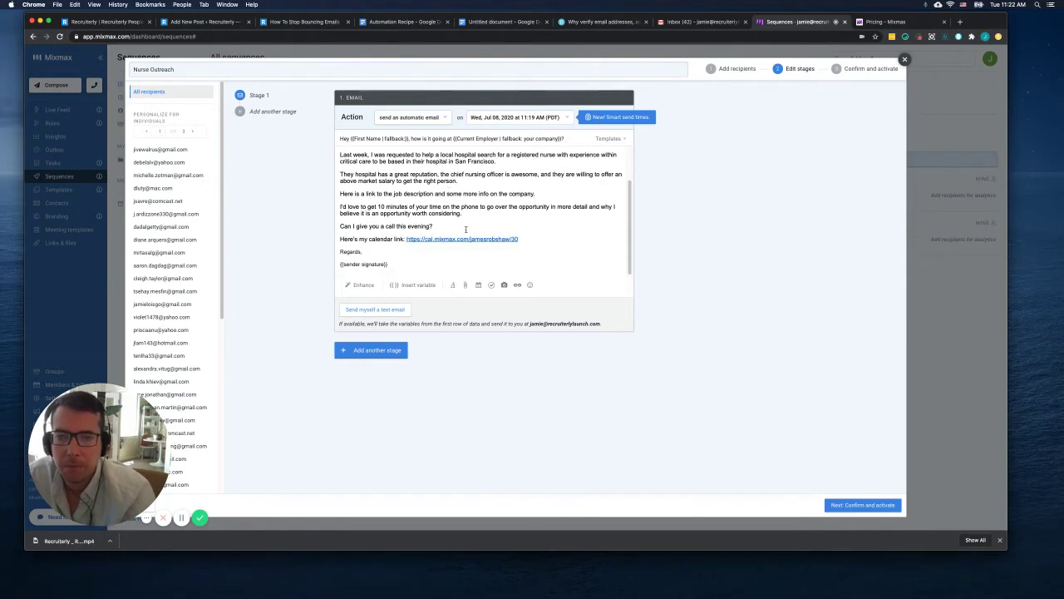
{"action": "scroll", "coordinate": [515, 199], "scroll_direction": "up", "scroll_amount": 1}
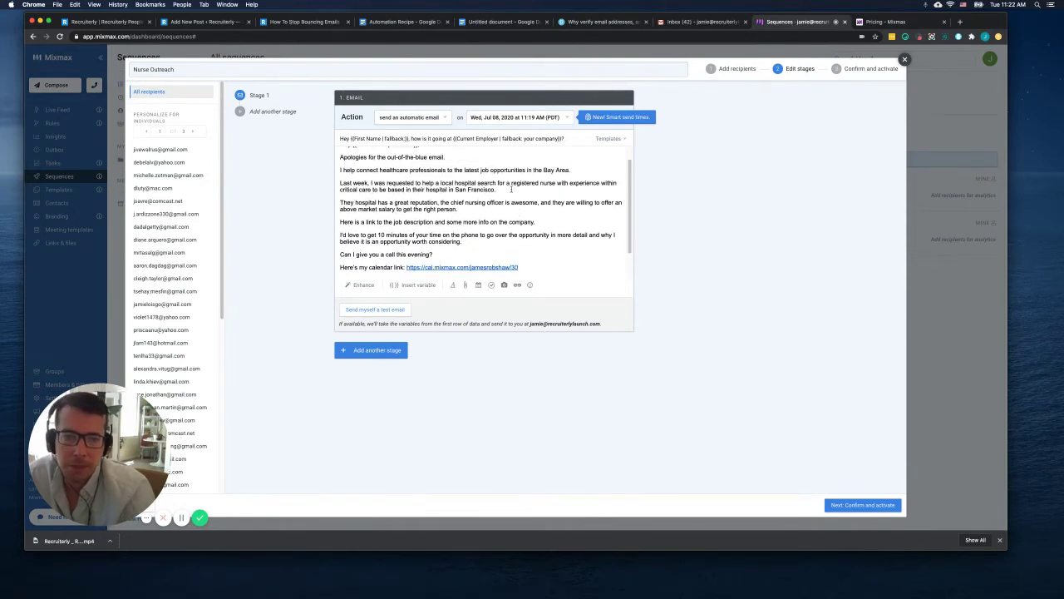
{"action": "triple_click", "coordinate": [404, 171]}
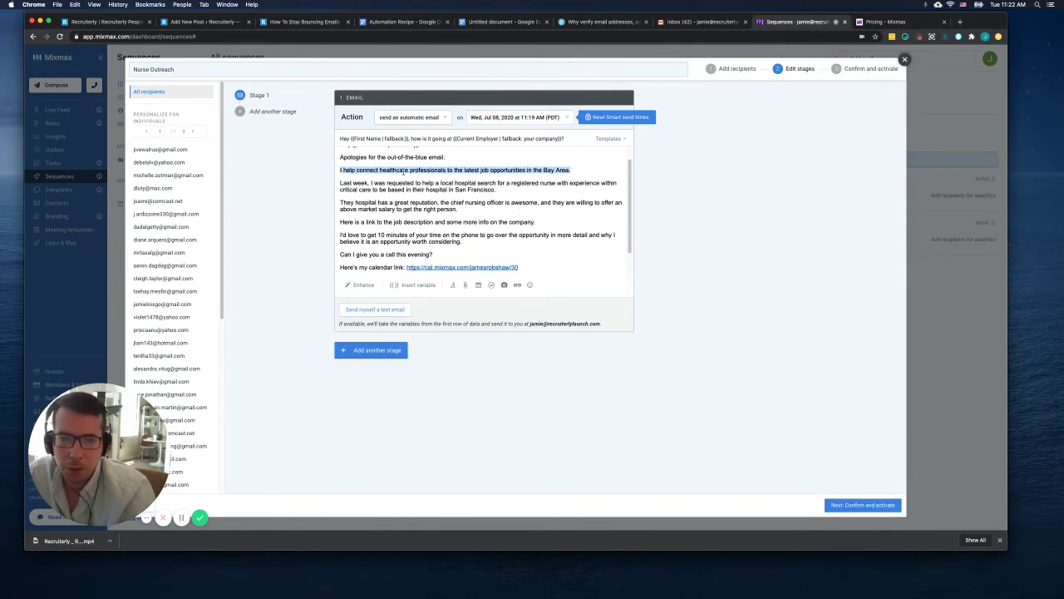
{"action": "left_click", "coordinate": [458, 188]}
{"action": "triple_click", "coordinate": [456, 187]}
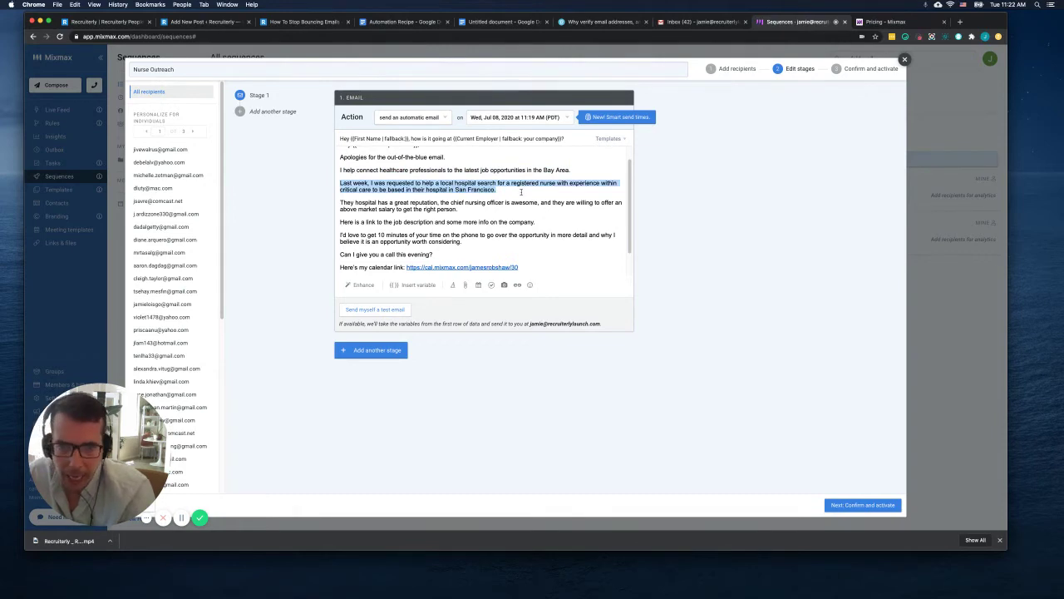
{"action": "left_click", "coordinate": [502, 197]}
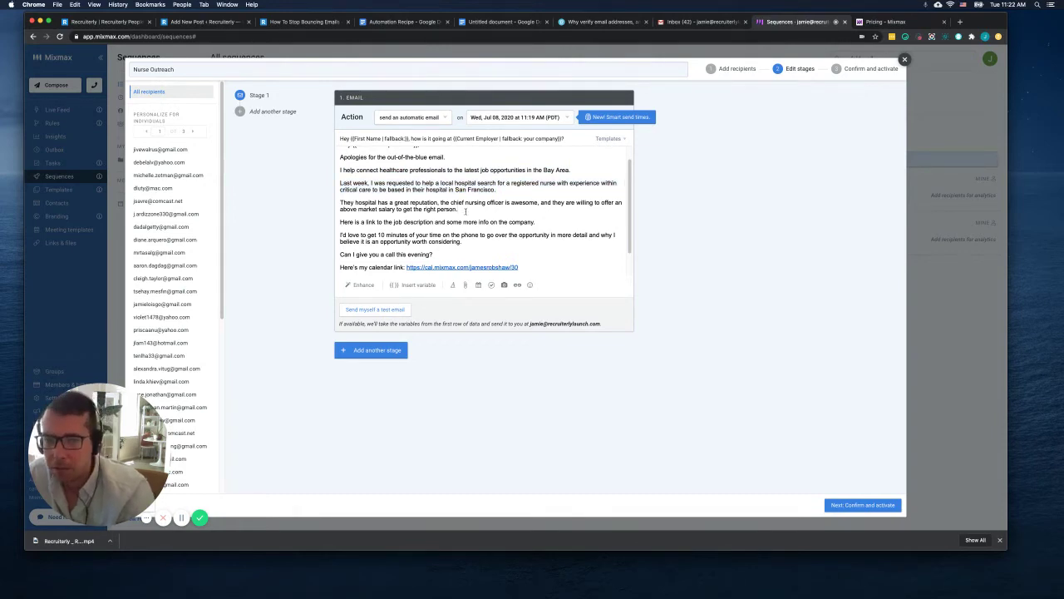
{"action": "left_click", "coordinate": [487, 208]}
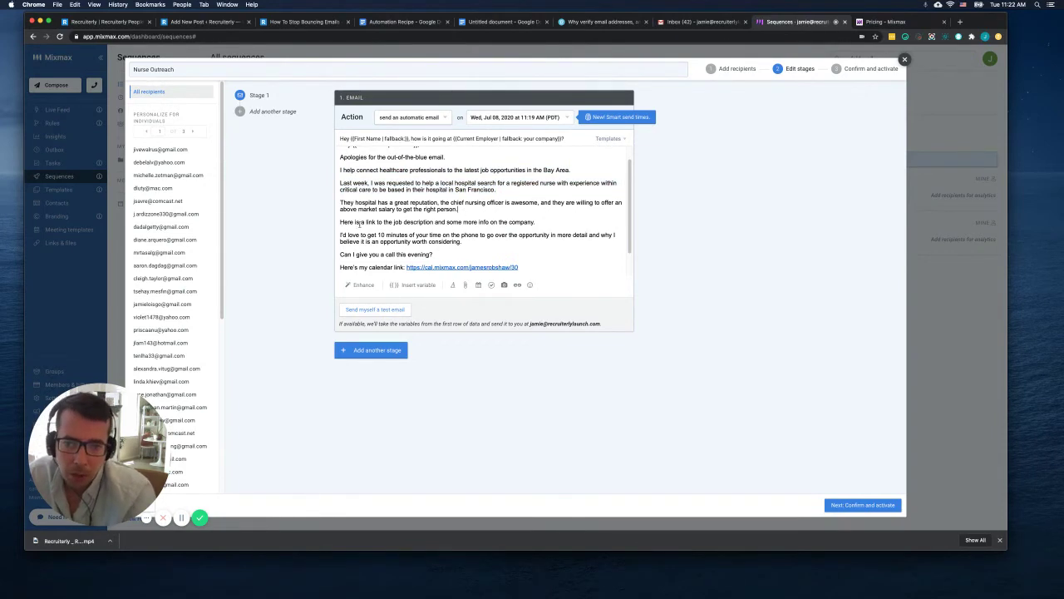
{"action": "triple_click", "coordinate": [429, 222]}
{"action": "key", "text": "Right"}
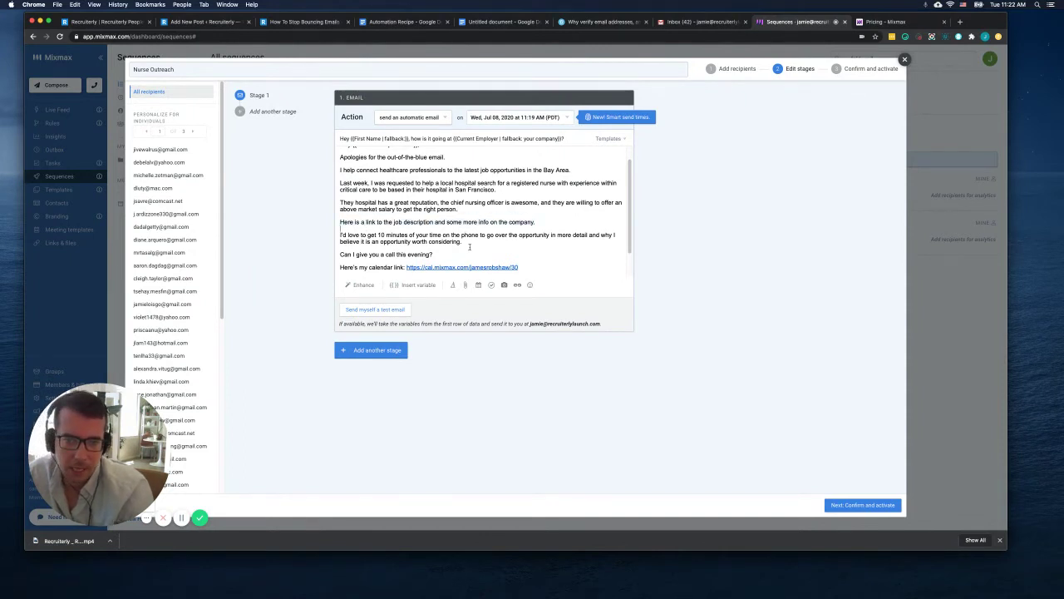
{"action": "left_click", "coordinate": [549, 220]}
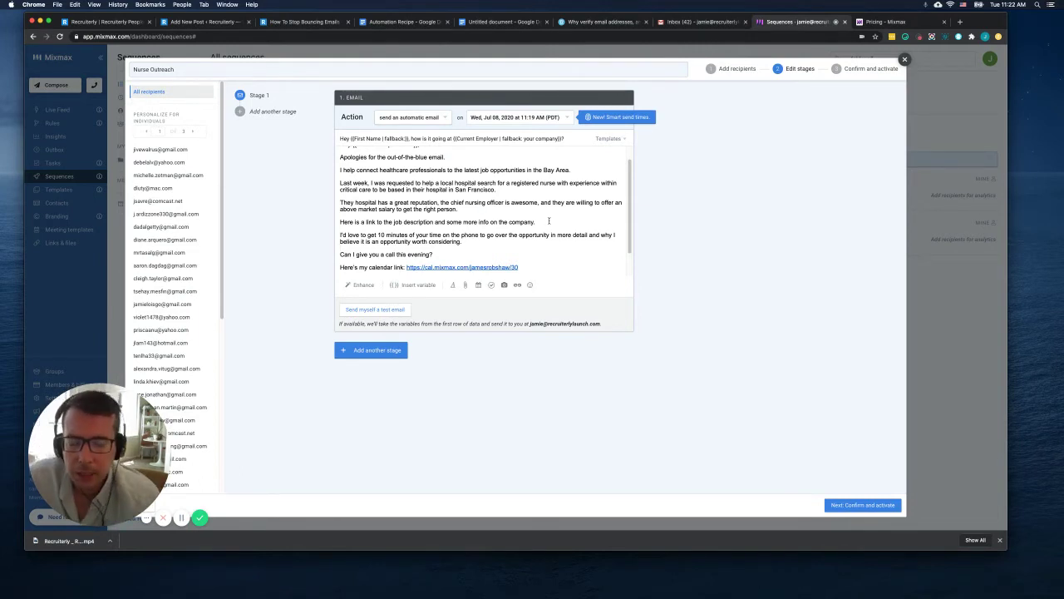
{"action": "left_click", "coordinate": [480, 242]}
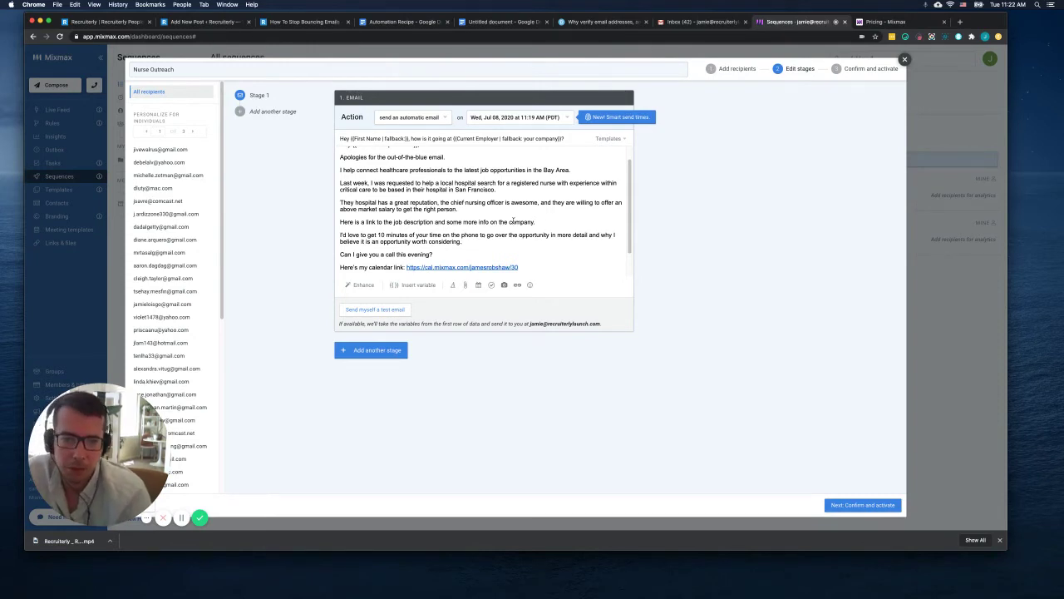
{"action": "scroll", "coordinate": [423, 216], "scroll_direction": "down", "scroll_amount": 1}
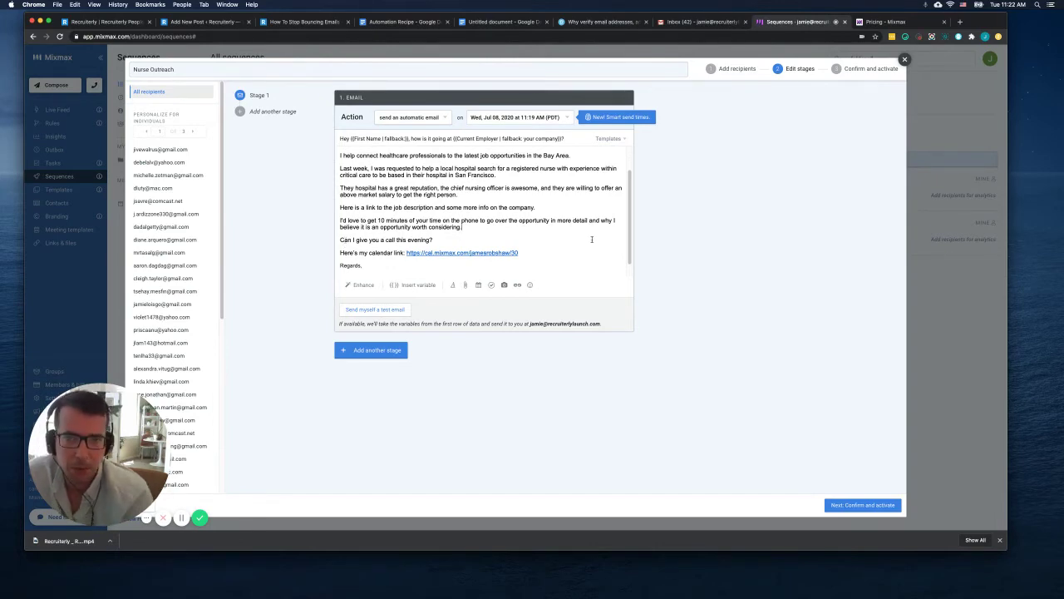
{"action": "scroll", "coordinate": [592, 239], "scroll_direction": "up", "scroll_amount": 2}
{"action": "scroll", "coordinate": [588, 231], "scroll_direction": "down", "scroll_amount": 3}
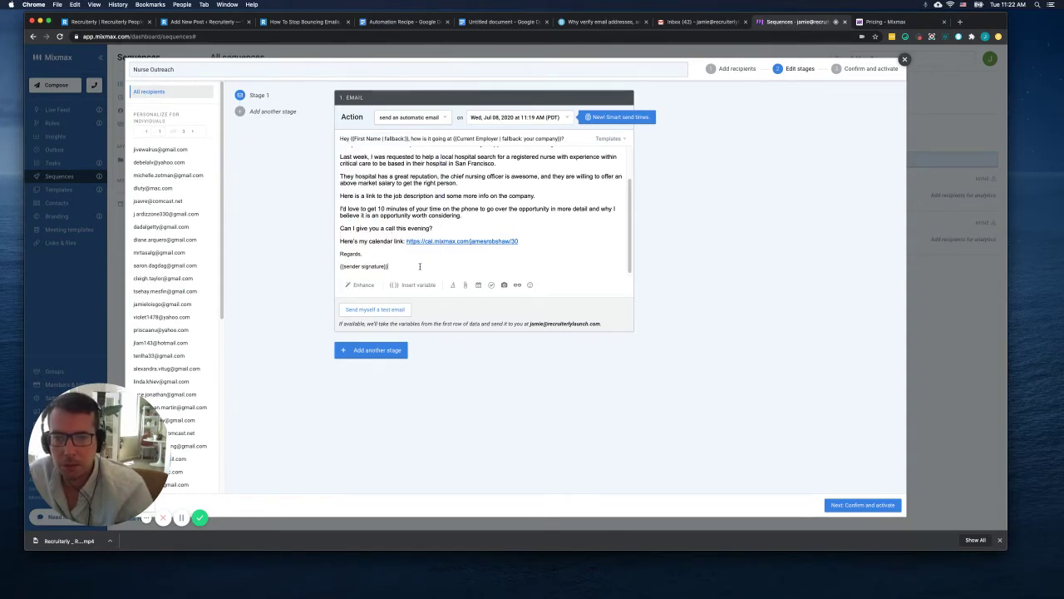
{"action": "scroll", "coordinate": [420, 264], "scroll_direction": "down", "scroll_amount": 1}
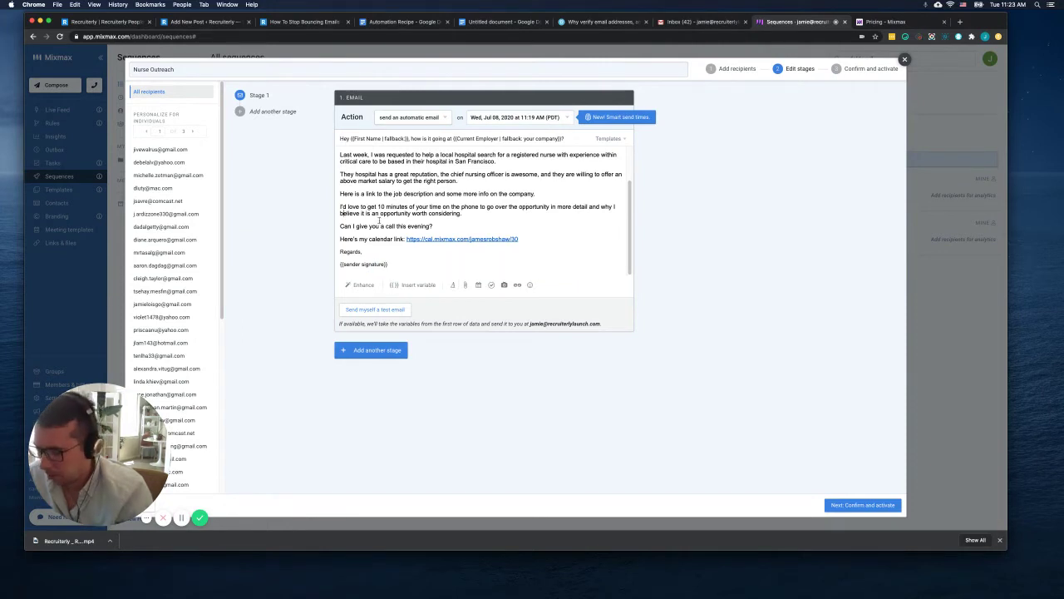
Step: Format the entire Stage 1 email body in the Sans Serif font at Small size and check the text
{"action": "key", "text": "super+a"}
{"action": "left_click", "coordinate": [453, 284]}
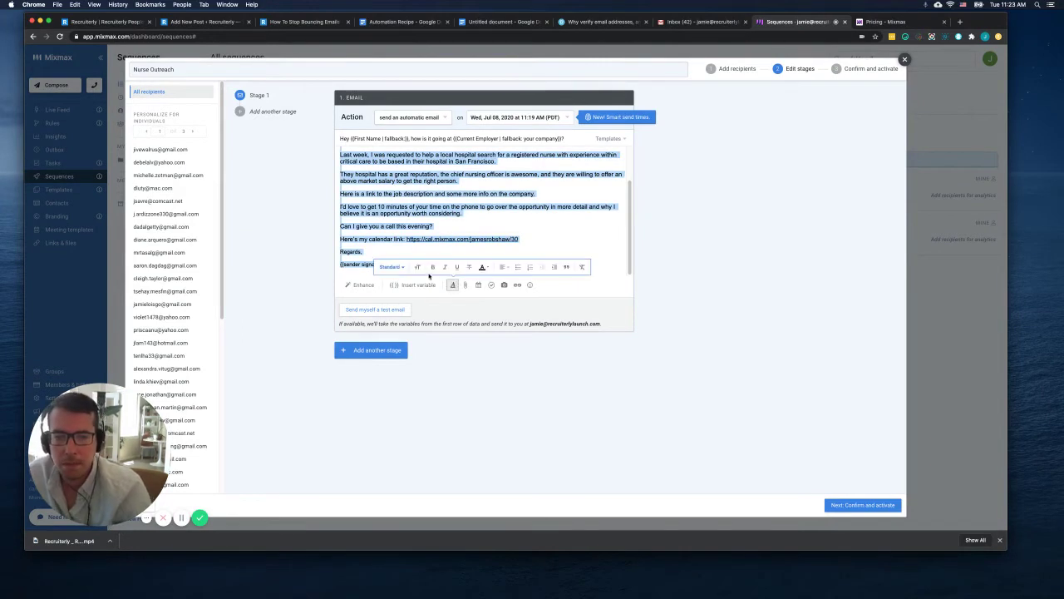
{"action": "left_click", "coordinate": [419, 267]}
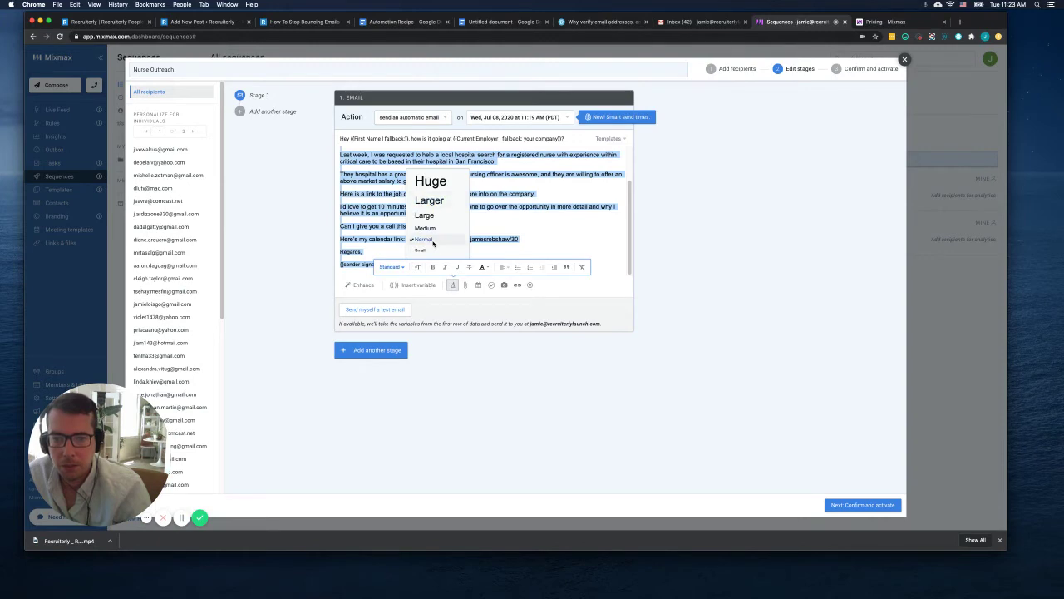
{"action": "left_click", "coordinate": [420, 249]}
{"action": "left_click", "coordinate": [400, 267]}
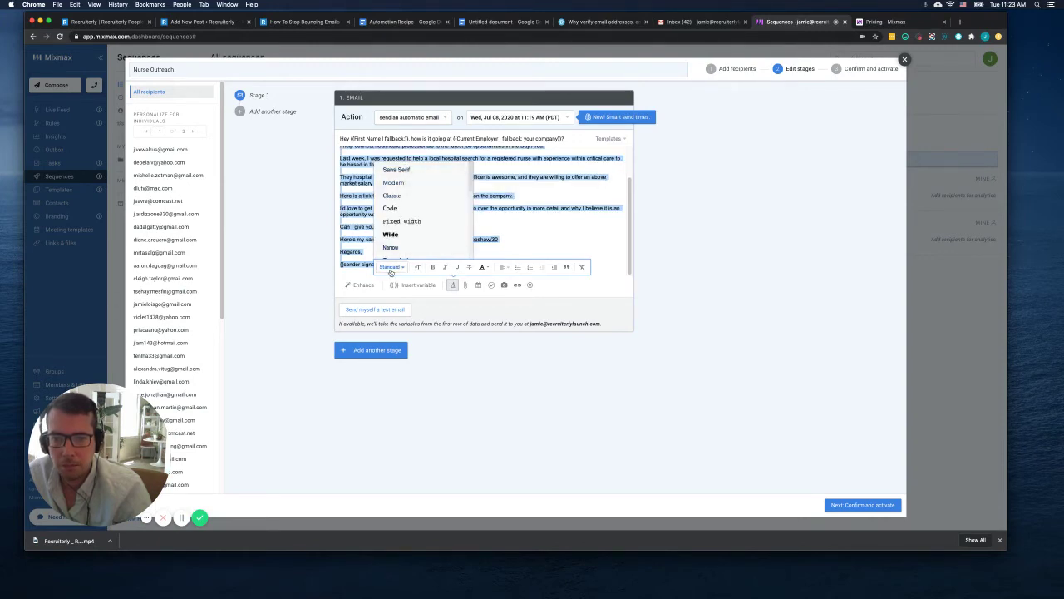
{"action": "scroll", "coordinate": [407, 202], "scroll_direction": "down", "scroll_amount": 3}
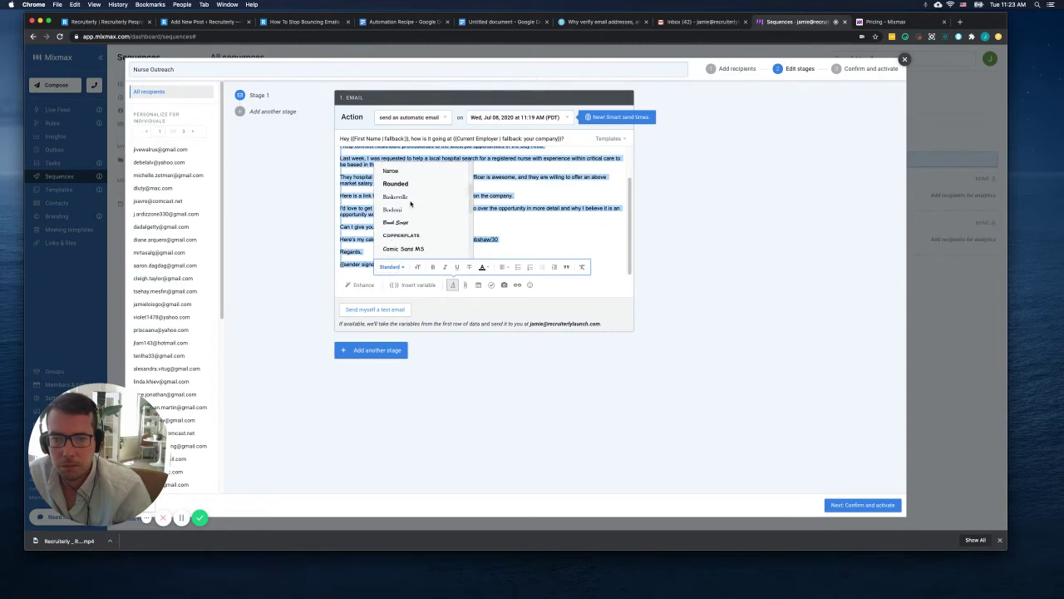
{"action": "scroll", "coordinate": [410, 202], "scroll_direction": "up", "scroll_amount": 3}
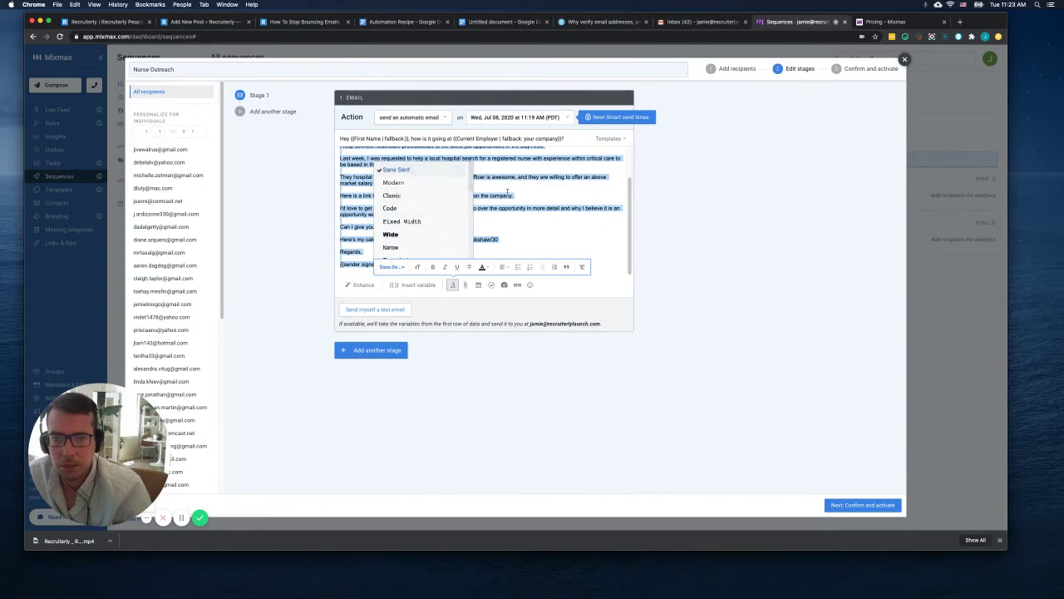
{"action": "left_click", "coordinate": [395, 170]}
{"action": "left_click", "coordinate": [480, 225]}
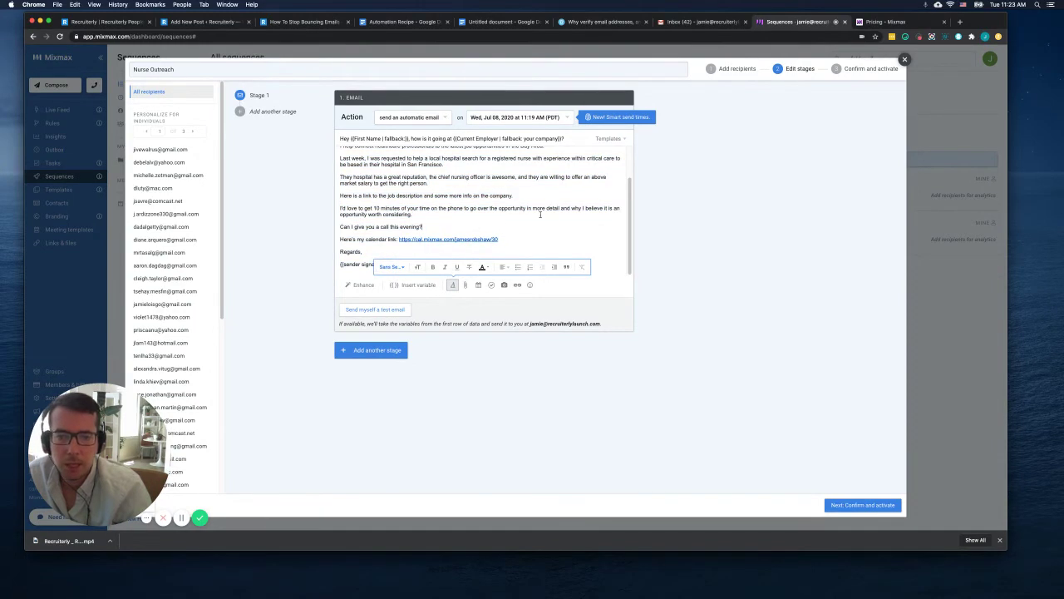
{"action": "scroll", "coordinate": [540, 215], "scroll_direction": "up", "scroll_amount": 2}
{"action": "scroll", "coordinate": [541, 216], "scroll_direction": "down", "scroll_amount": 2}
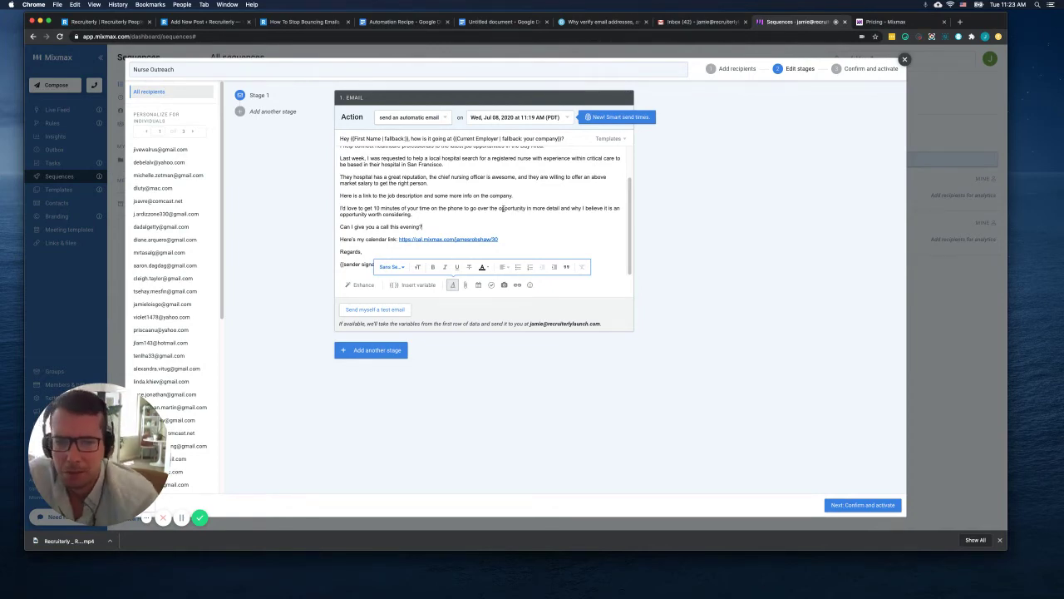
Step: Check the Stage 1 email text, send a test email of it to the sender's own address, and dismiss the confirmation
{"action": "scroll", "coordinate": [541, 193], "scroll_direction": "up", "scroll_amount": 2}
{"action": "scroll", "coordinate": [545, 196], "scroll_direction": "down", "scroll_amount": 2}
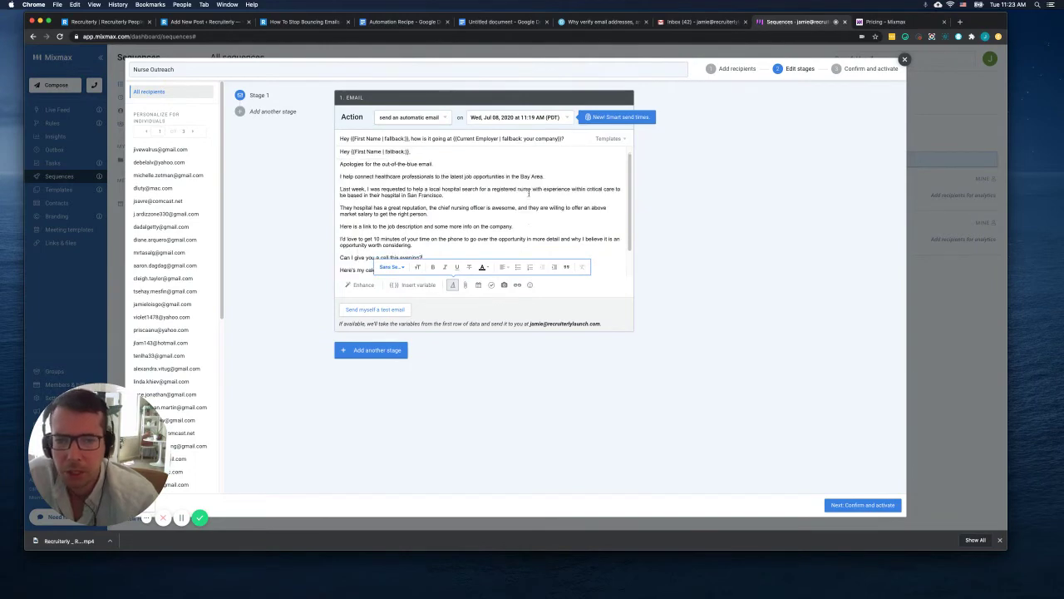
{"action": "left_click", "coordinate": [380, 310]}
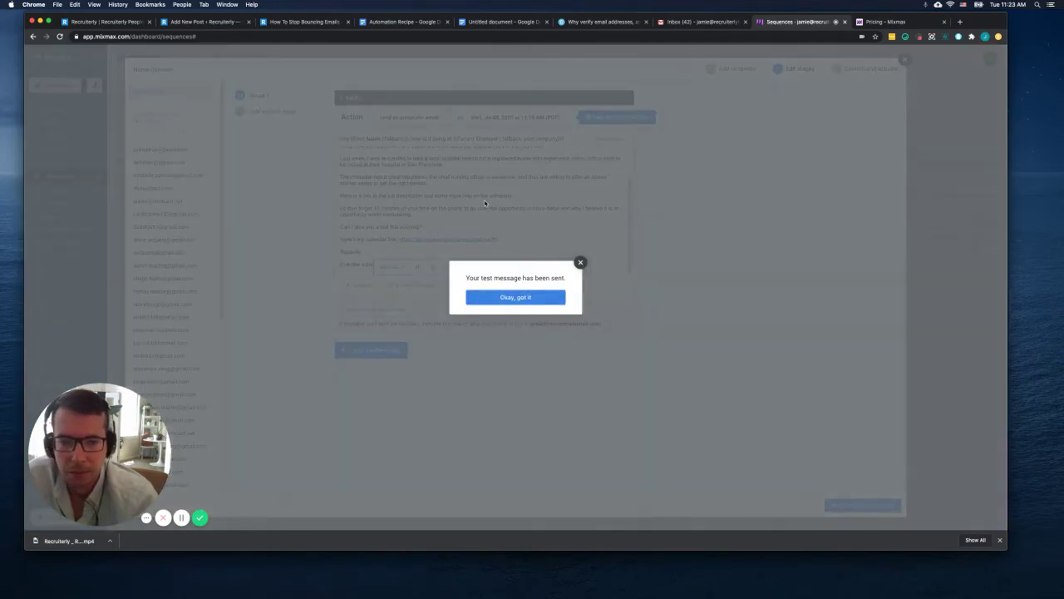
{"action": "left_click", "coordinate": [521, 298]}
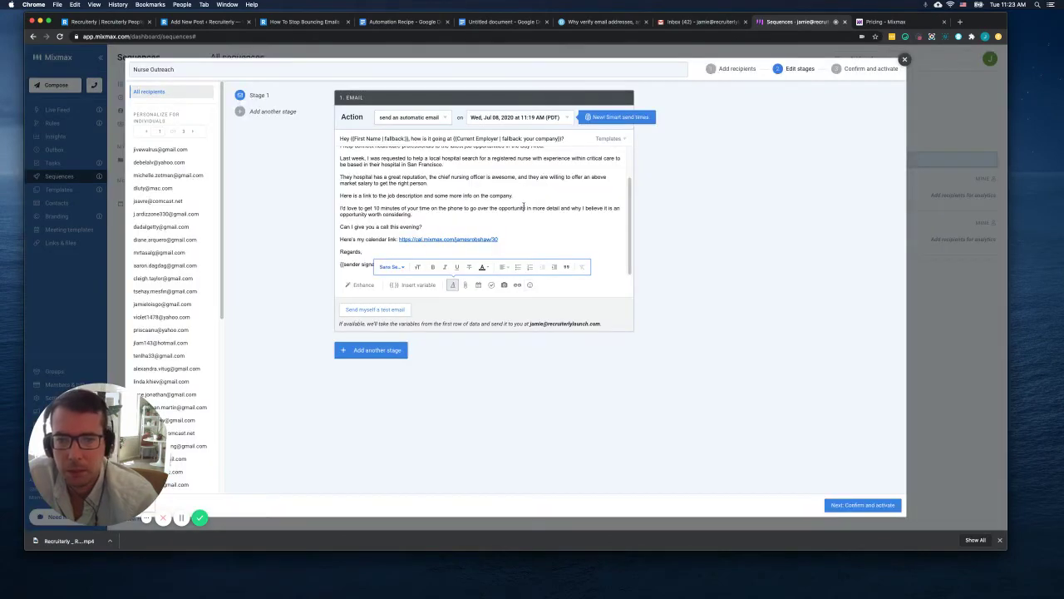
Step: Switch to Gmail, open the received test email and review its subject, filled-in variables, body and signature
{"action": "left_click", "coordinate": [703, 22]}
{"action": "left_click", "coordinate": [917, 70]}
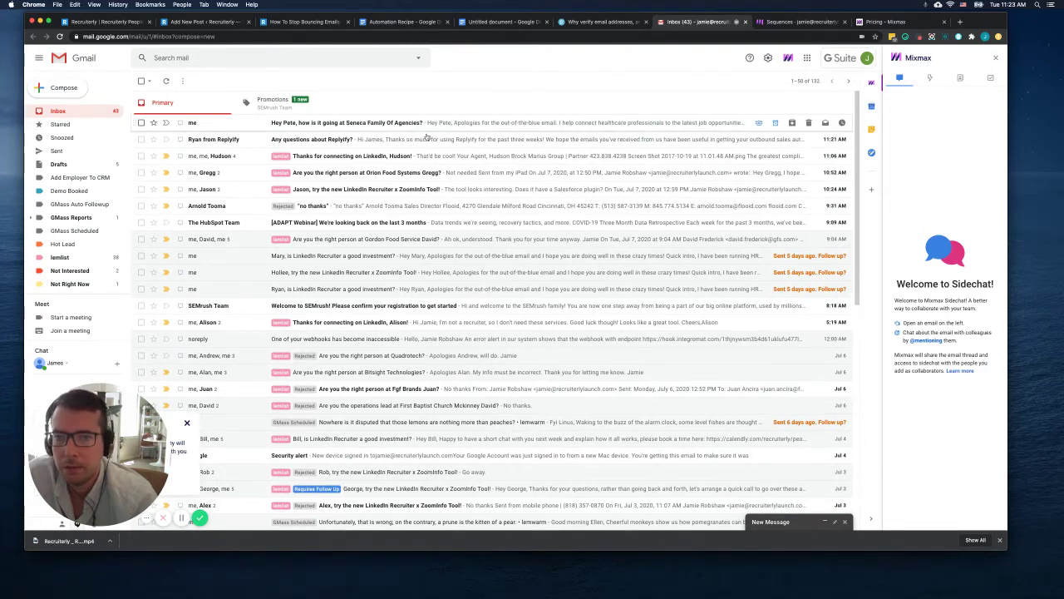
{"action": "left_click", "coordinate": [406, 129]}
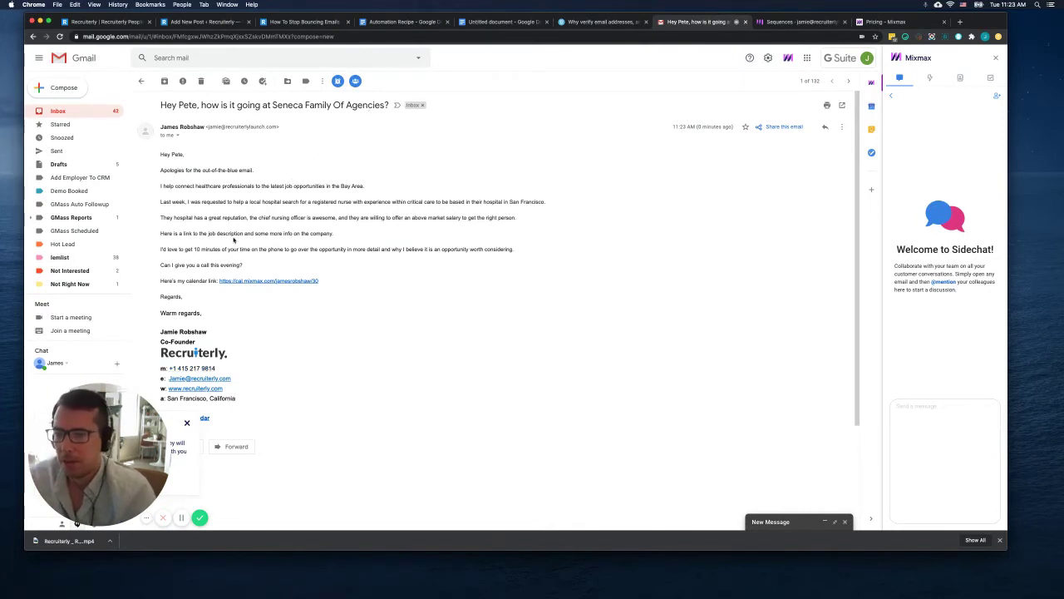
{"action": "scroll", "coordinate": [362, 214], "scroll_direction": "down", "scroll_amount": 3}
{"action": "scroll", "coordinate": [363, 214], "scroll_direction": "up", "scroll_amount": 3}
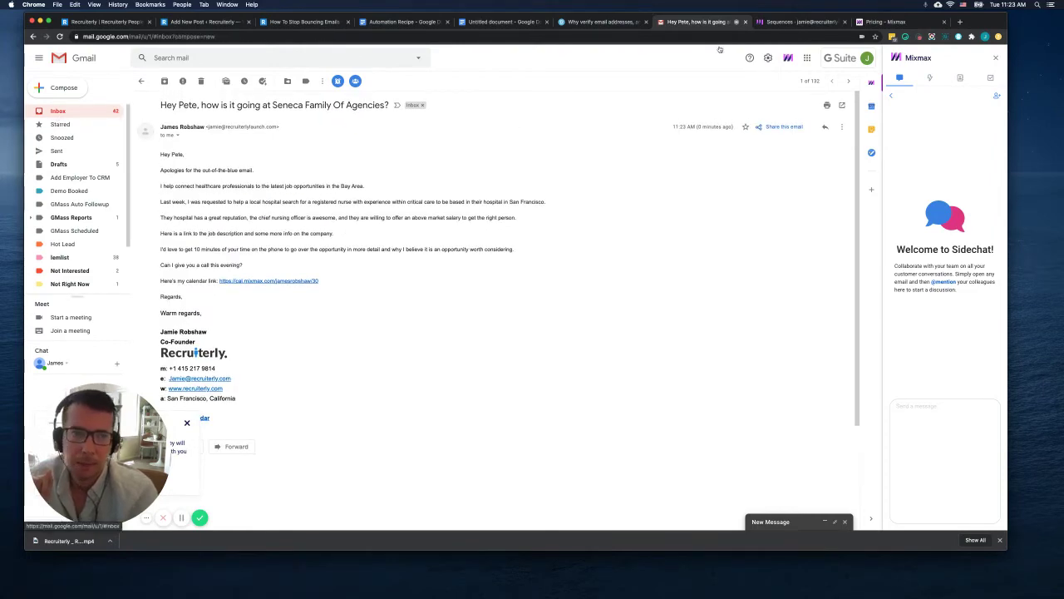
Step: Return to the Mixmax sequence and add a second stage sent if Stage 1 is not replied to within 1 weekday
{"action": "left_click", "coordinate": [783, 23]}
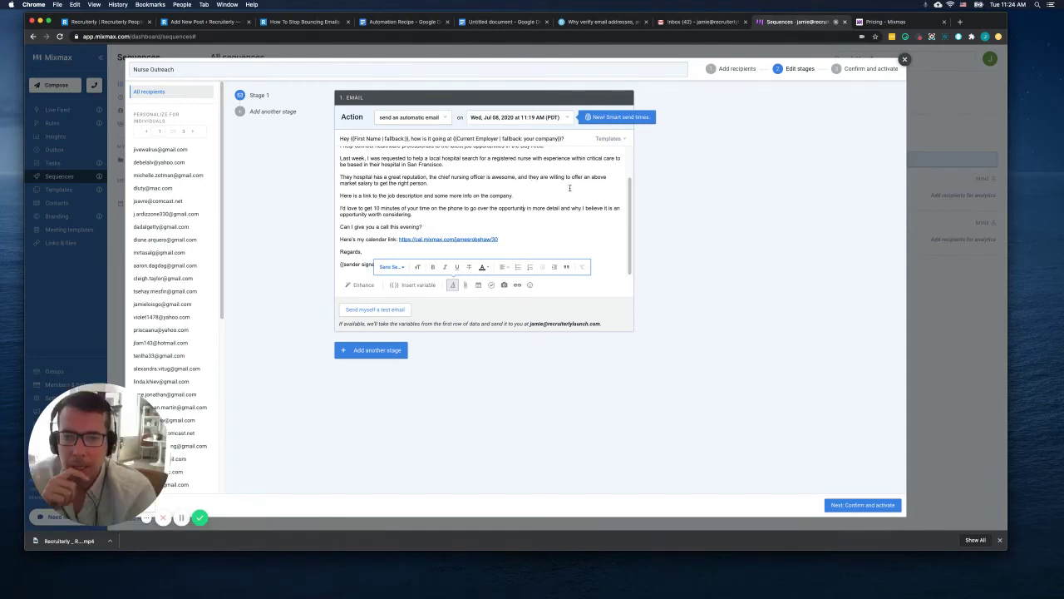
{"action": "left_click", "coordinate": [371, 349]}
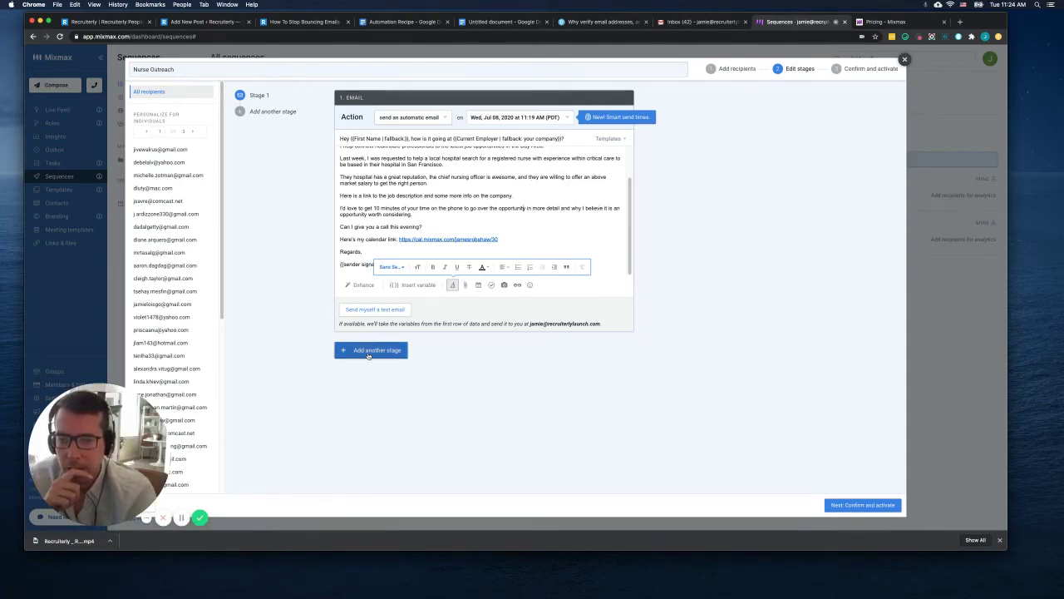
{"action": "scroll", "coordinate": [290, 221], "scroll_direction": "down", "scroll_amount": 3}
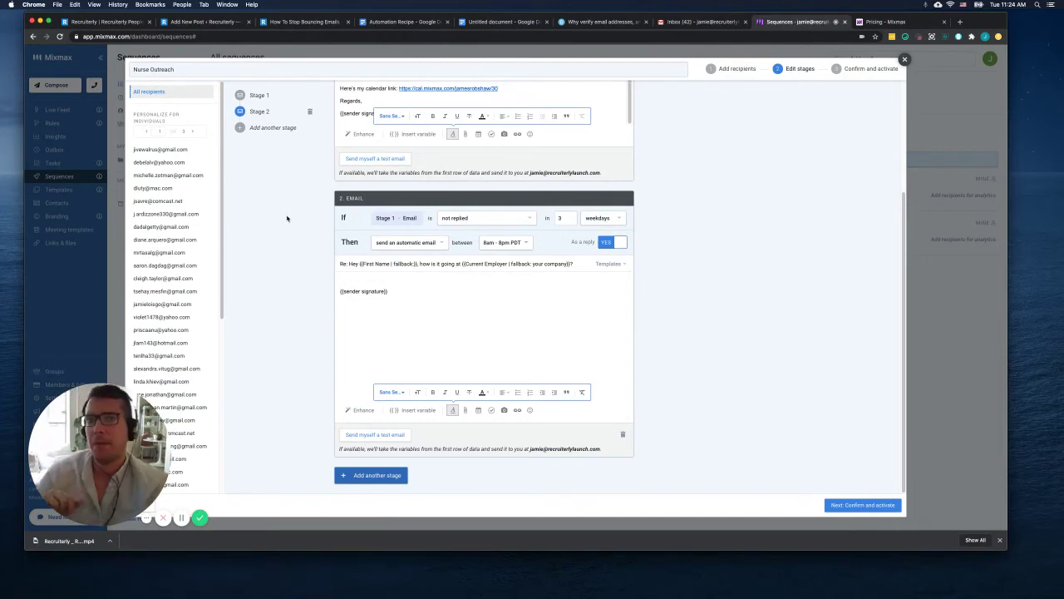
{"action": "left_click", "coordinate": [560, 220]}
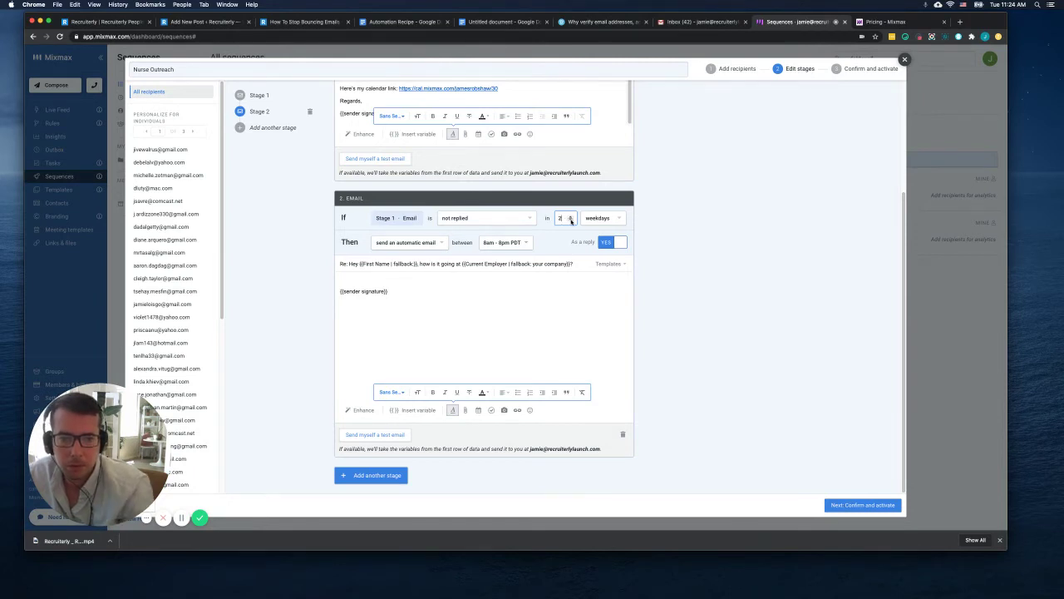
Step: Copy the EMAIL 2 text, from the greeting through the calendar link, from the Google Docs draft into the Stage 2 body above the signature
{"action": "left_click", "coordinate": [436, 282]}
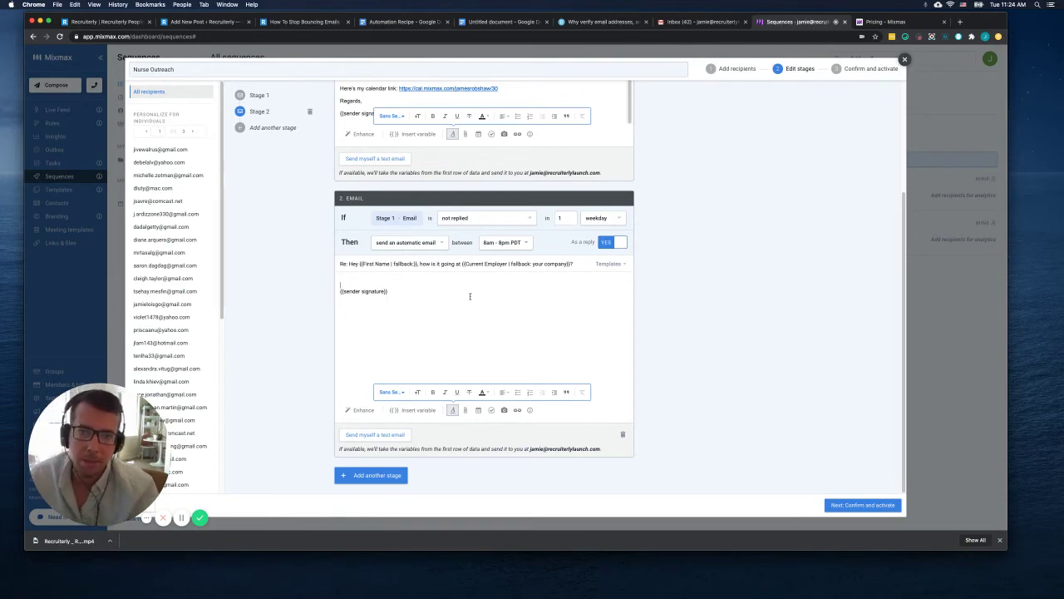
{"action": "triple_click", "coordinate": [342, 263]}
{"action": "left_click", "coordinate": [375, 278]}
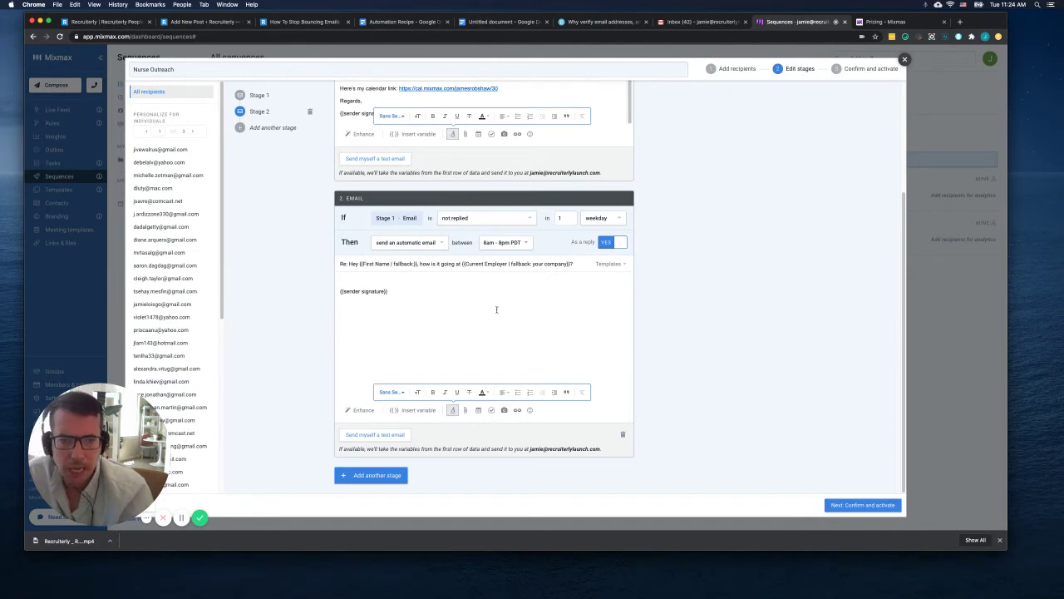
{"action": "left_click", "coordinate": [507, 22]}
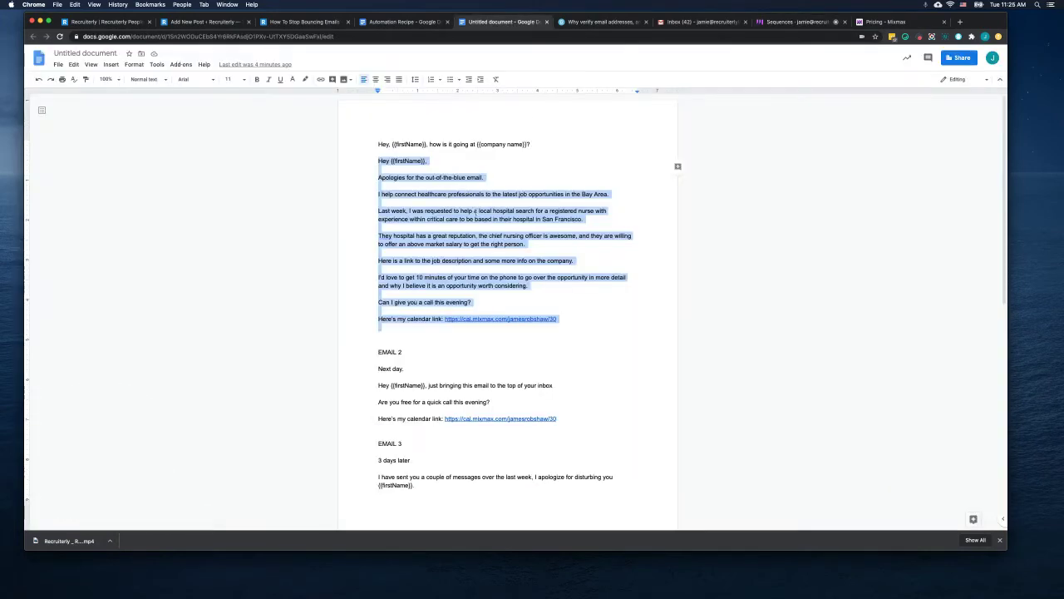
{"action": "left_click", "coordinate": [478, 211]}
{"action": "left_click", "coordinate": [380, 318]}
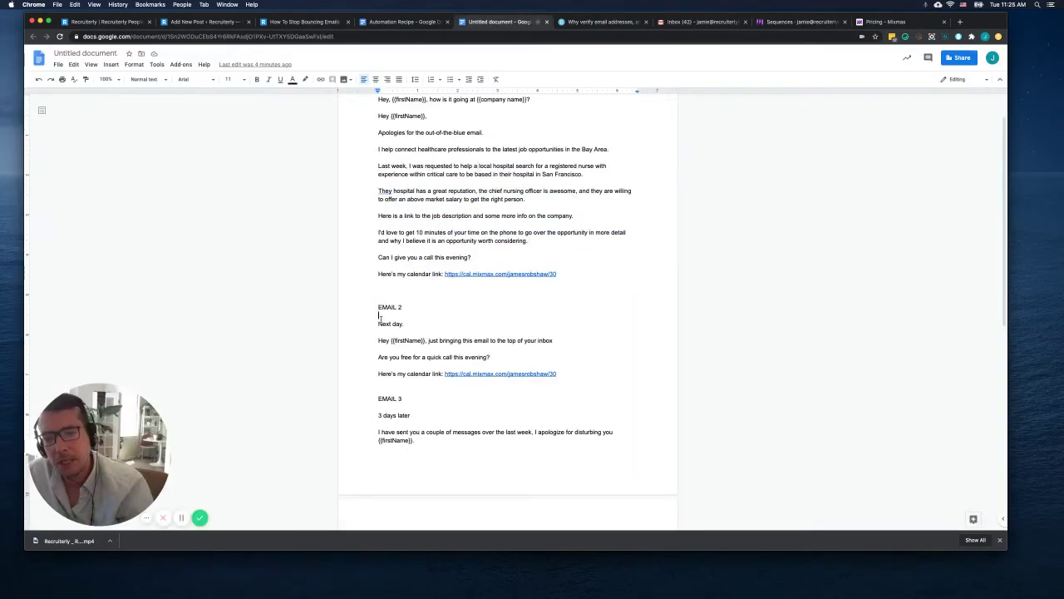
{"action": "left_click_drag", "start_coordinate": [375, 340], "coordinate": [592, 382]}
{"action": "key", "text": "super+c"}
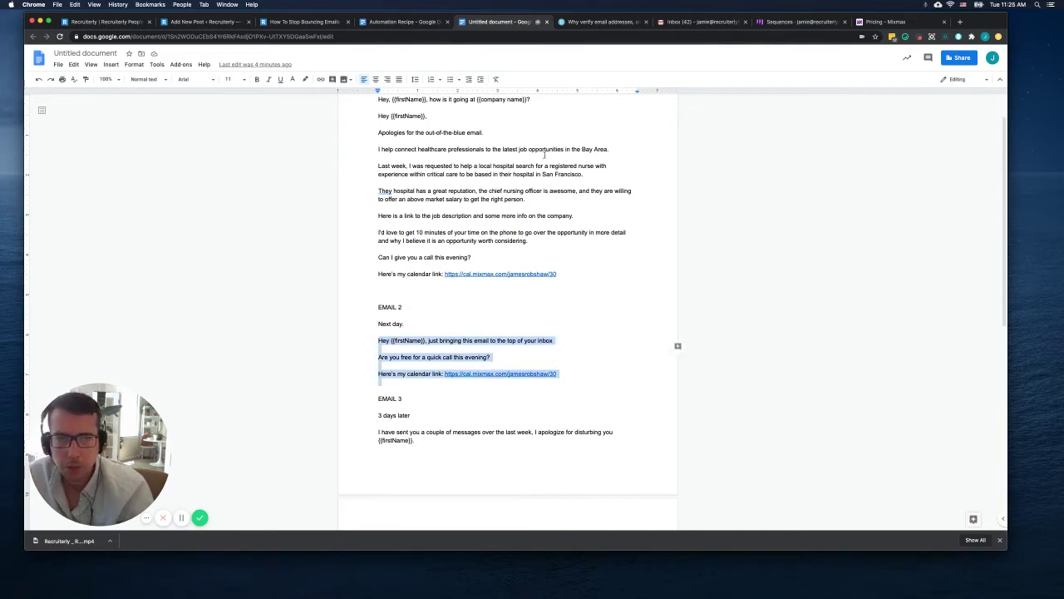
{"action": "left_click", "coordinate": [701, 23]}
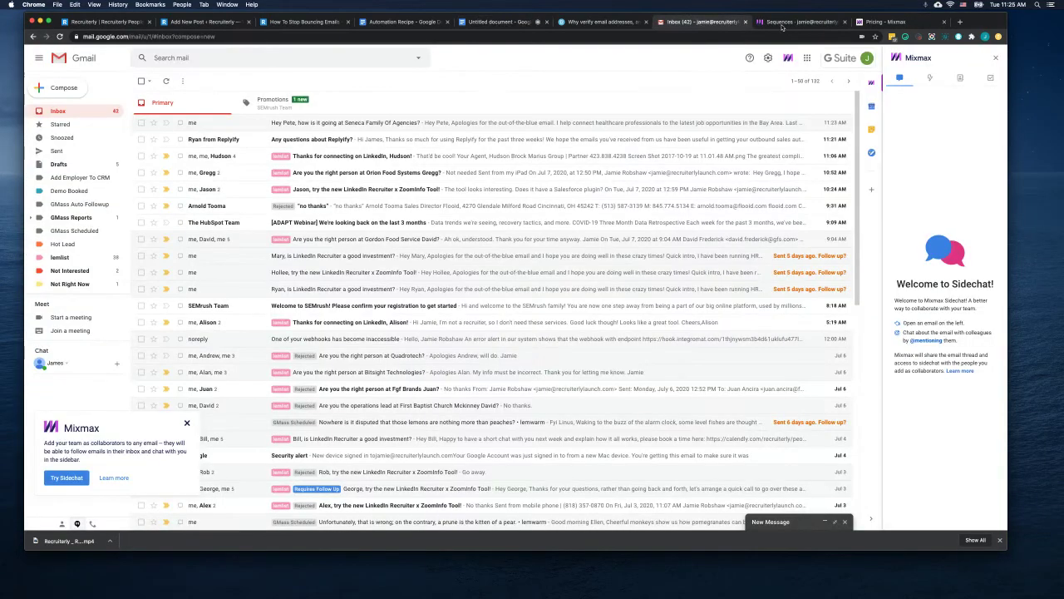
{"action": "left_click", "coordinate": [798, 21]}
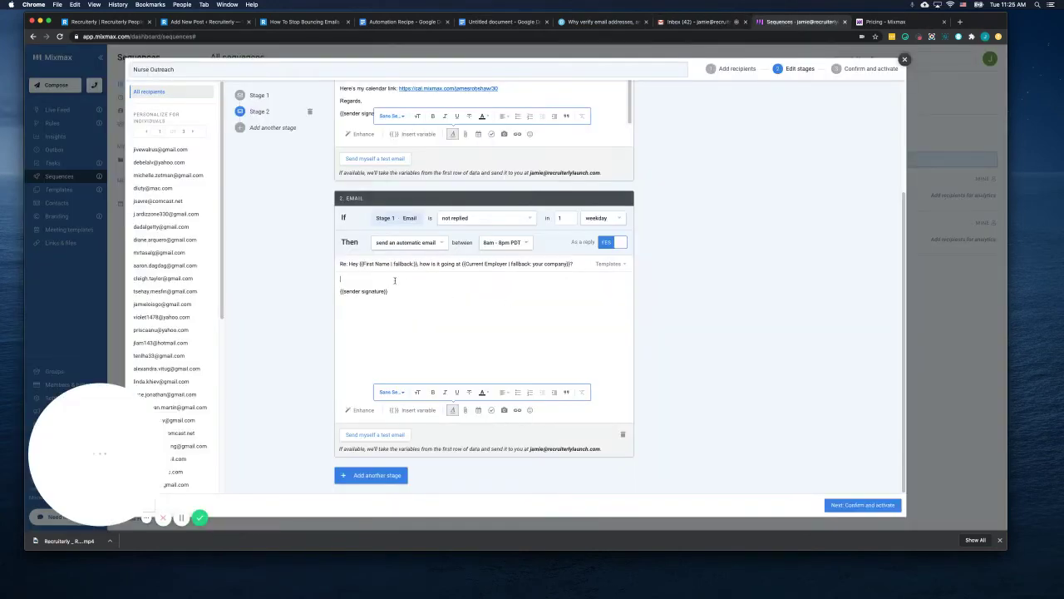
{"action": "key", "text": "super+v"}
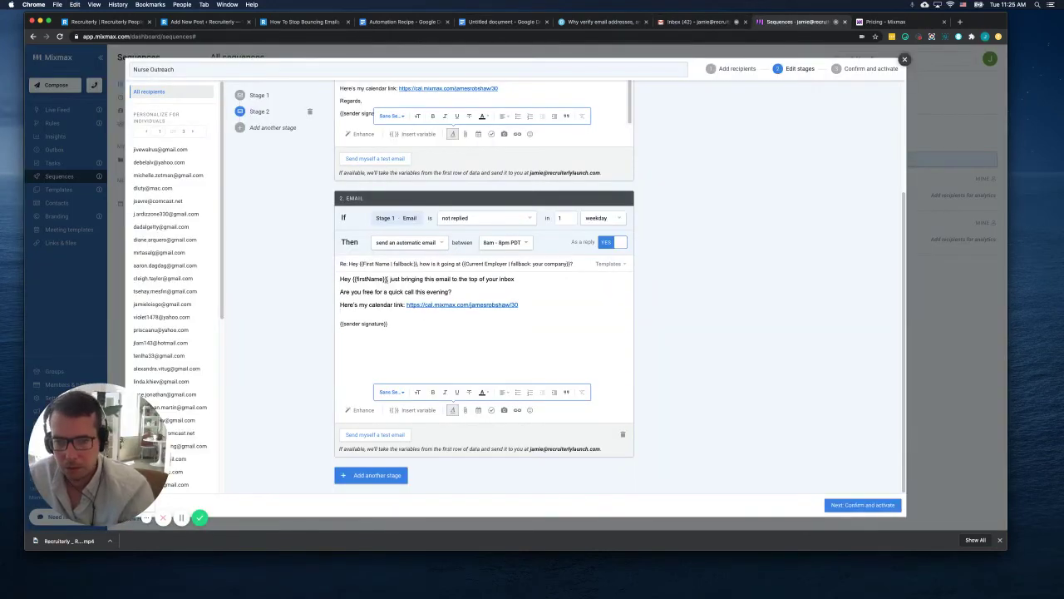
Step: Replace the {{firstName}} placeholder in the Stage 2 greeting with the custom First Name variable
{"action": "left_click_drag", "start_coordinate": [387, 280], "coordinate": [353, 280]}
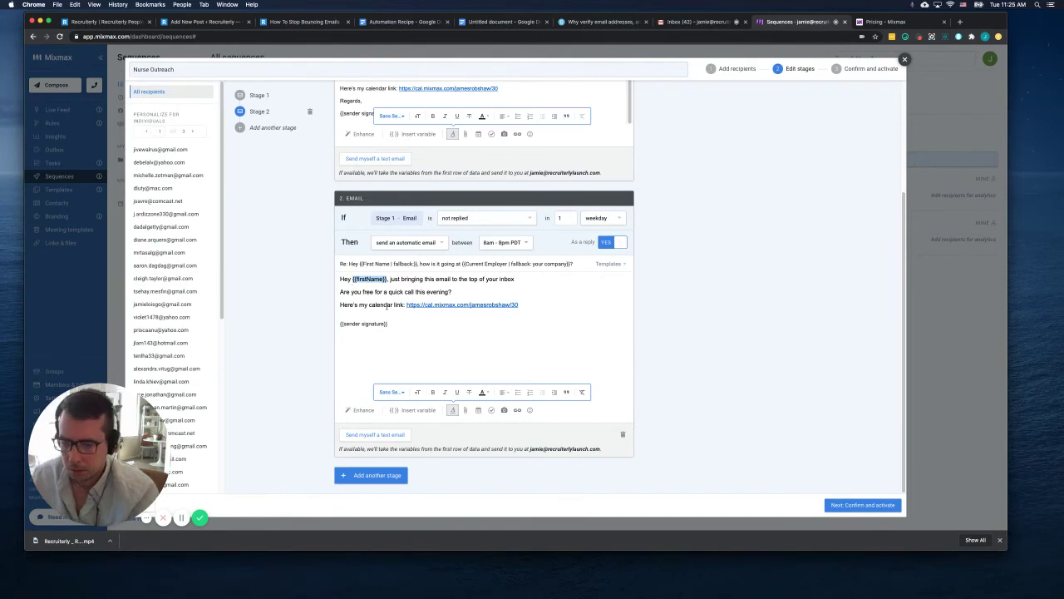
{"action": "key", "text": "BackSpace"}
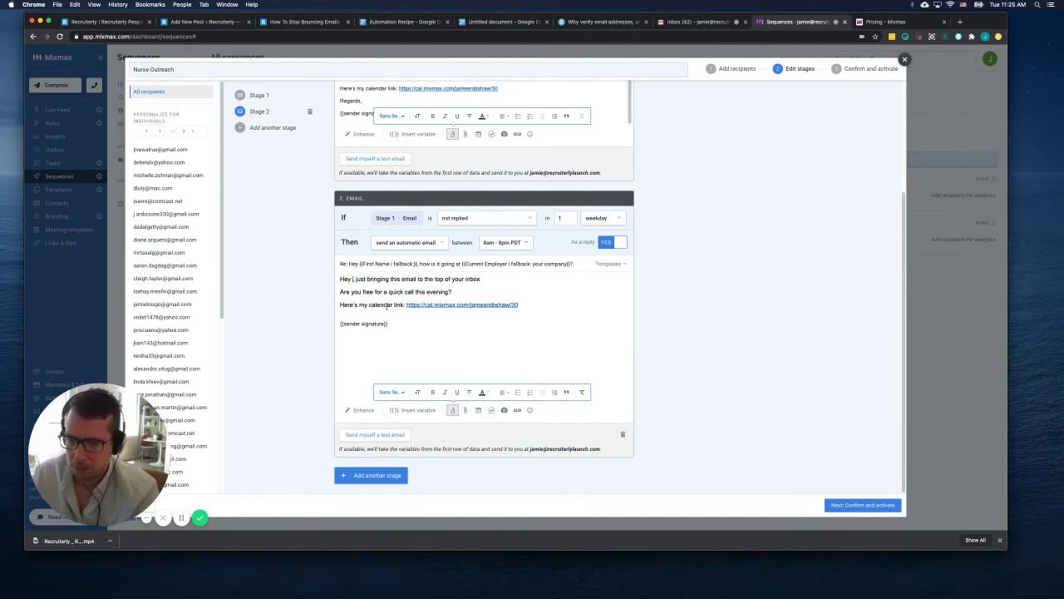
{"action": "left_click", "coordinate": [409, 410]}
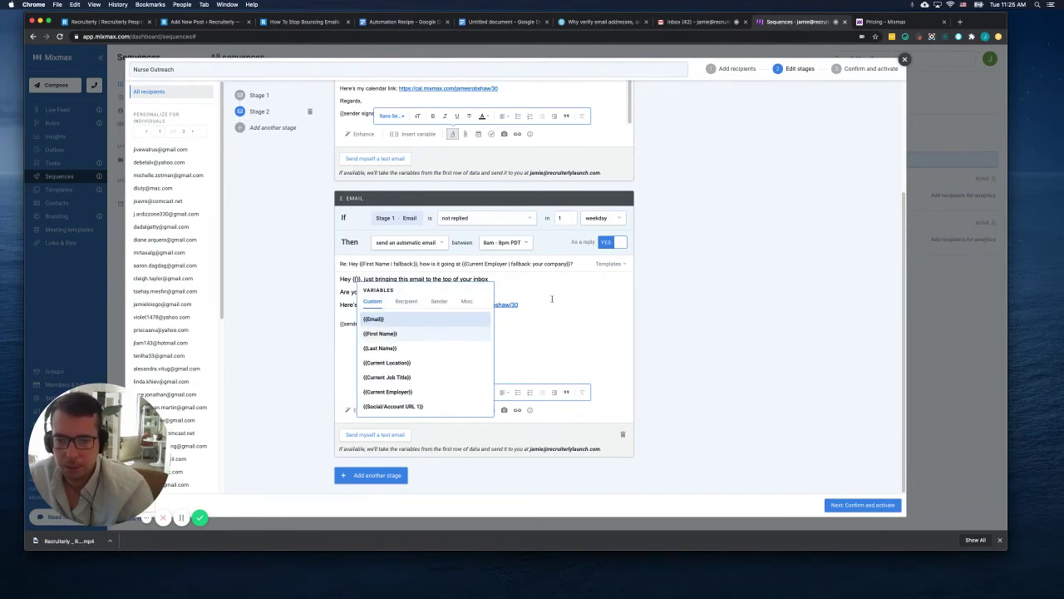
{"action": "left_click", "coordinate": [391, 334]}
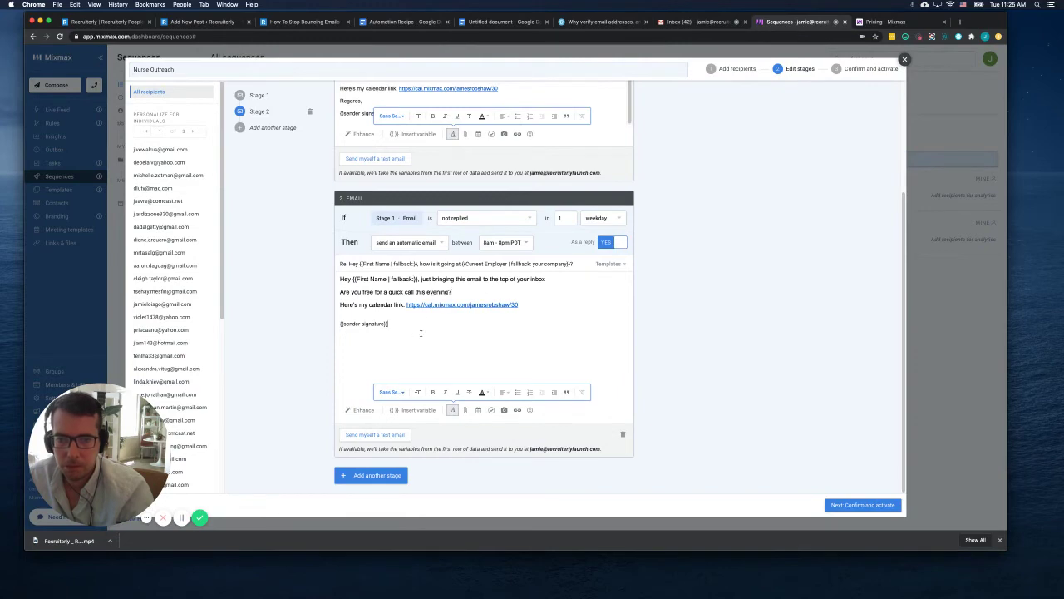
Step: Format the entire Stage 2 email body in the Sans Serif font and reduce its text size to match Stage 1
{"action": "left_click_drag", "start_coordinate": [420, 333], "coordinate": [340, 275]}
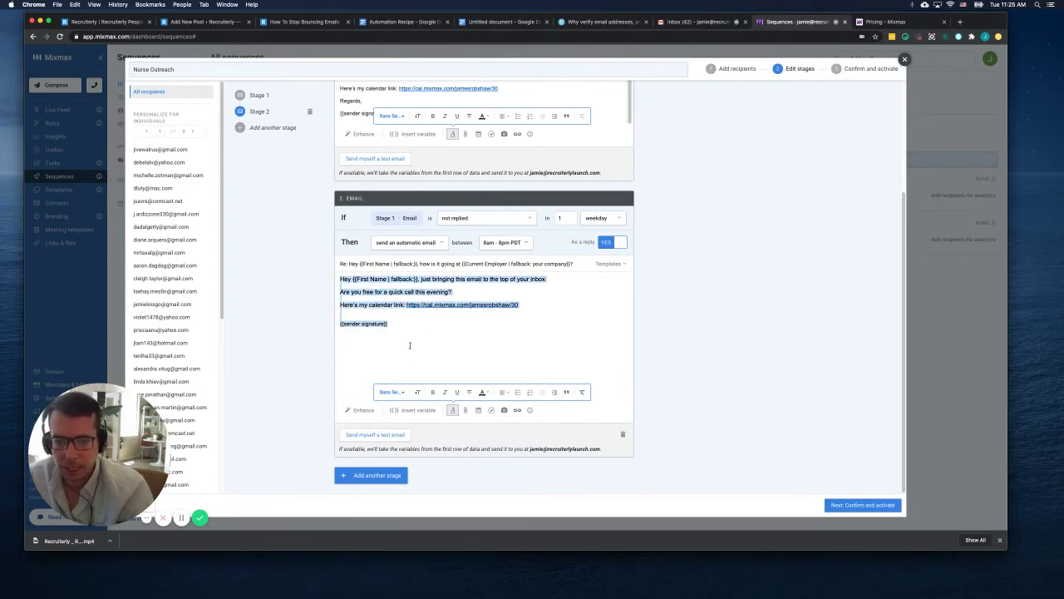
{"action": "left_click", "coordinate": [361, 410]}
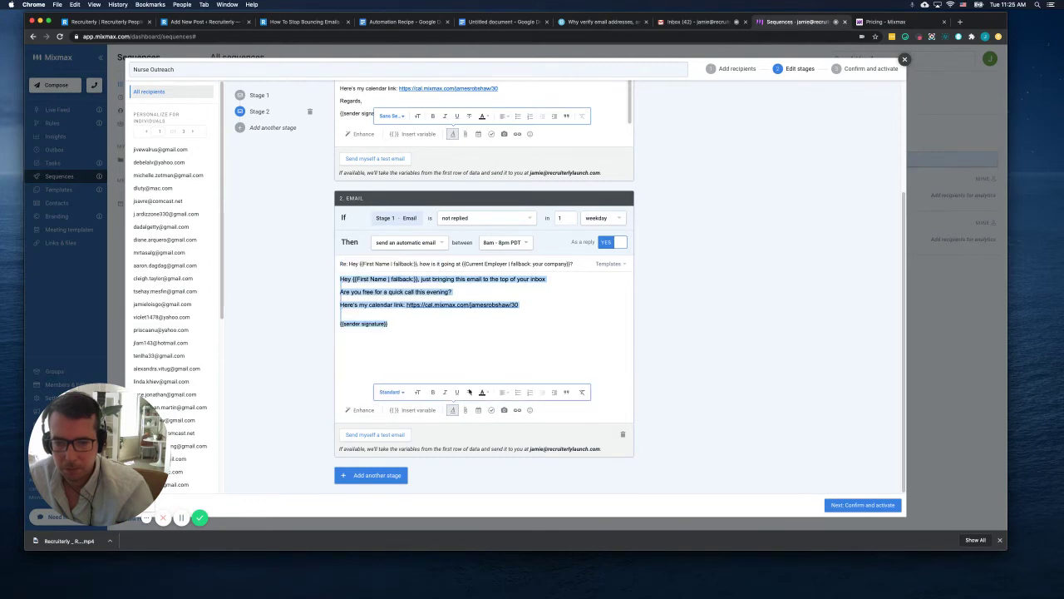
{"action": "left_click", "coordinate": [390, 391]}
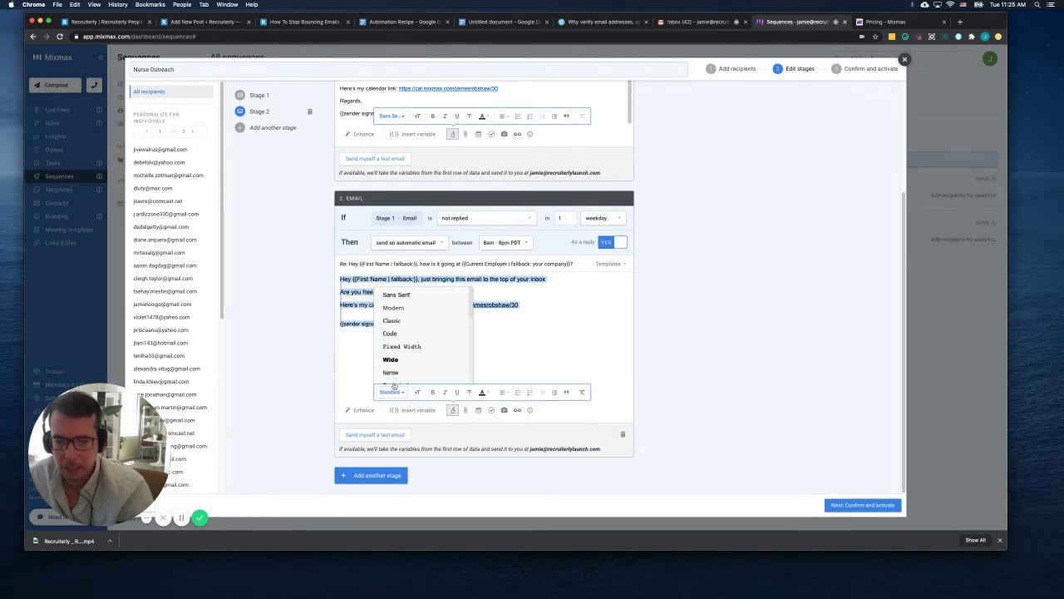
{"action": "left_click", "coordinate": [396, 294]}
{"action": "left_click", "coordinate": [417, 392]}
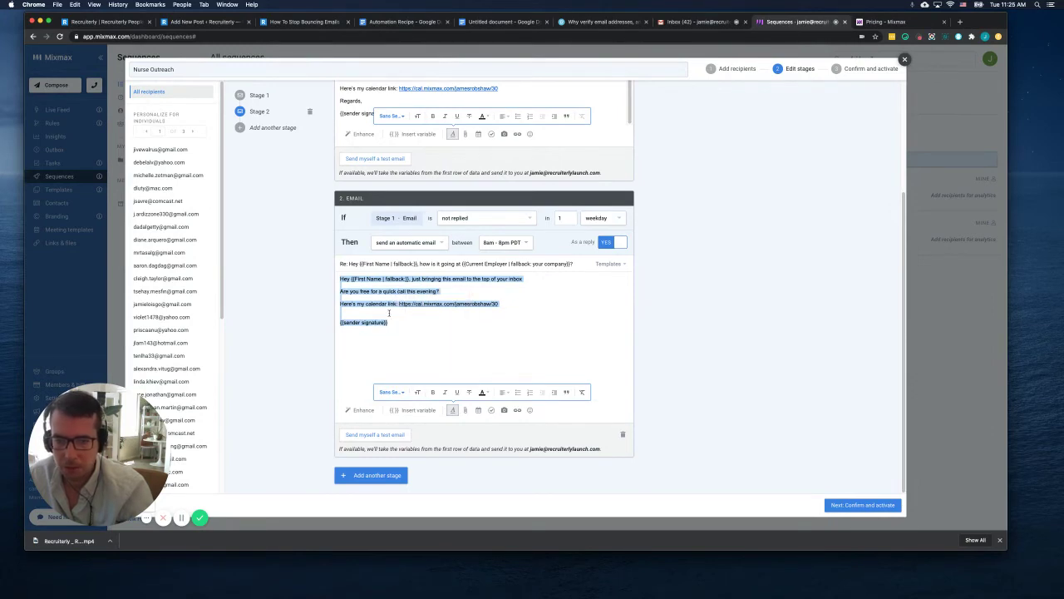
Step: Add the sign-off "Best," on its own line between the calendar link and the sender signature in Stage 2
{"action": "left_click", "coordinate": [388, 314]}
{"action": "type", "text": "Bes"}
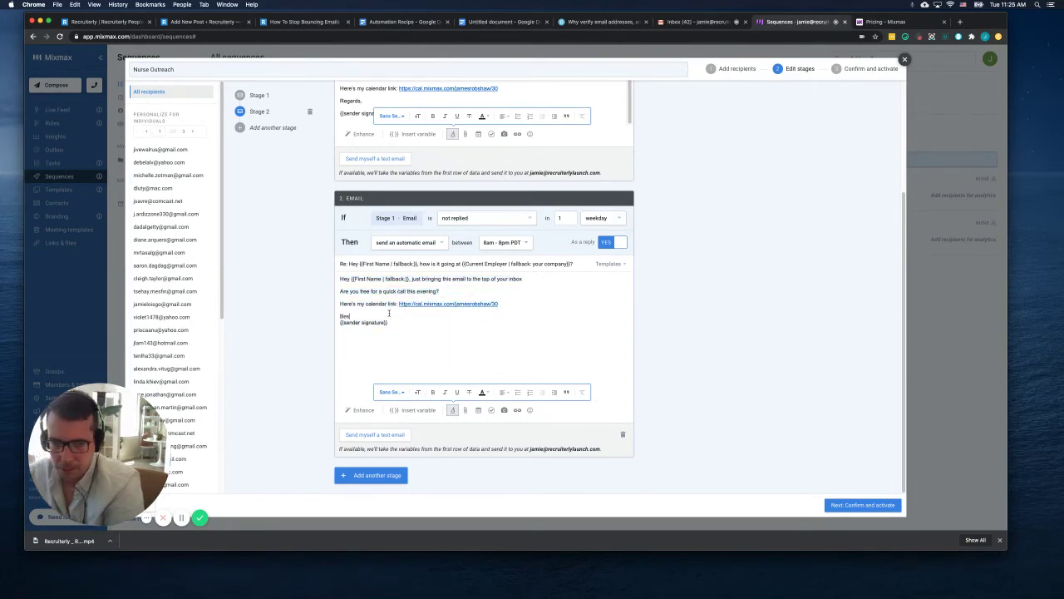
{"action": "type", "text": "t,"}
{"action": "key", "text": "Return"}
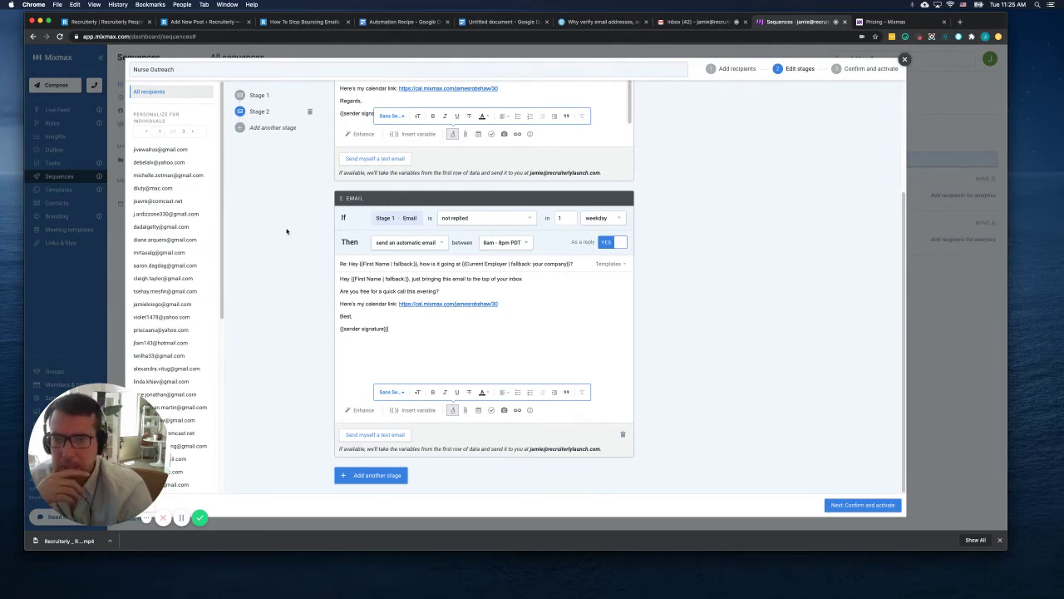
Step: Add a third stage and fill its body with the EMAIL 3 text from the Google Docs draft, leaving out the sender's name
{"action": "left_click", "coordinate": [385, 475]}
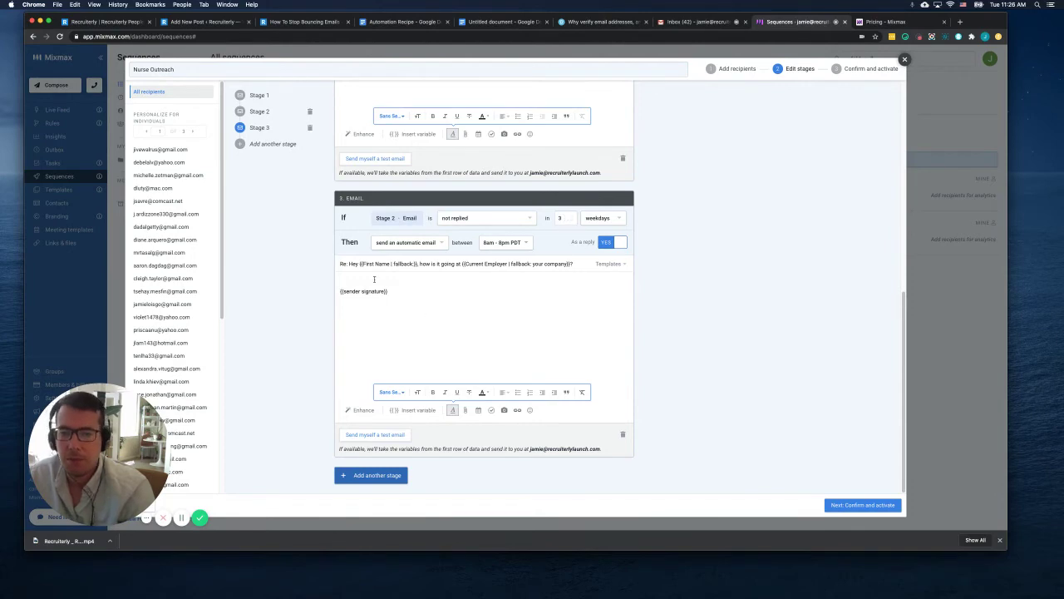
{"action": "left_click", "coordinate": [498, 22]}
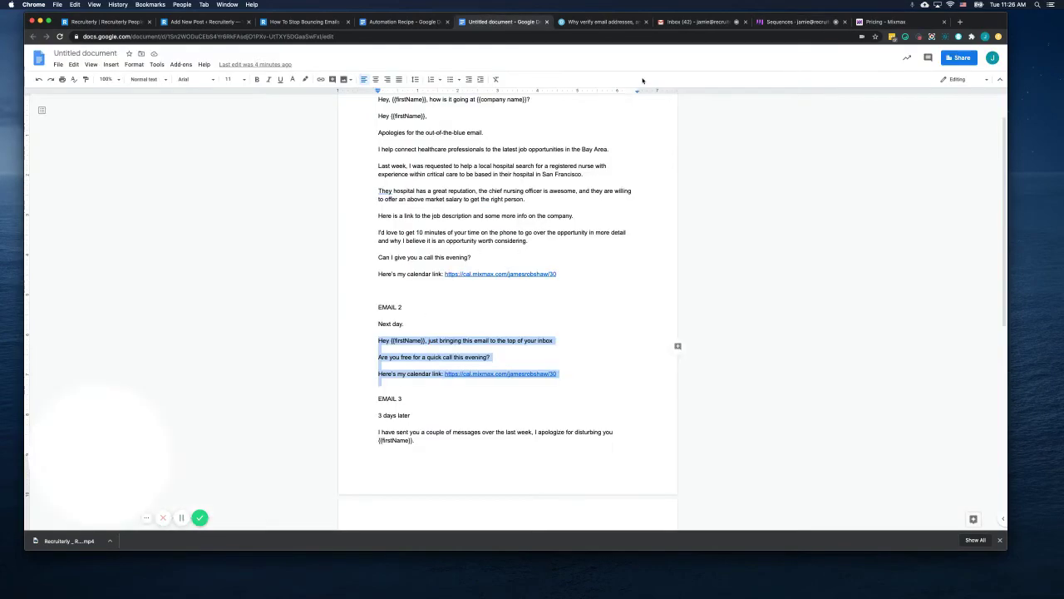
{"action": "scroll", "coordinate": [506, 202], "scroll_direction": "down", "scroll_amount": 4}
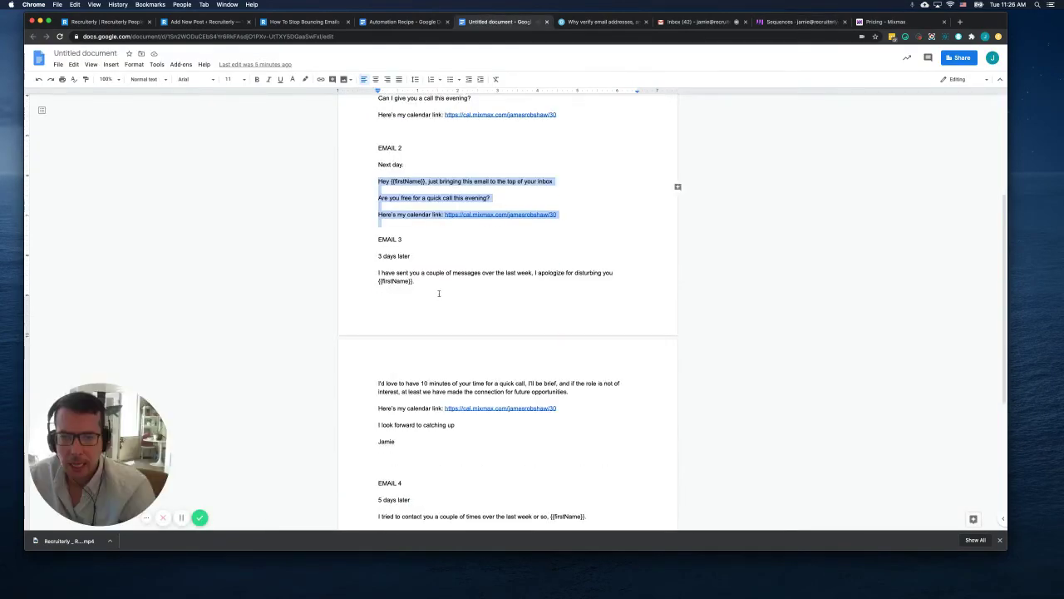
{"action": "left_click", "coordinate": [378, 272]}
{"action": "left_click_drag", "start_coordinate": [378, 272], "coordinate": [485, 435]}
{"action": "key", "text": "ctrl+c"}
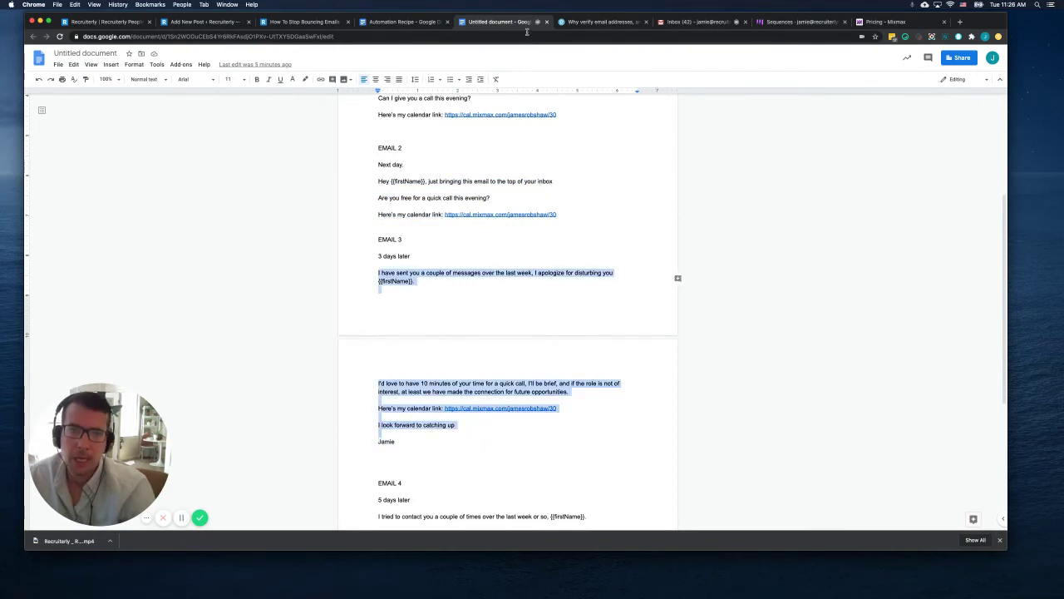
{"action": "left_click", "coordinate": [795, 21]}
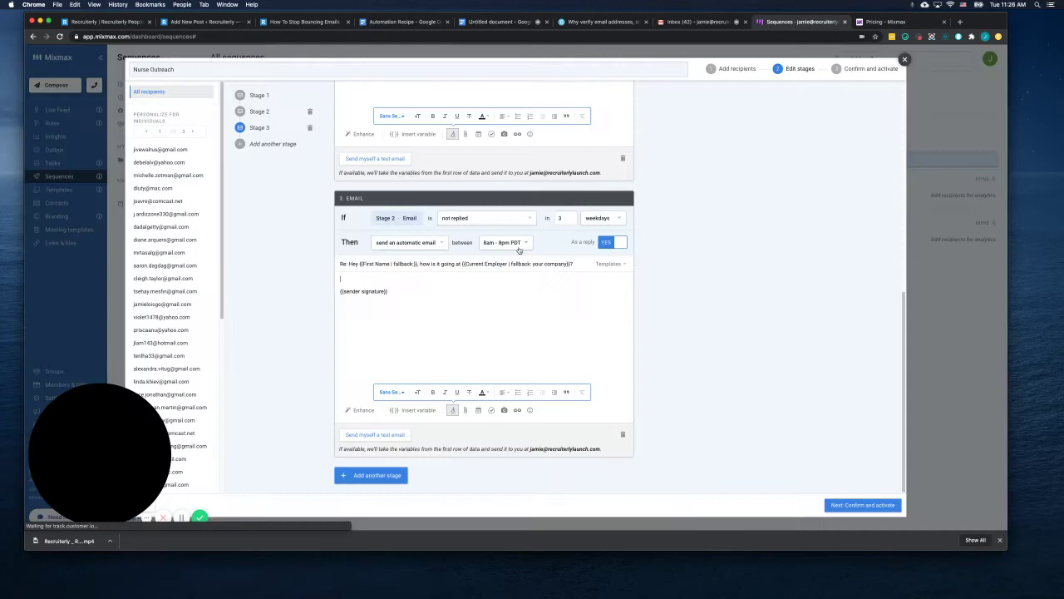
{"action": "left_click", "coordinate": [402, 288]}
{"action": "key", "text": "ctrl+v"}
{"action": "key", "text": "ctrl+a"}
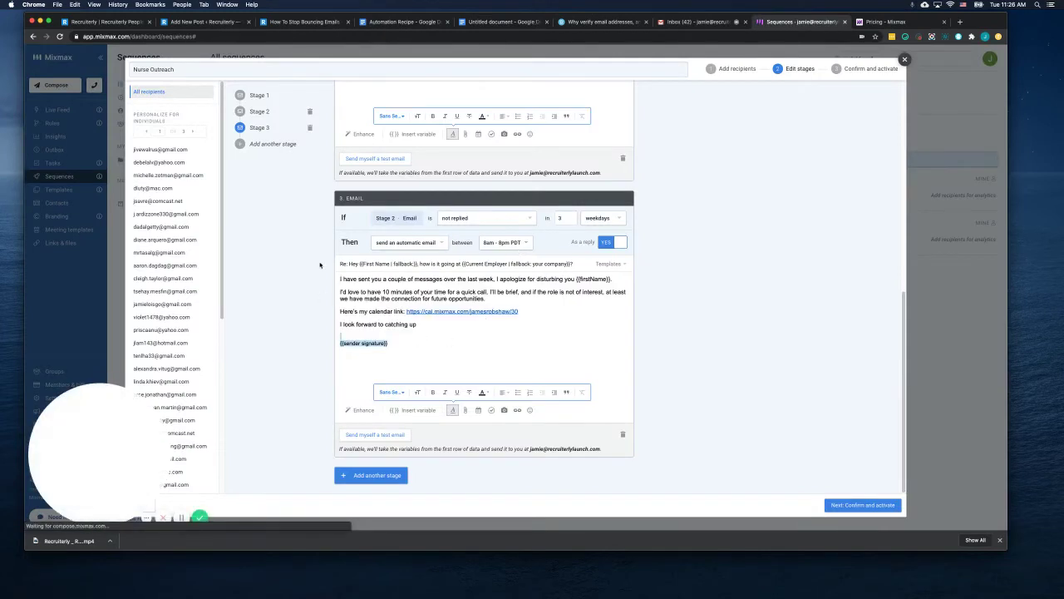
Step: Replace the {{firstName}} placeholder in the opening sentence of Stage 3 with the custom First Name variable
{"action": "left_click", "coordinate": [612, 280]}
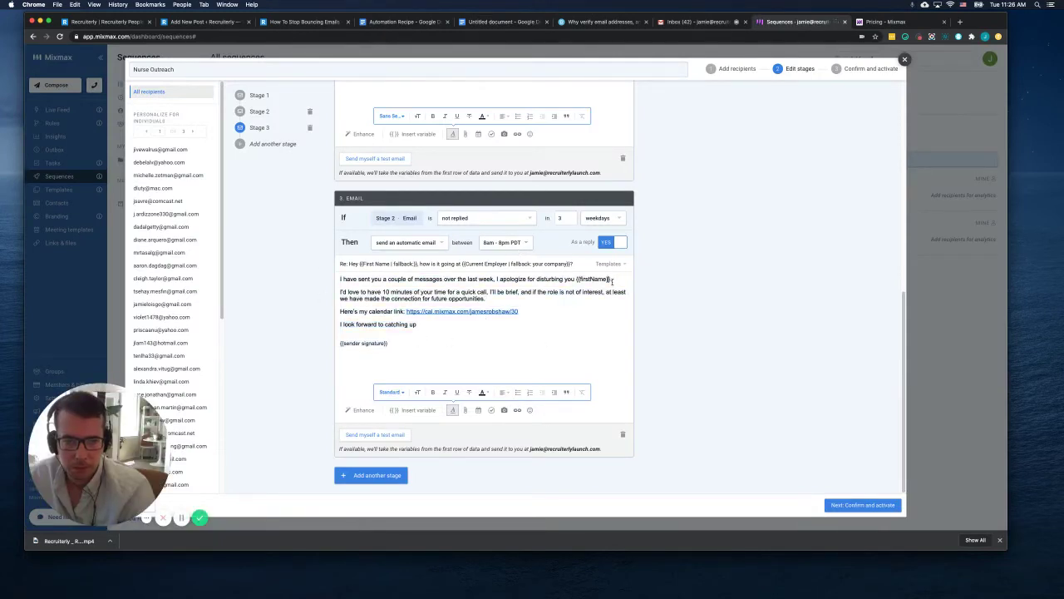
{"action": "double_click", "coordinate": [588, 279]}
{"action": "key", "text": "BackSpace"}
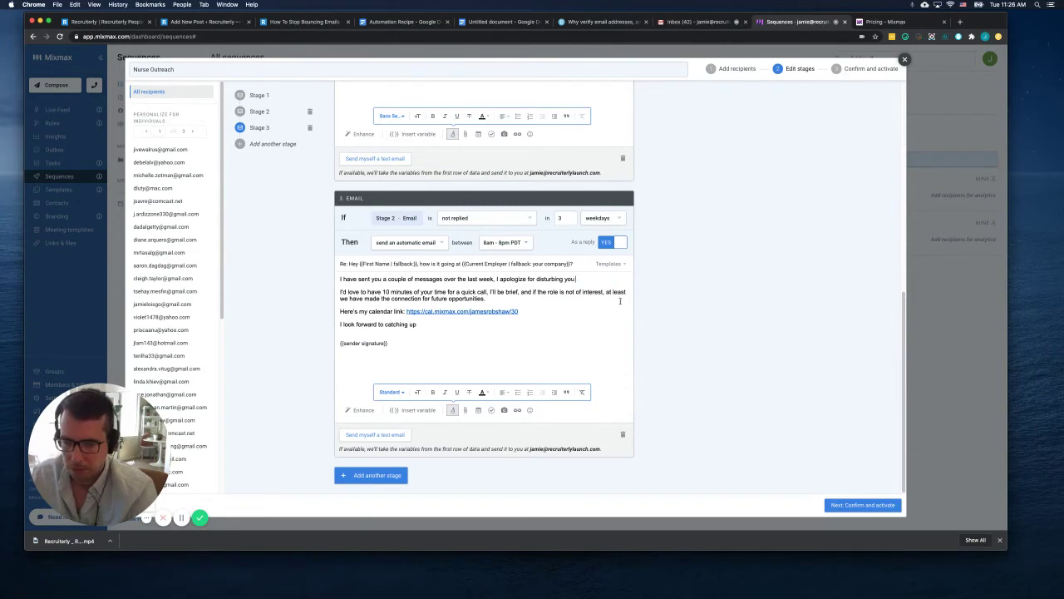
{"action": "left_click", "coordinate": [393, 409]}
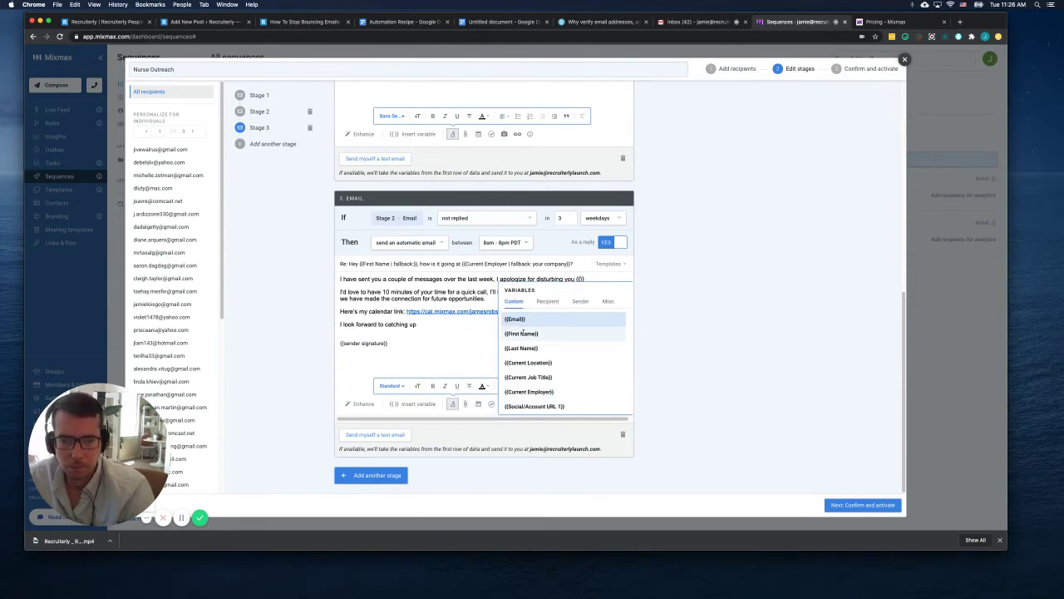
{"action": "left_click", "coordinate": [522, 334]}
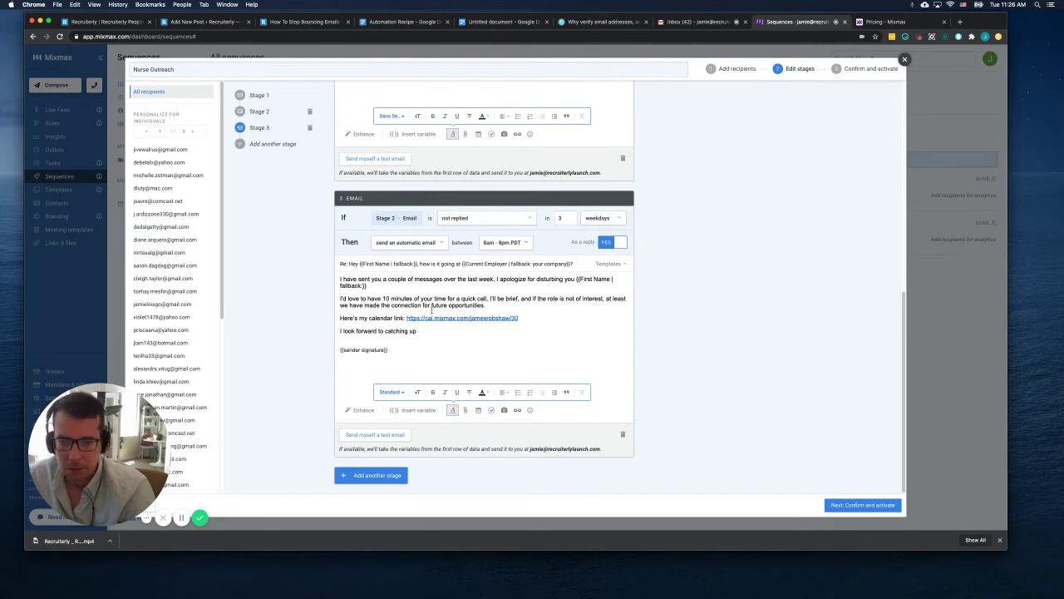
Step: Format the entire Stage 3 email body in Small text size and the Sans Serif font
{"action": "mouse_move", "coordinate": [460, 343]}
{"action": "left_mouse_down"}
{"action": "mouse_move", "coordinate": [304, 285]}
{"action": "mouse_move", "coordinate": [309, 268]}
{"action": "left_mouse_up"}
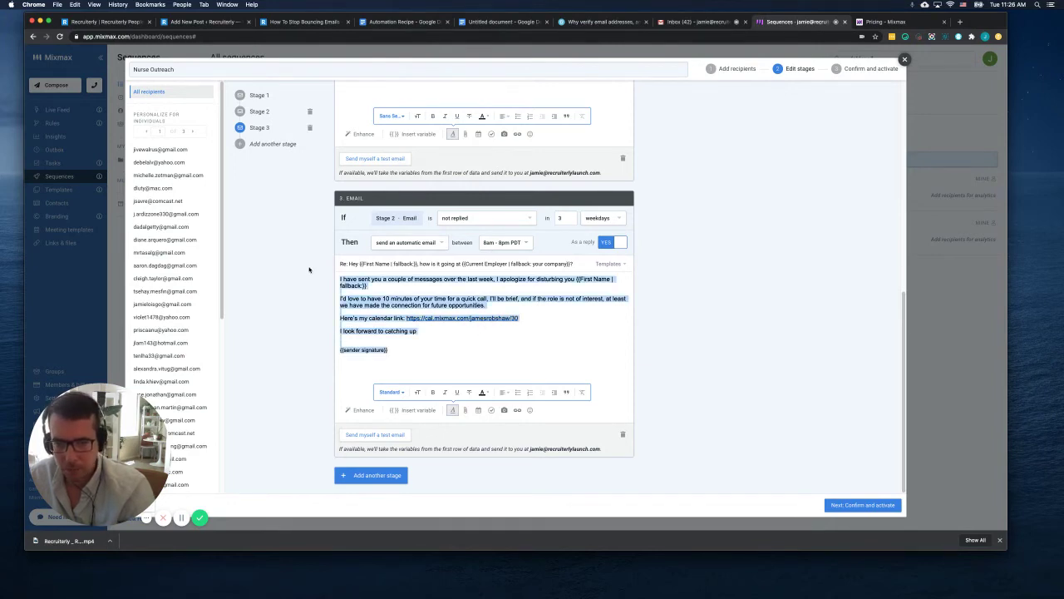
{"action": "left_click", "coordinate": [417, 392]}
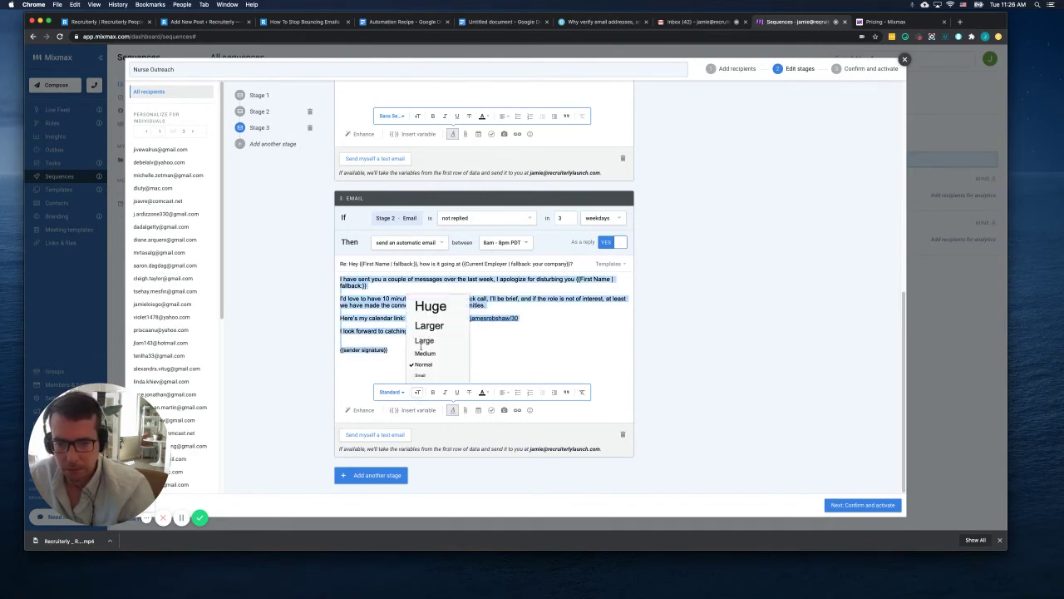
{"action": "left_click", "coordinate": [420, 375]}
{"action": "left_click", "coordinate": [391, 391]}
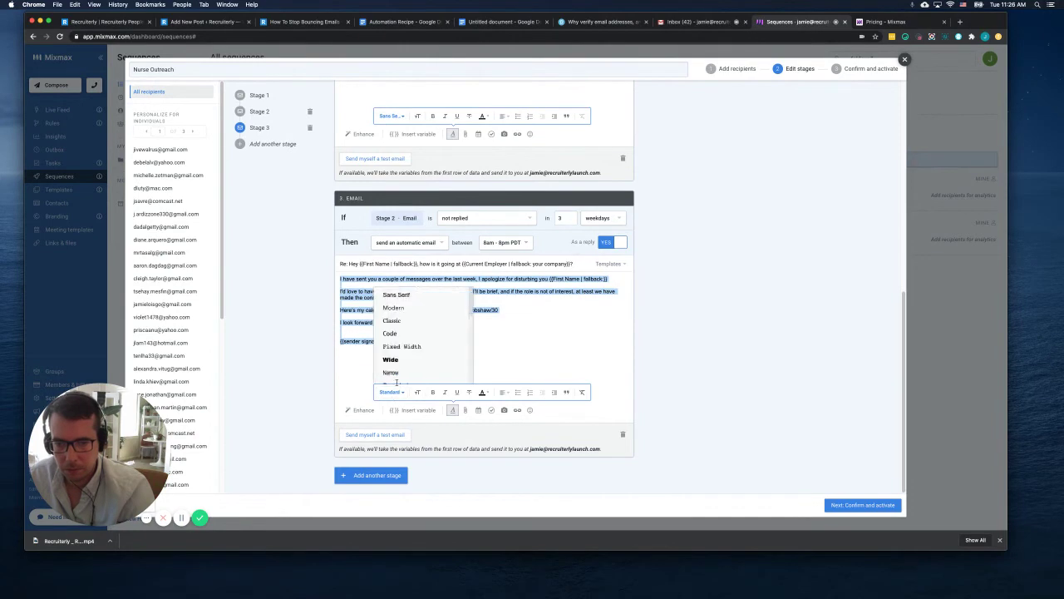
{"action": "left_click", "coordinate": [510, 301]}
{"action": "left_click", "coordinate": [512, 304]}
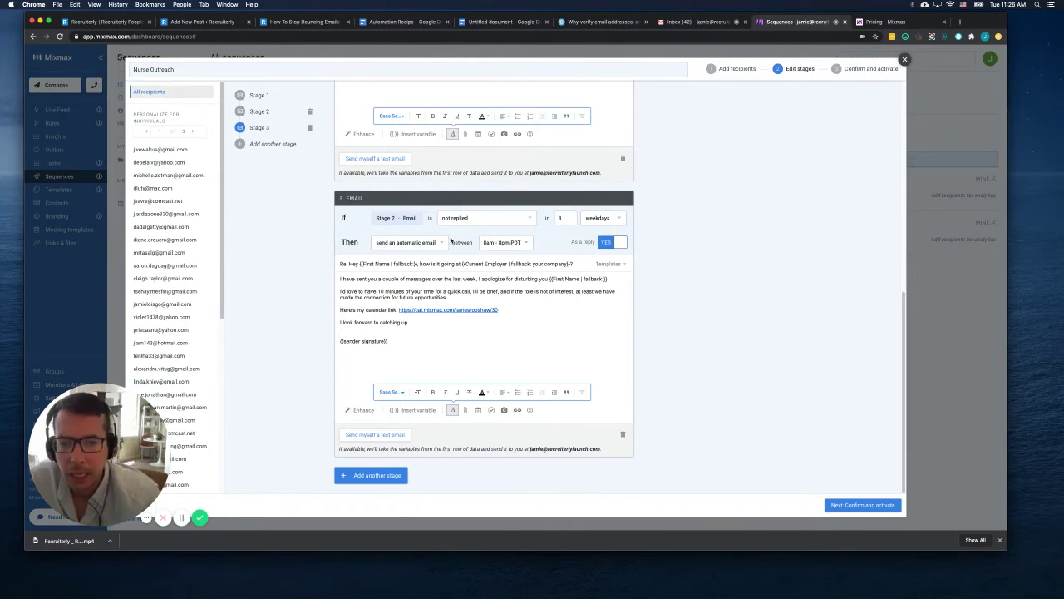
Step: Add a fourth stage and fill its body with the EMAIL 4 text from the Google Docs draft, above the sender signature
{"action": "left_click", "coordinate": [368, 481]}
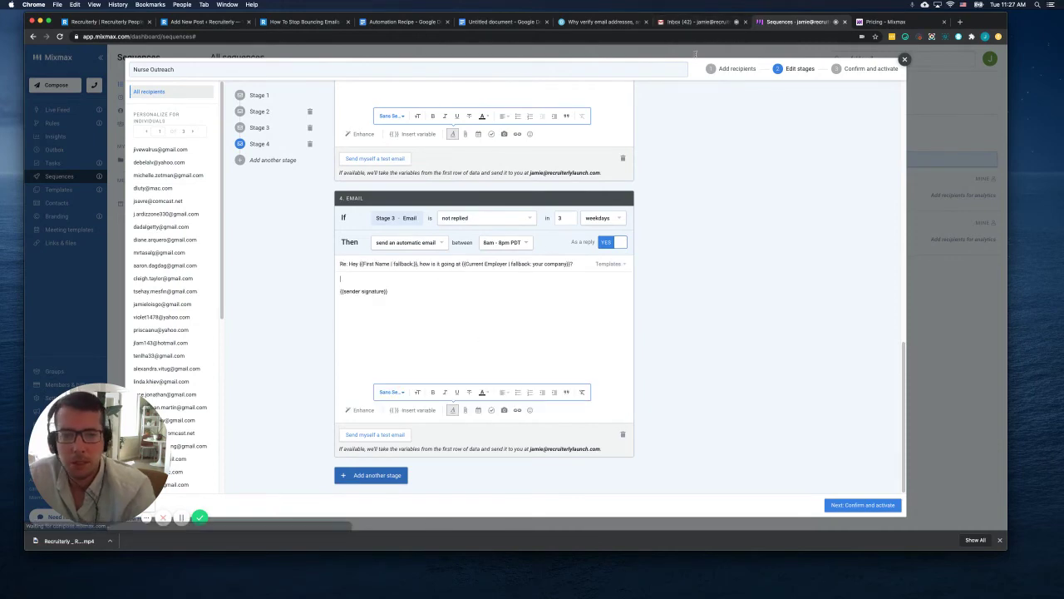
{"action": "left_click", "coordinate": [490, 21]}
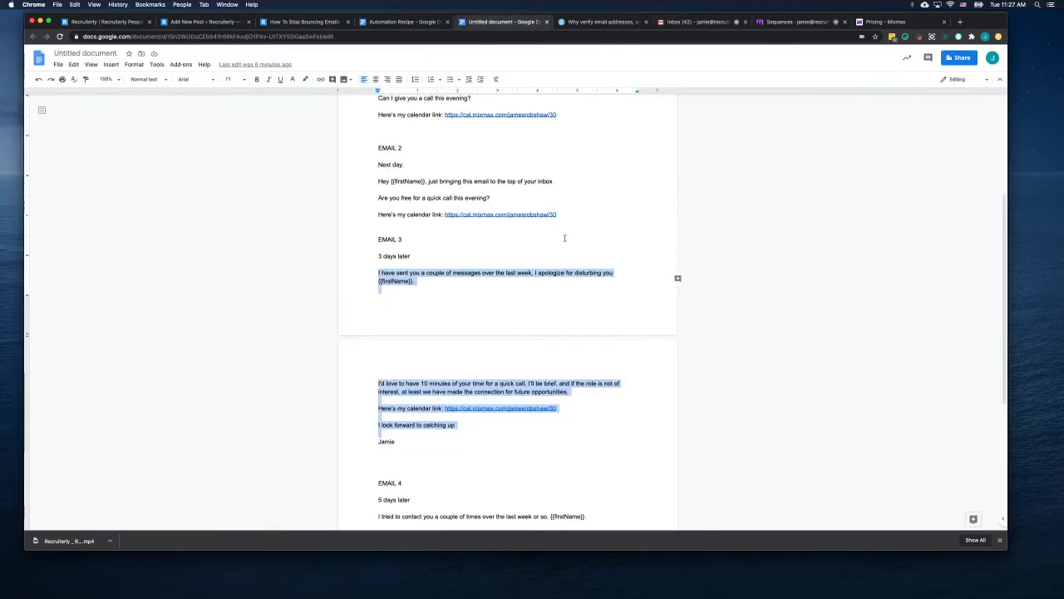
{"action": "left_click", "coordinate": [498, 253]}
{"action": "scroll", "coordinate": [500, 252], "scroll_direction": "down", "scroll_amount": 4}
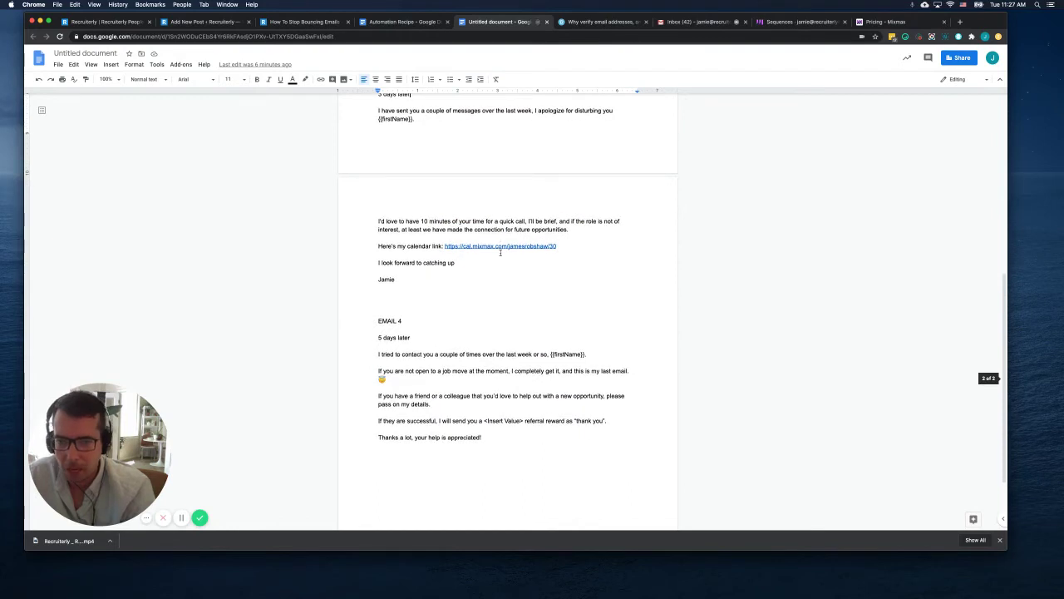
{"action": "mouse_move", "coordinate": [378, 354]}
{"action": "left_mouse_down"}
{"action": "mouse_move", "coordinate": [496, 439]}
{"action": "mouse_move", "coordinate": [411, 405]}
{"action": "mouse_move", "coordinate": [369, 356]}
{"action": "left_mouse_up"}
{"action": "left_click", "coordinate": [497, 439]}
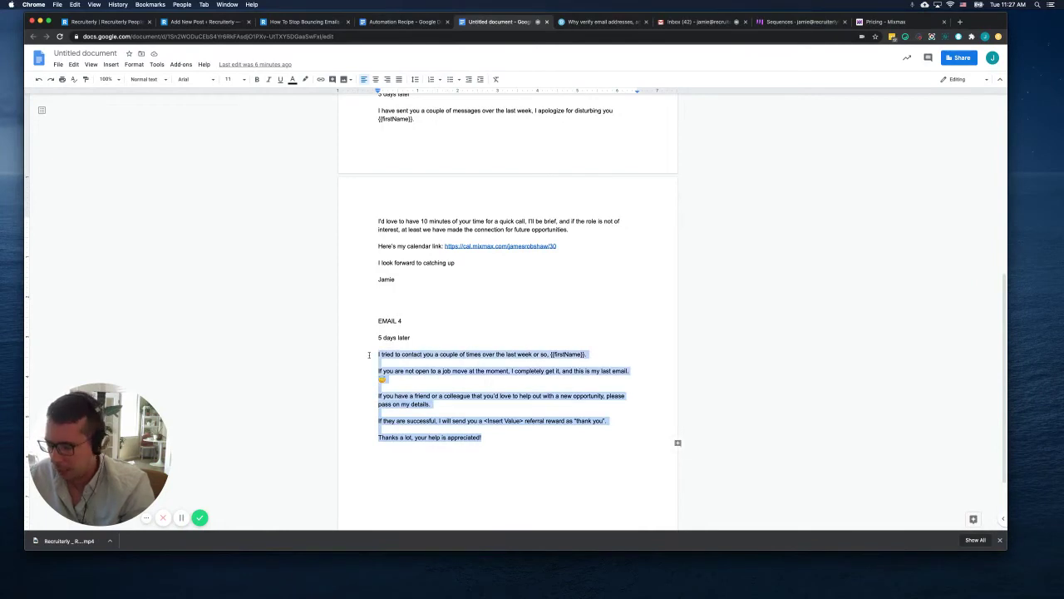
{"action": "left_click", "coordinate": [676, 439]}
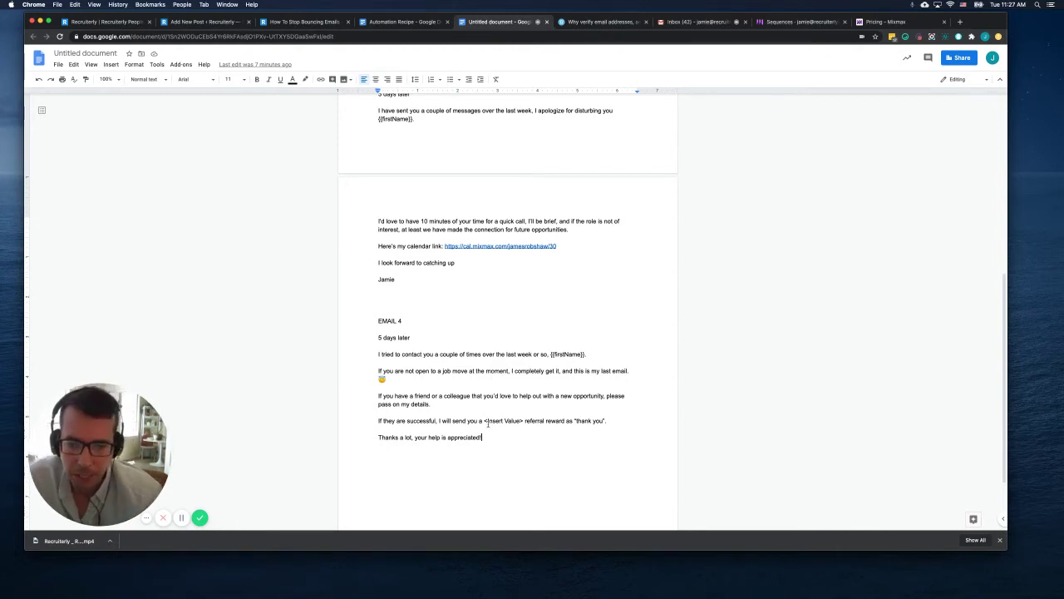
{"action": "left_click_drag", "start_coordinate": [494, 436], "coordinate": [361, 354]}
{"action": "key", "text": "super+c"}
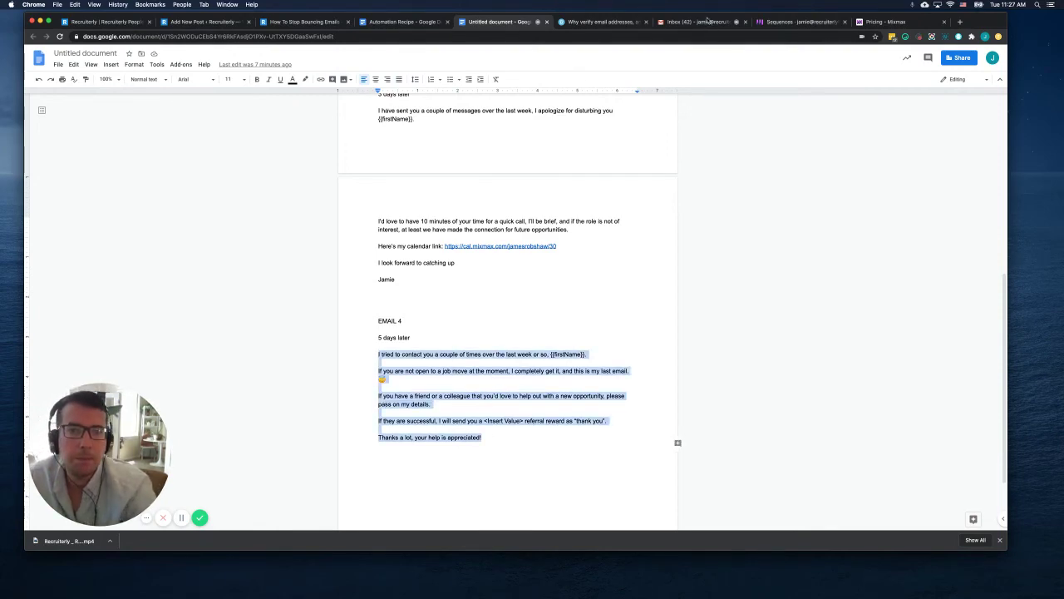
{"action": "left_click", "coordinate": [802, 21]}
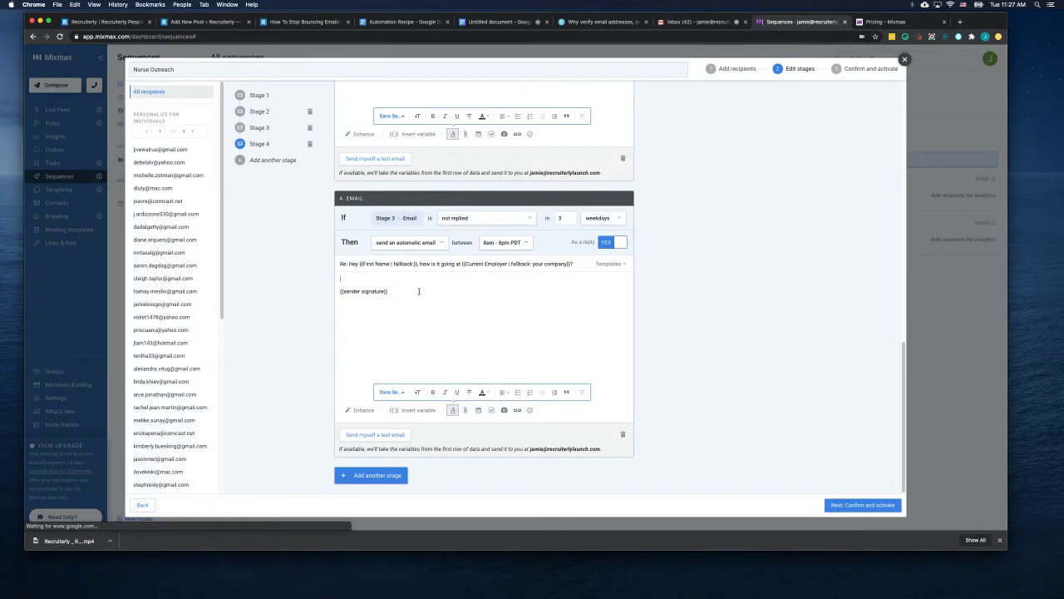
{"action": "key", "text": "super+v"}
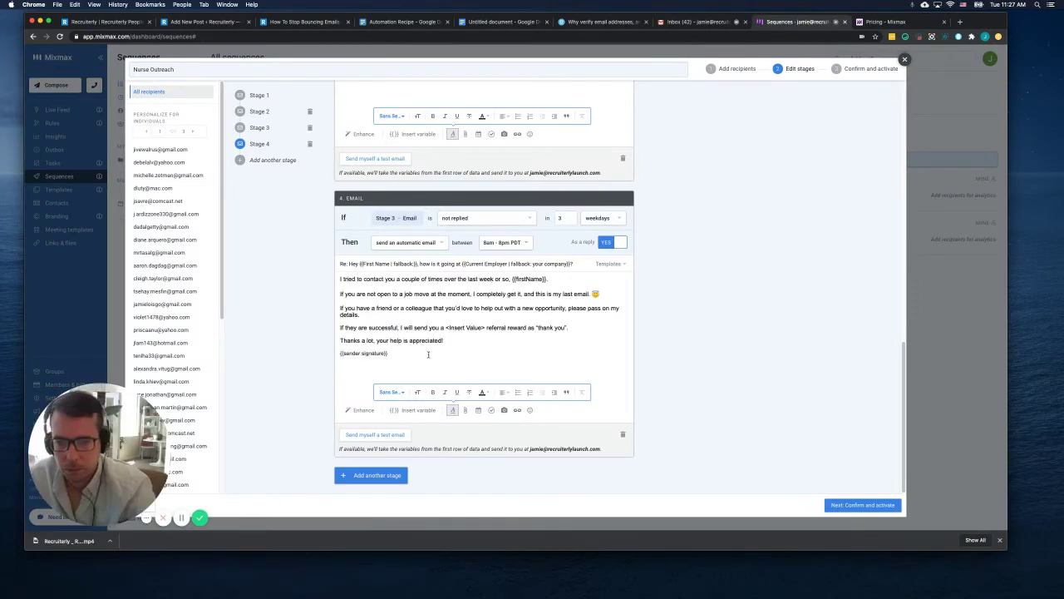
Step: Replace the {{firstName}} placeholder in the opening sentence of Stage 4 with the custom First Name variable
{"action": "left_click_drag", "start_coordinate": [429, 354], "coordinate": [335, 280]}
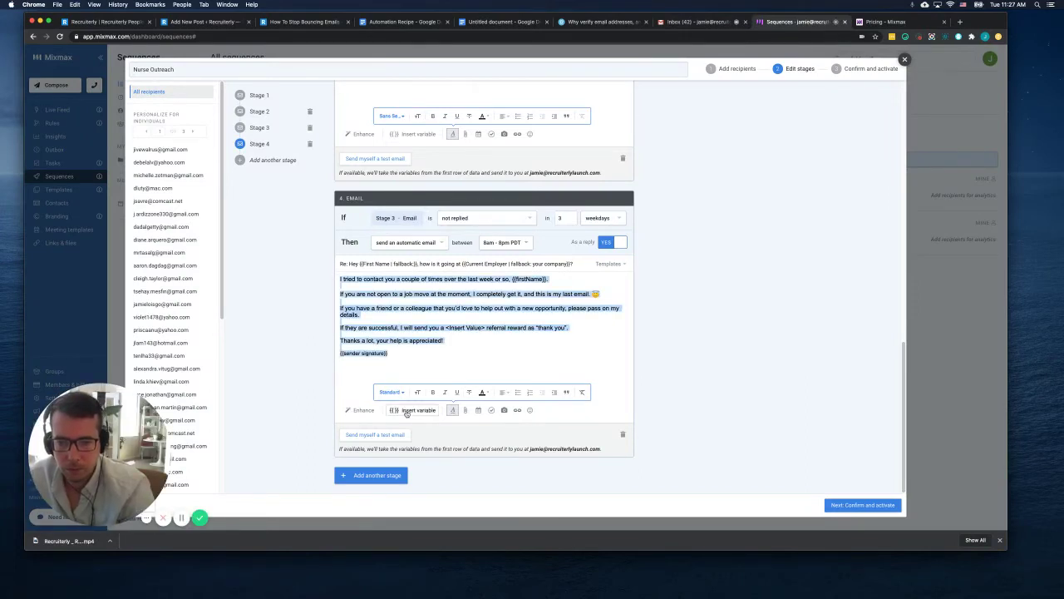
{"action": "left_click_drag", "start_coordinate": [547, 279], "coordinate": [510, 281]}
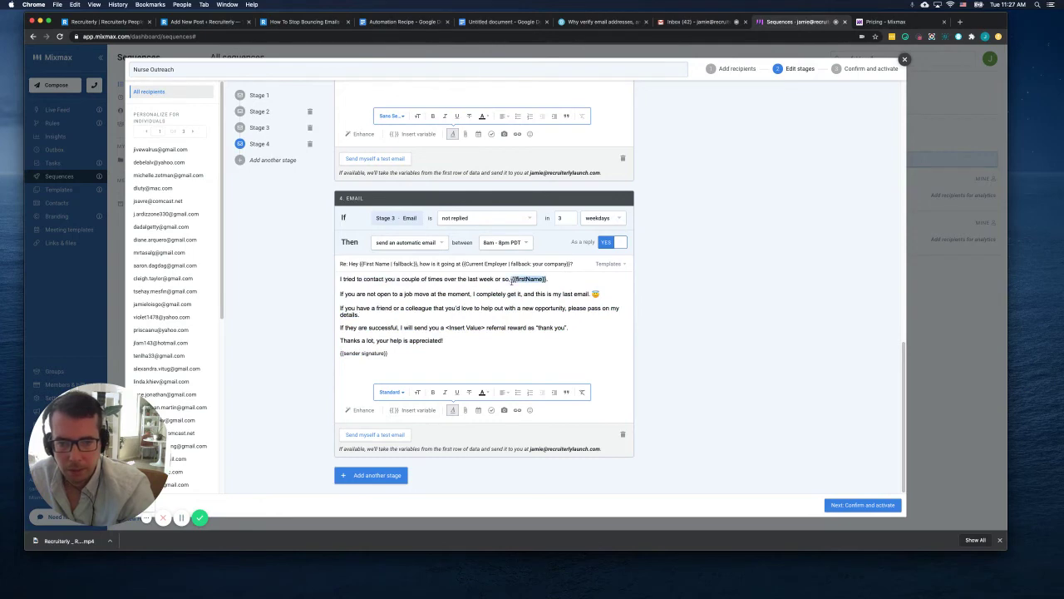
{"action": "key", "text": "BackSpace"}
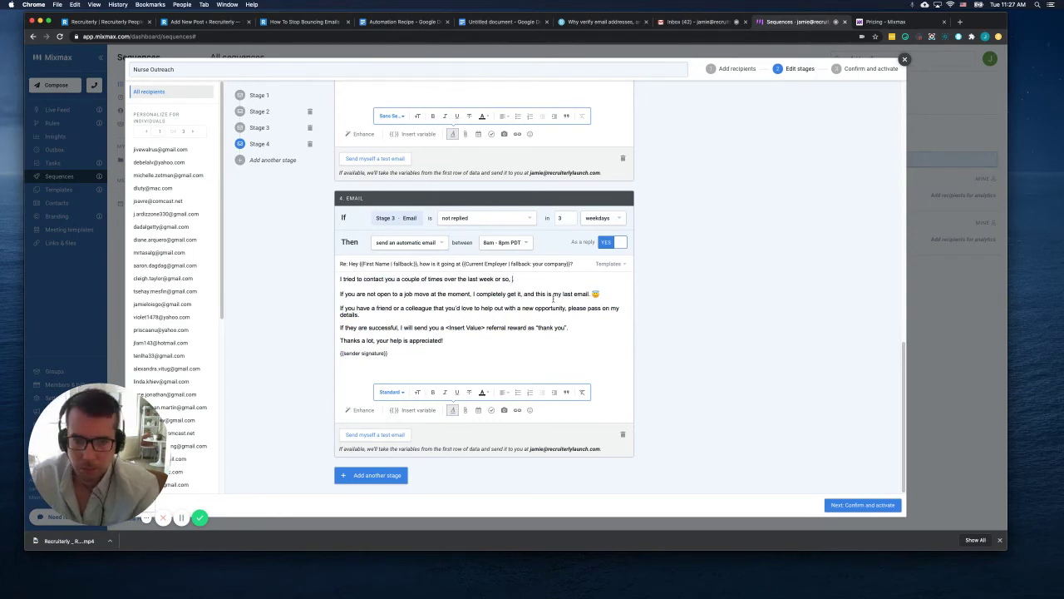
{"action": "left_click", "coordinate": [413, 410]}
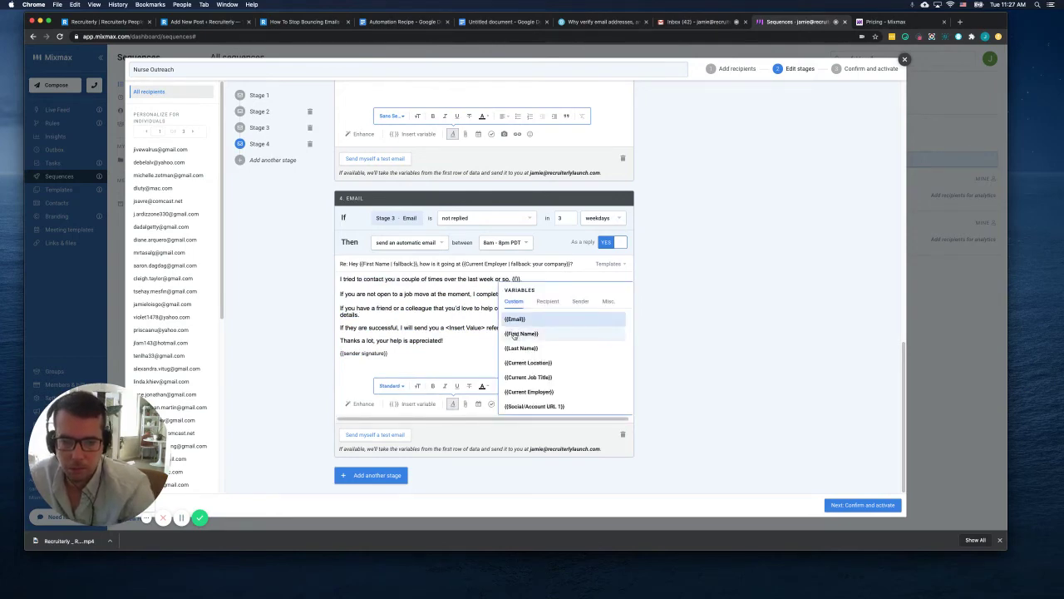
{"action": "left_click", "coordinate": [513, 333]}
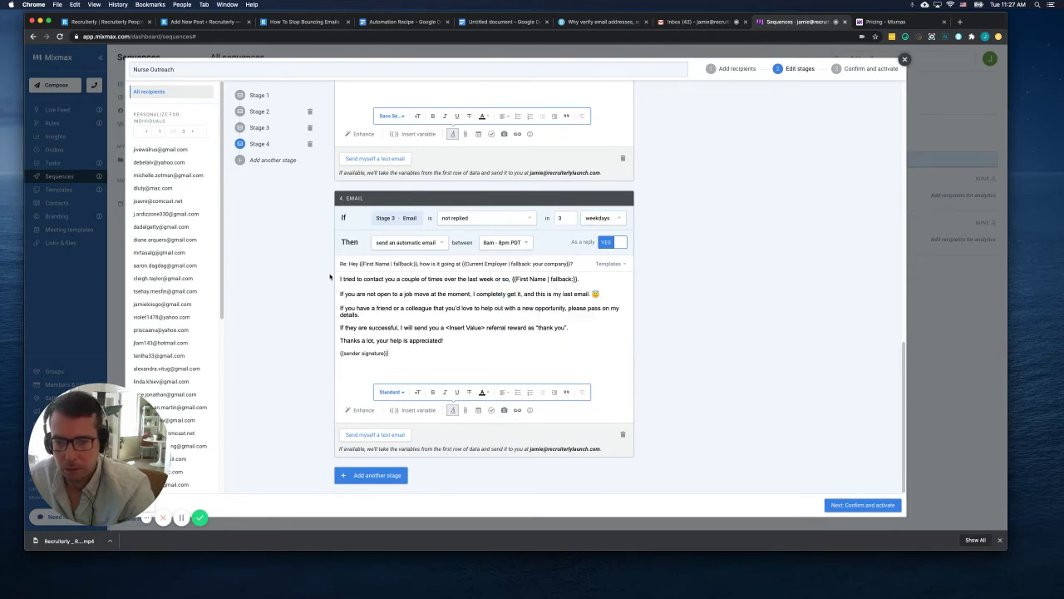
Step: Format the entire Stage 4 email body in Small text size and the Sans Serif font
{"action": "key", "text": "super+a"}
{"action": "left_click", "coordinate": [394, 389]}
{"action": "left_click", "coordinate": [390, 293]}
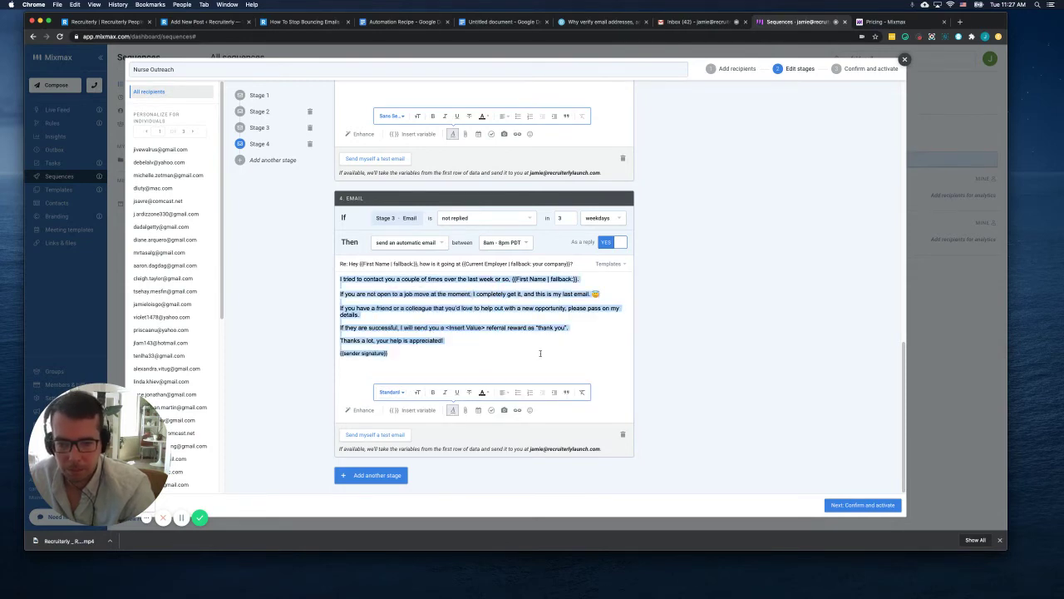
{"action": "left_click", "coordinate": [435, 350]}
{"action": "key", "text": "super+a"}
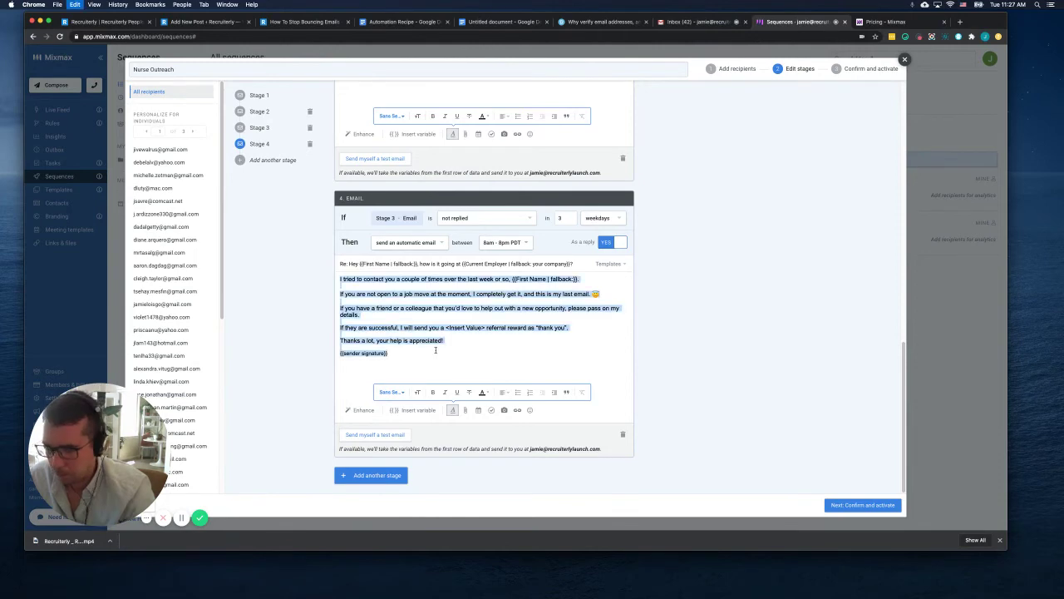
{"action": "left_click", "coordinate": [417, 392]}
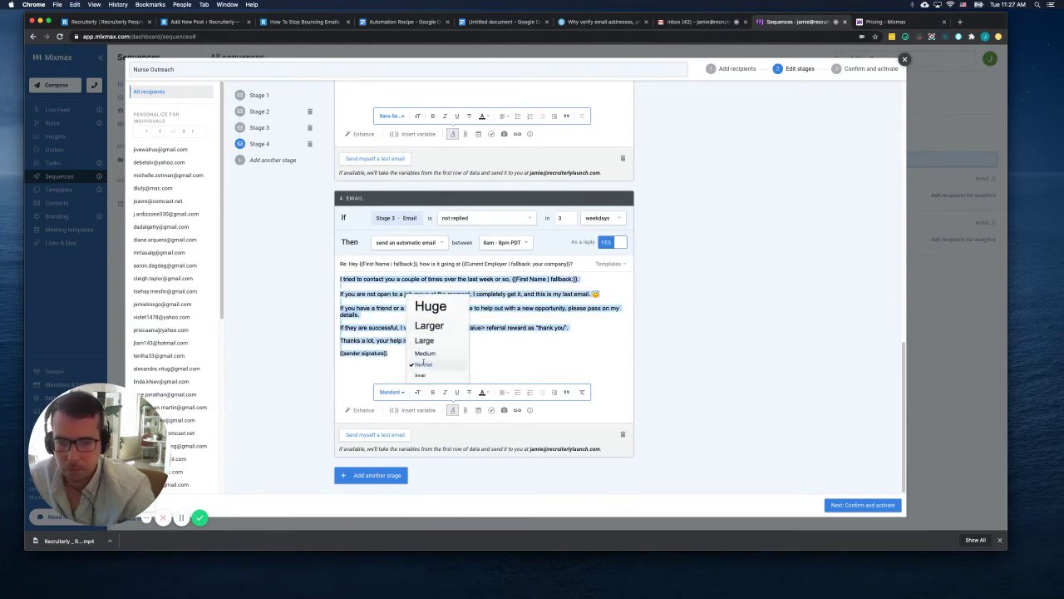
{"action": "left_click", "coordinate": [420, 375]}
{"action": "left_click", "coordinate": [387, 393]}
{"action": "left_click", "coordinate": [388, 391]}
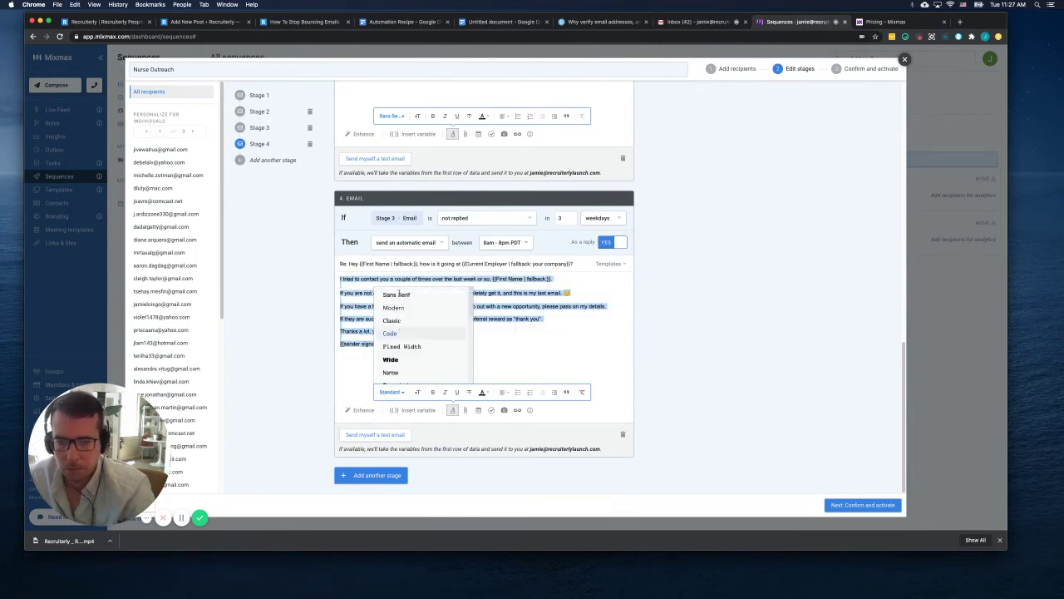
{"action": "left_click", "coordinate": [396, 295]}
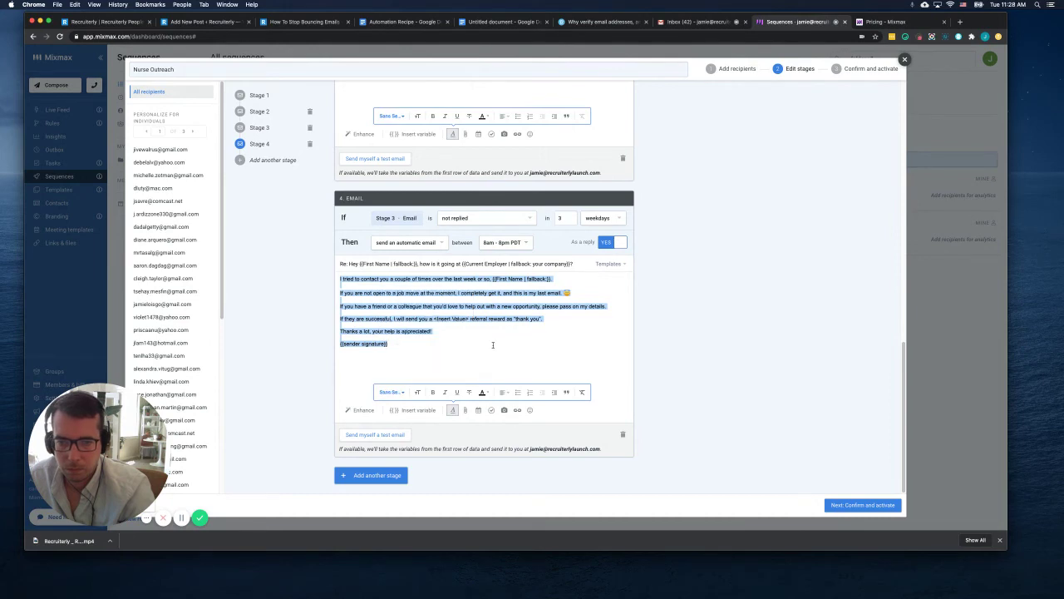
{"action": "left_click", "coordinate": [506, 340]}
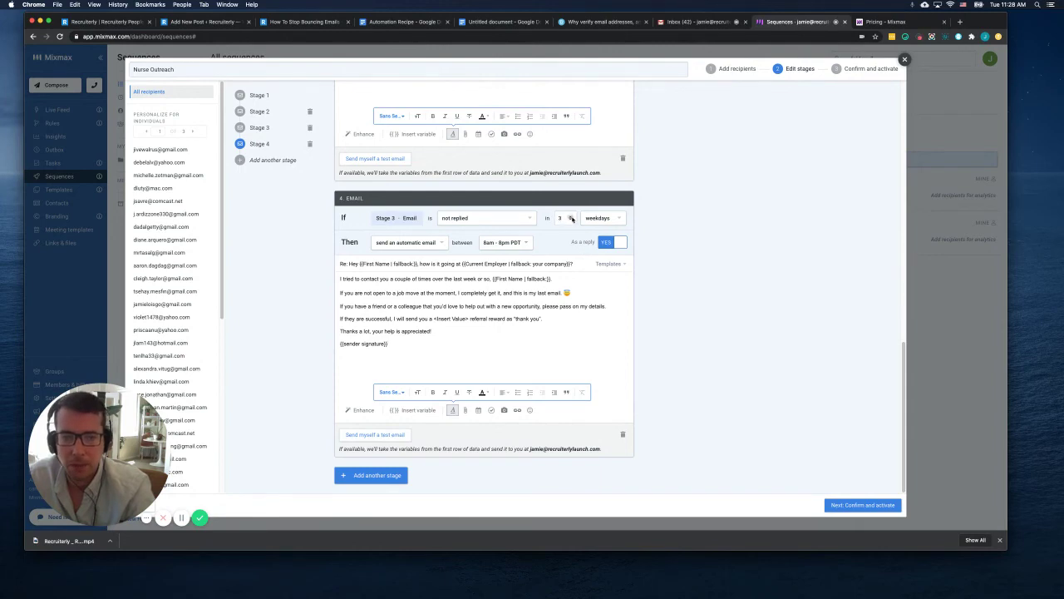
Step: Set the Stage 4 waiting period after no reply to Stage 3 to 5 weekdays
{"action": "left_click", "coordinate": [571, 217]}
{"action": "key", "text": "Up"}
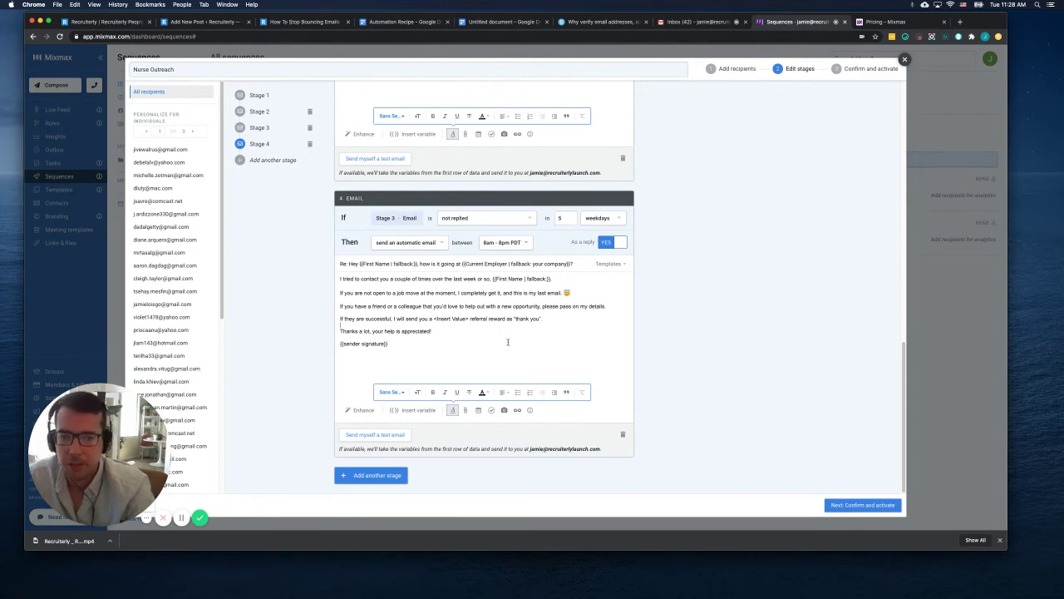
Step: Review the email bodies, reply conditions and sending delays across the four stages of the sequence
{"action": "scroll", "coordinate": [509, 344], "scroll_direction": "up", "scroll_amount": 3}
{"action": "scroll", "coordinate": [510, 344], "scroll_direction": "up", "scroll_amount": 10}
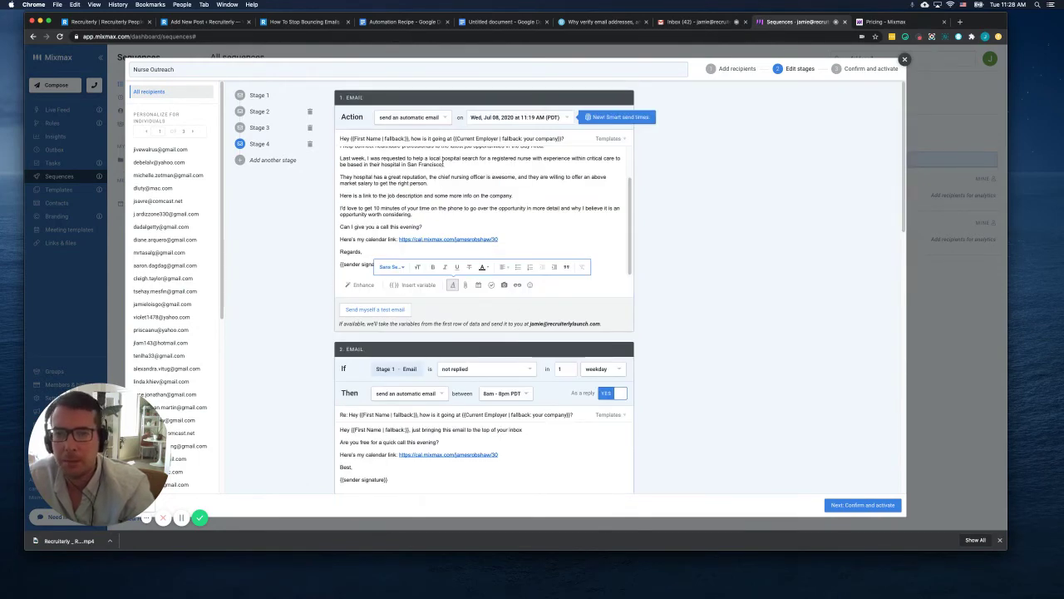
{"action": "scroll", "coordinate": [518, 278], "scroll_direction": "down", "scroll_amount": 2}
{"action": "scroll", "coordinate": [519, 278], "scroll_direction": "down", "scroll_amount": 3}
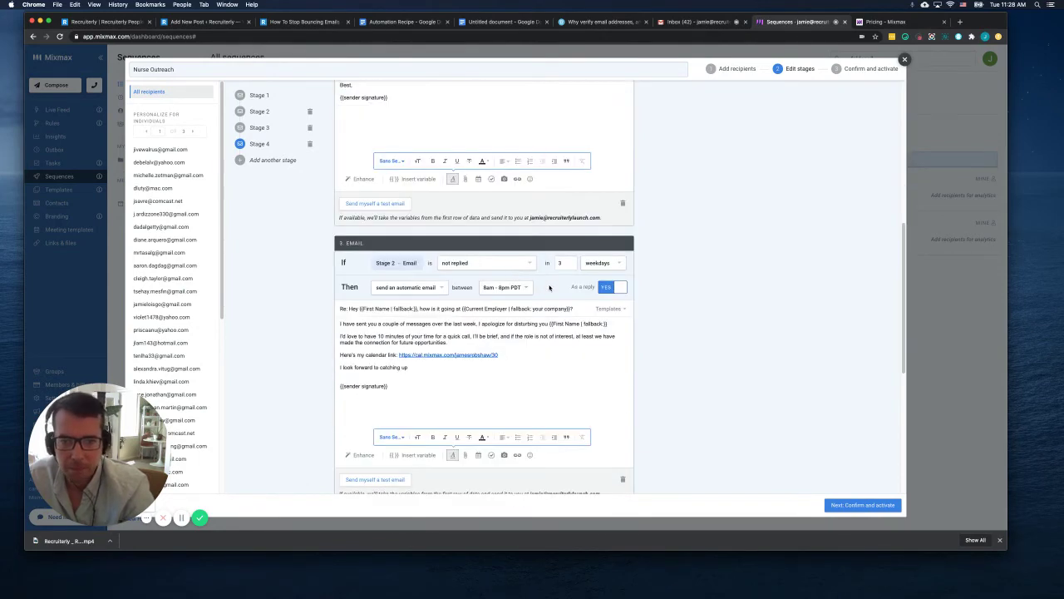
{"action": "scroll", "coordinate": [550, 286], "scroll_direction": "down", "scroll_amount": 4}
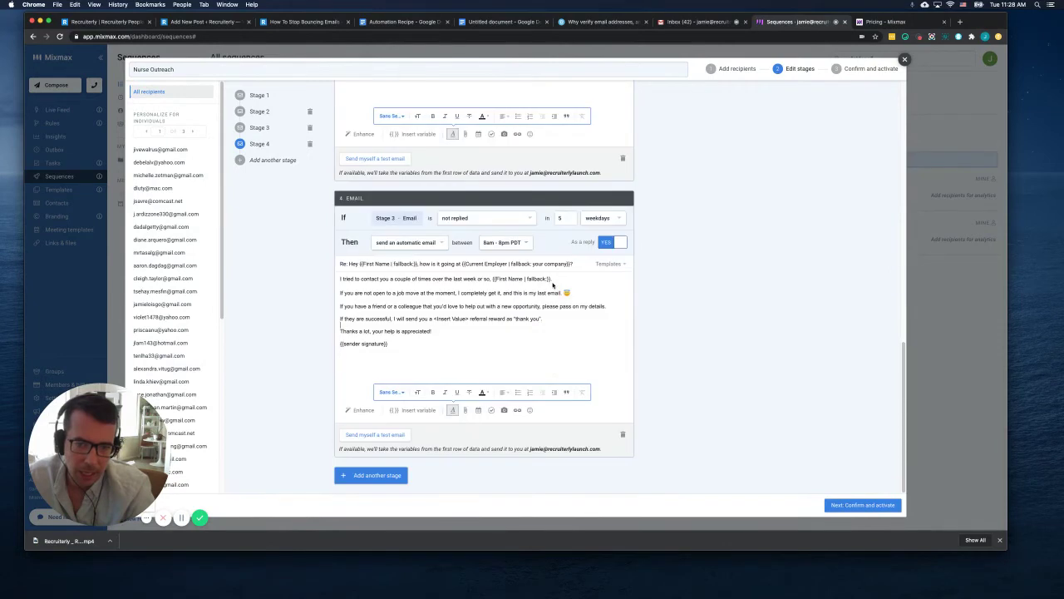
{"action": "left_click", "coordinate": [450, 335]}
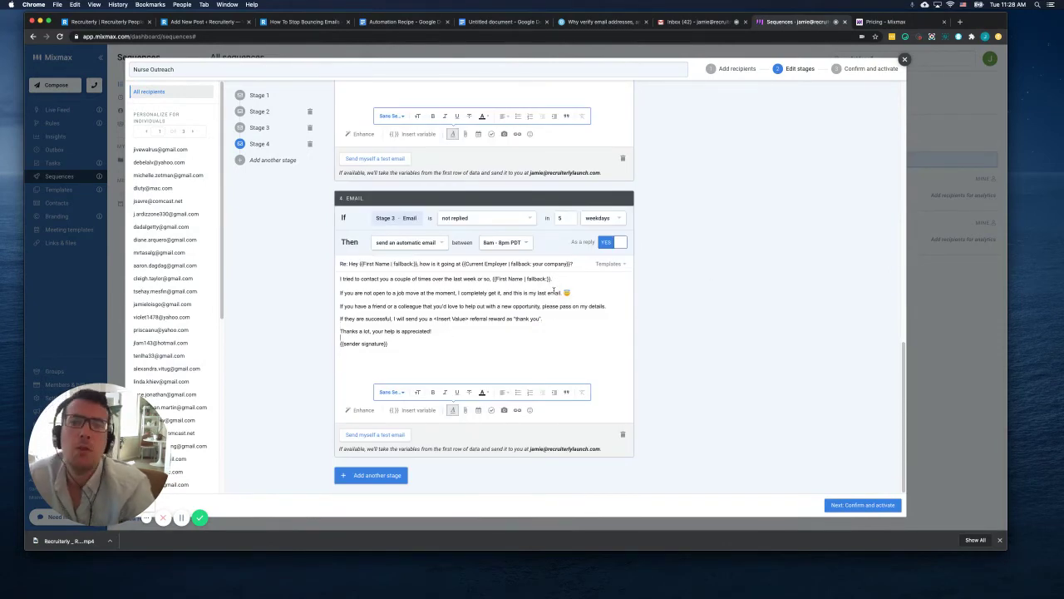
{"action": "scroll", "coordinate": [498, 310], "scroll_direction": "up", "scroll_amount": 3}
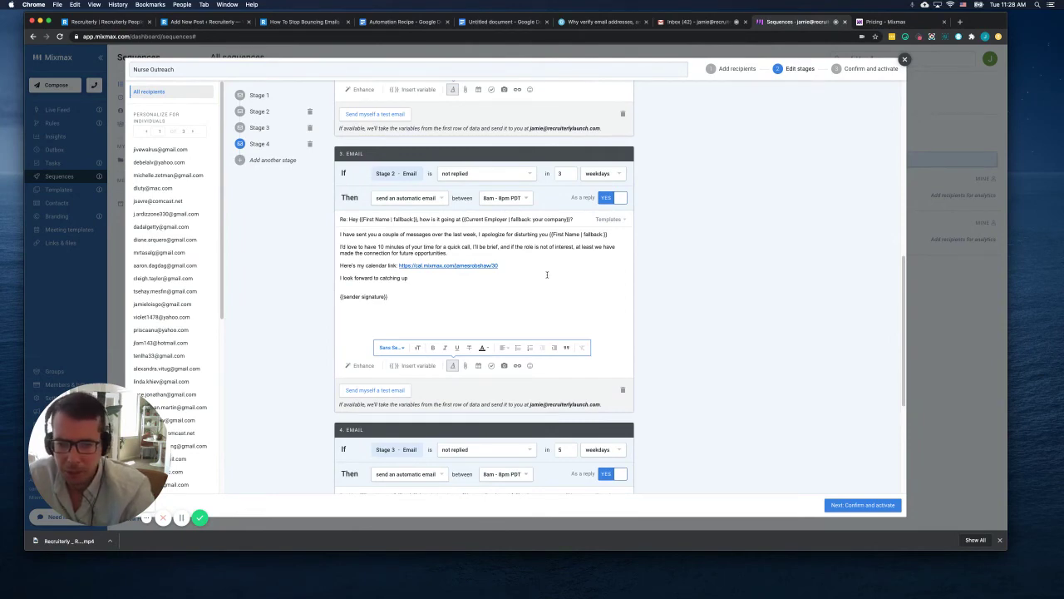
{"action": "scroll", "coordinate": [547, 274], "scroll_direction": "up", "scroll_amount": 1}
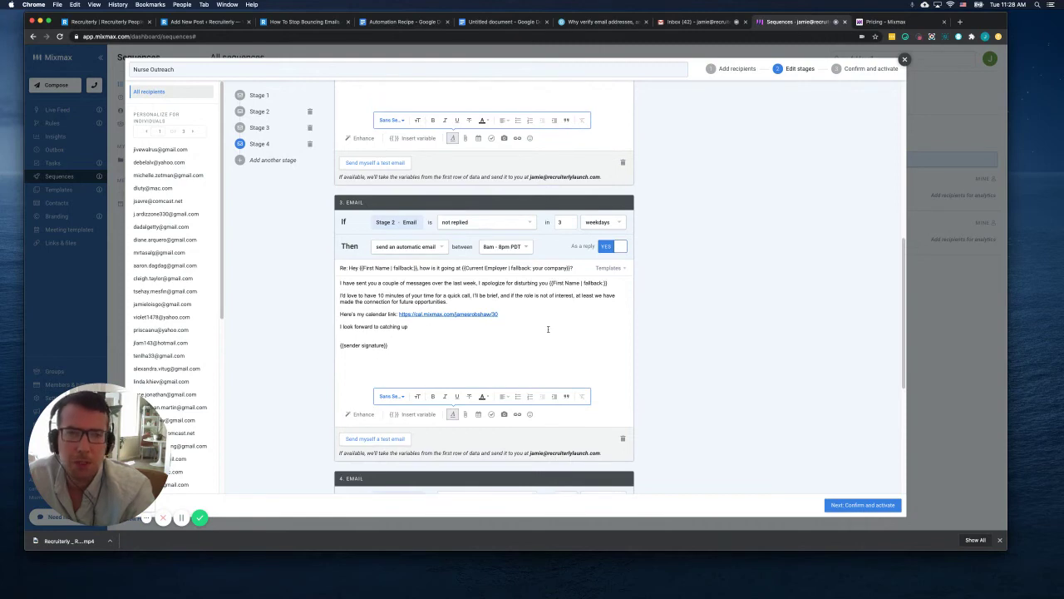
{"action": "scroll", "coordinate": [533, 337], "scroll_direction": "up", "scroll_amount": 1}
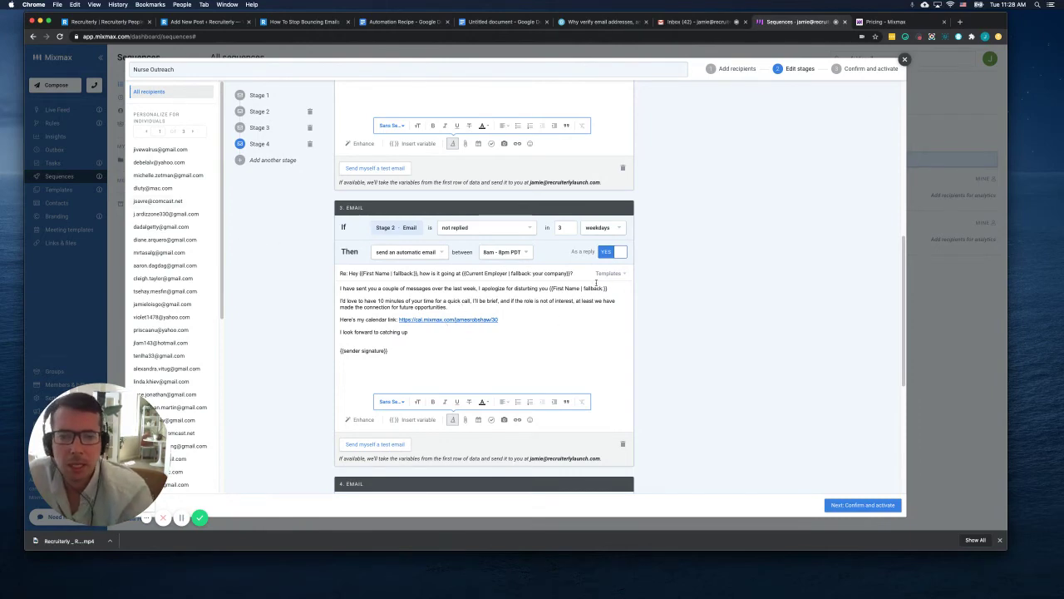
Step: Recheck the Nurse Outreach stage emails and proceed to the sequence's confirmation and activation settings
{"action": "scroll", "coordinate": [596, 283], "scroll_direction": "up", "scroll_amount": 4}
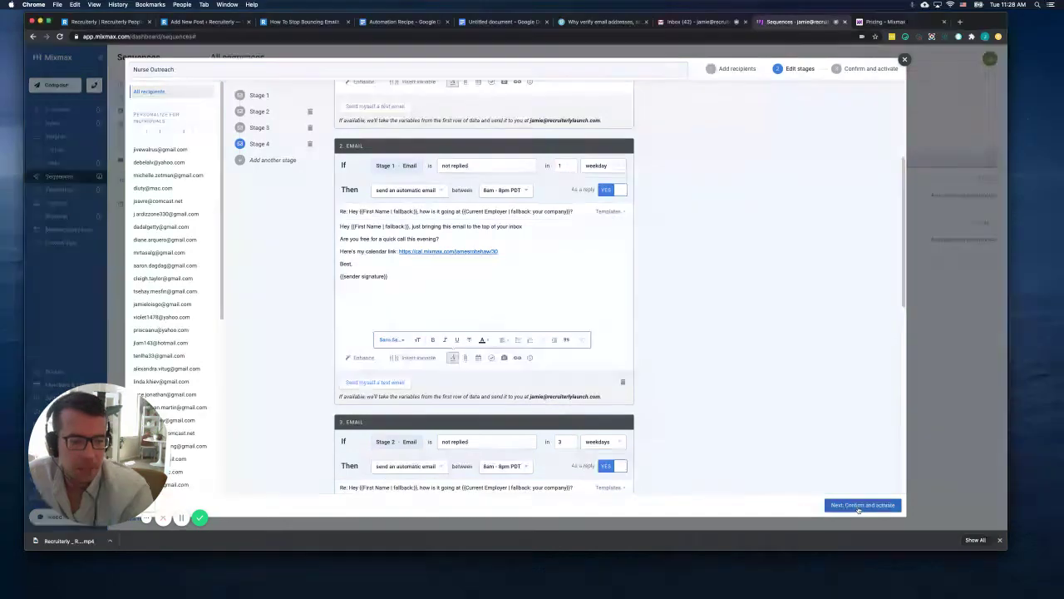
{"action": "scroll", "coordinate": [630, 293], "scroll_direction": "up", "scroll_amount": 5}
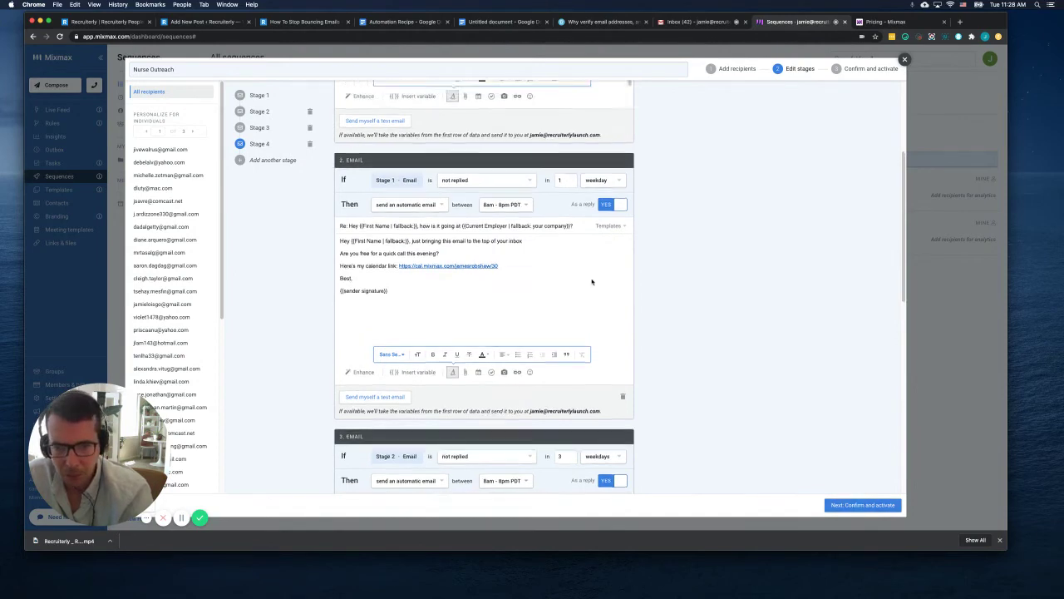
{"action": "scroll", "coordinate": [671, 318], "scroll_direction": "down", "scroll_amount": 10}
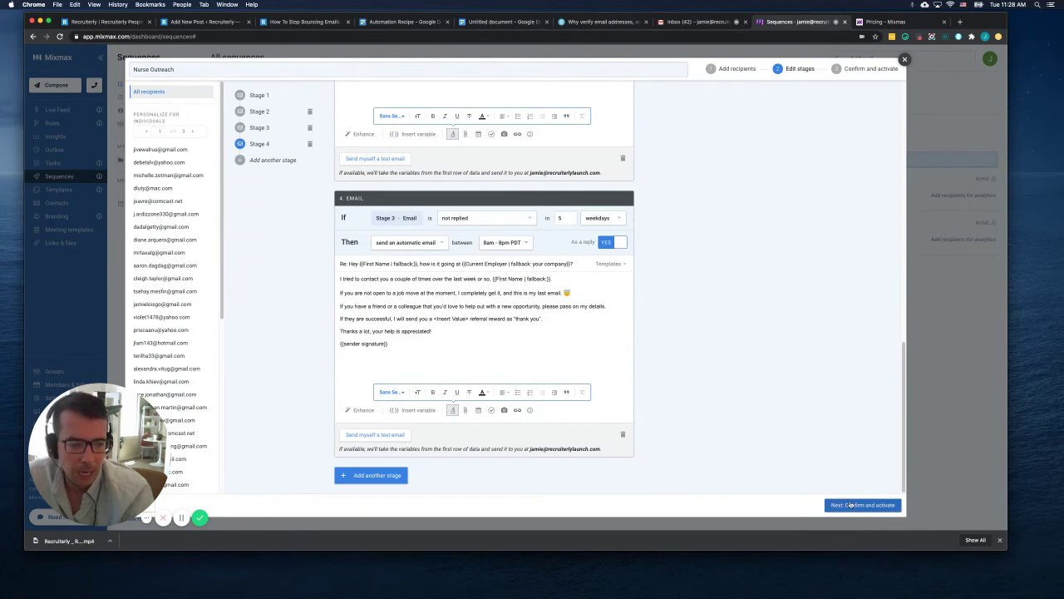
{"action": "left_click", "coordinate": [849, 504]}
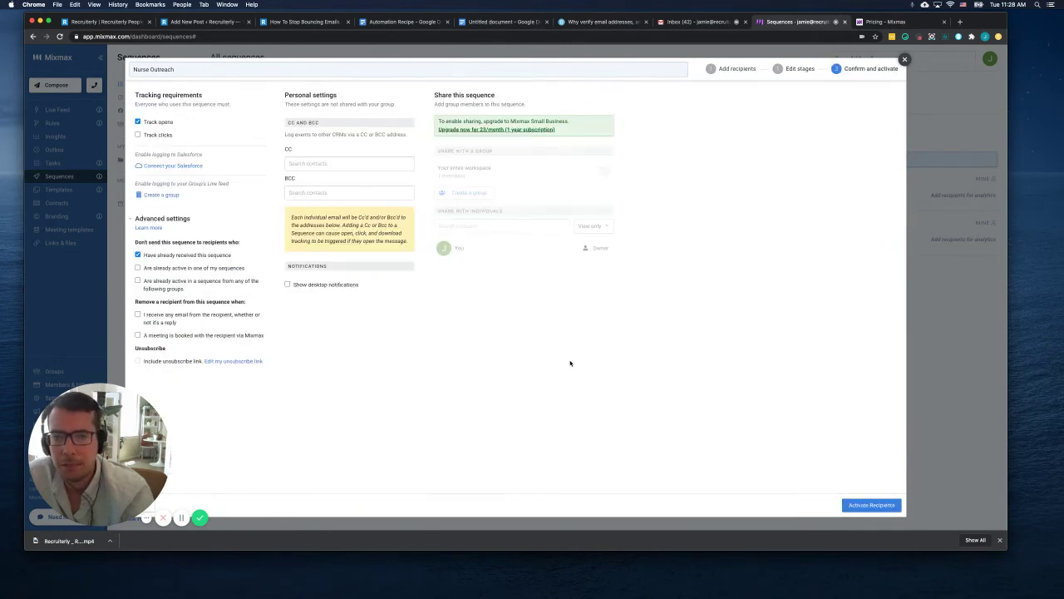
Step: Set recipients to be removed when a meeting is booked via Mixmax, and check the unsubscribe link settings
{"action": "left_click", "coordinate": [346, 163]}
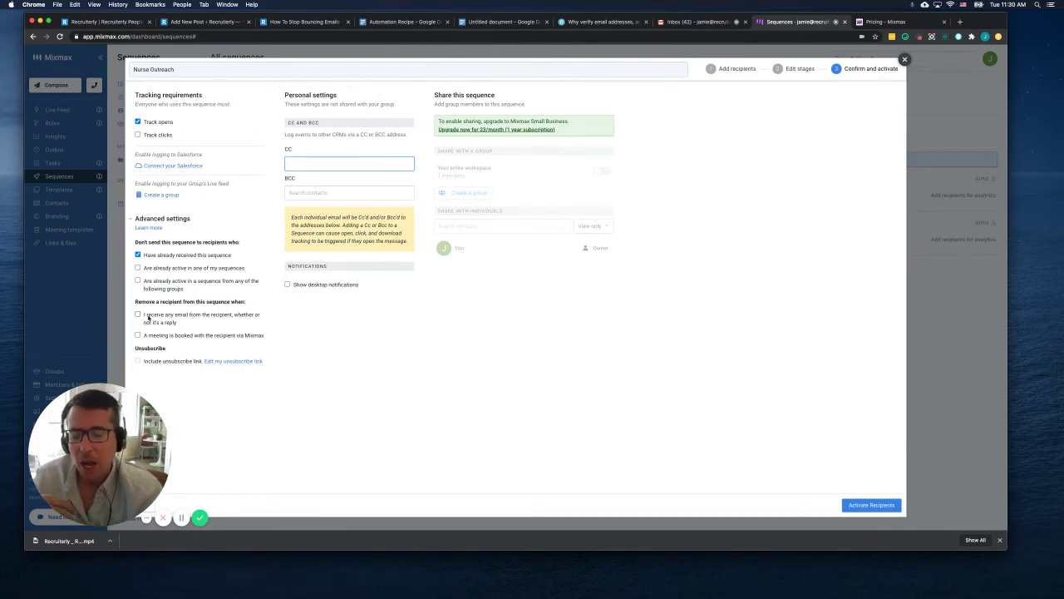
{"action": "left_click", "coordinate": [138, 335]}
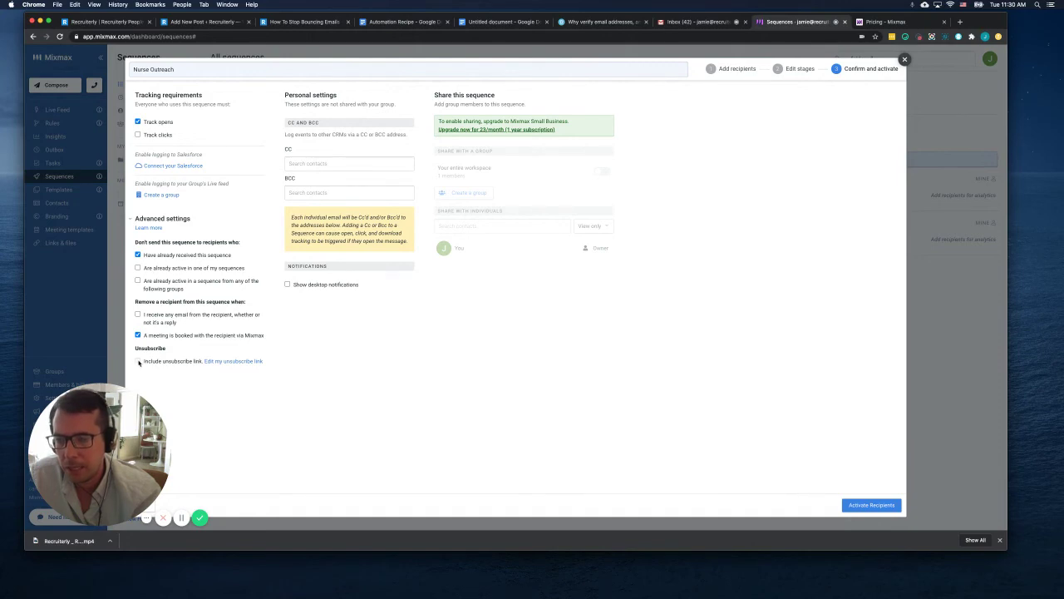
{"action": "left_click", "coordinate": [222, 362]}
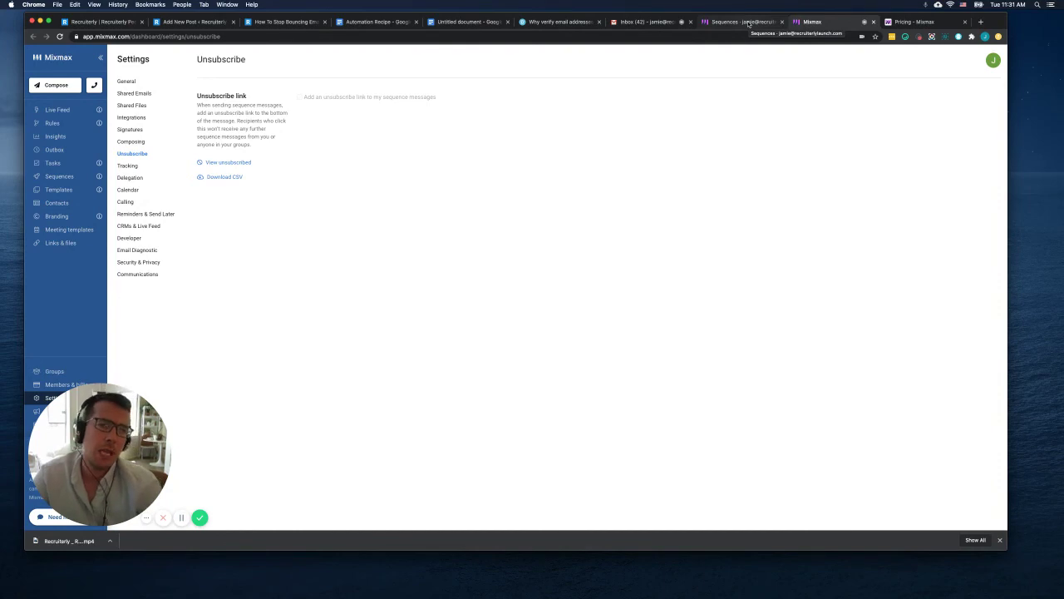
{"action": "left_click", "coordinate": [748, 23]}
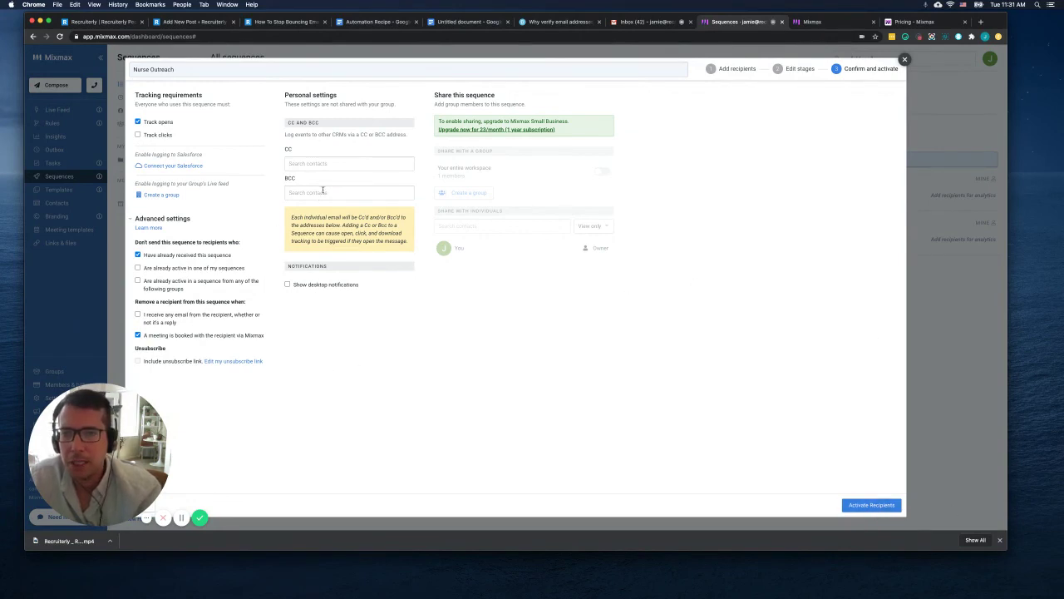
Step: Enable desktop notifications and click tracking for the Nurse Outreach sequence
{"action": "left_click", "coordinate": [297, 191]}
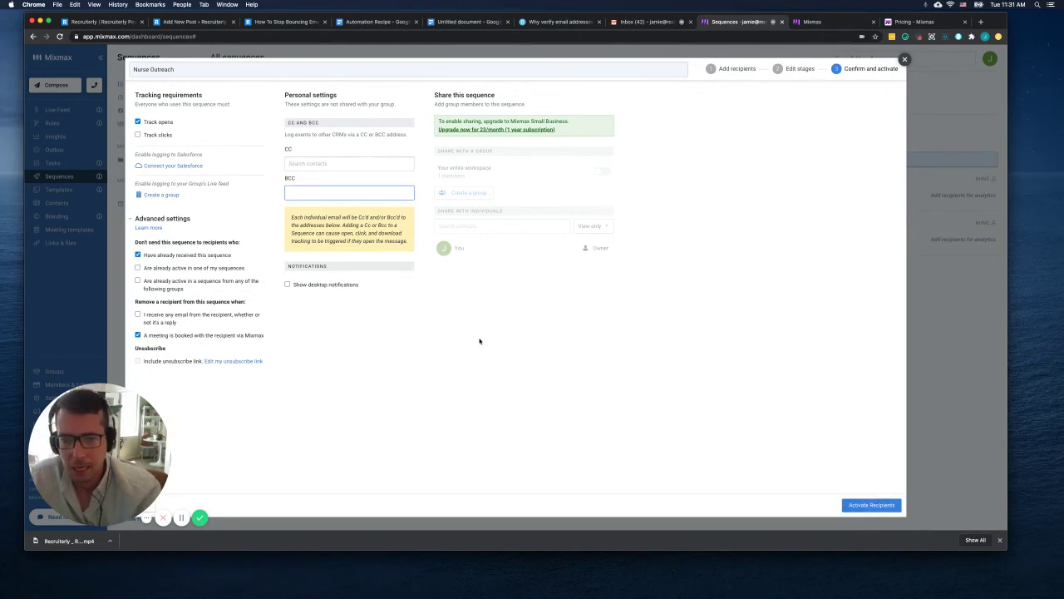
{"action": "left_click", "coordinate": [287, 284]}
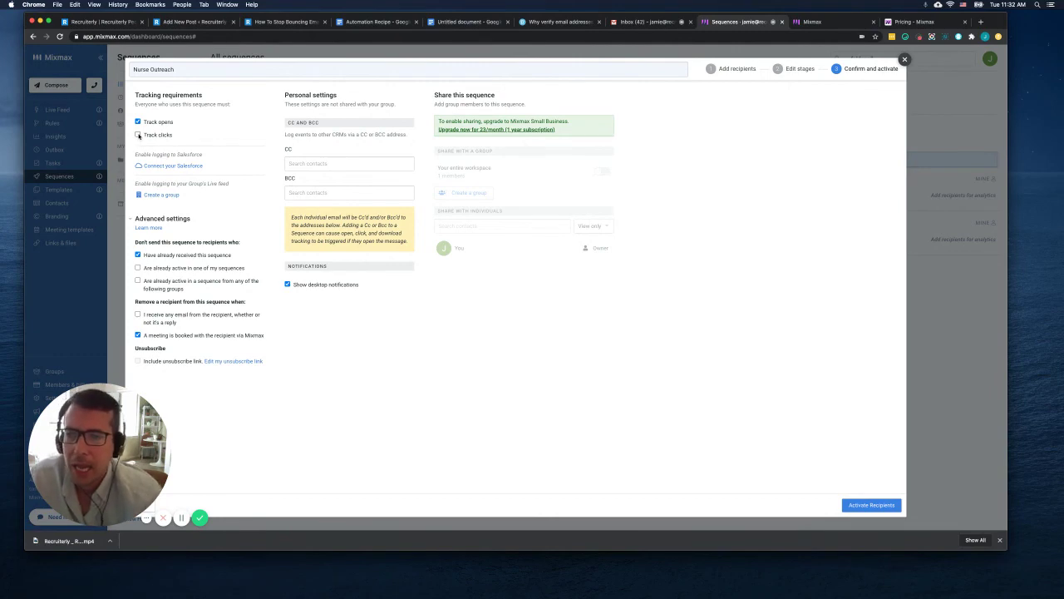
{"action": "left_click", "coordinate": [138, 135]}
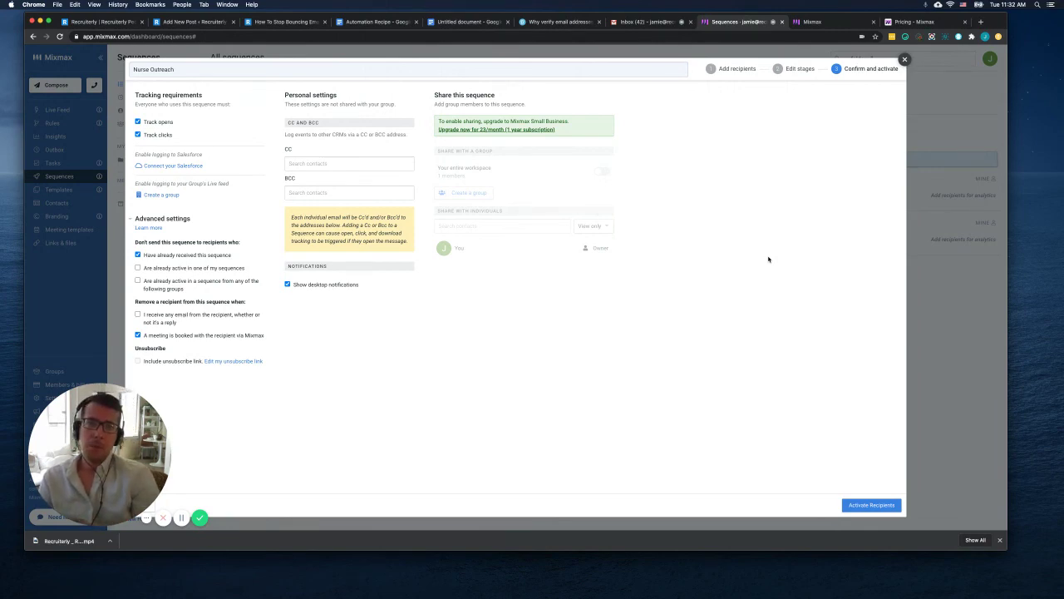
Step: Activate the recipients of the Nurse Outreach sequence and confirm the activation
{"action": "left_click", "coordinate": [868, 504]}
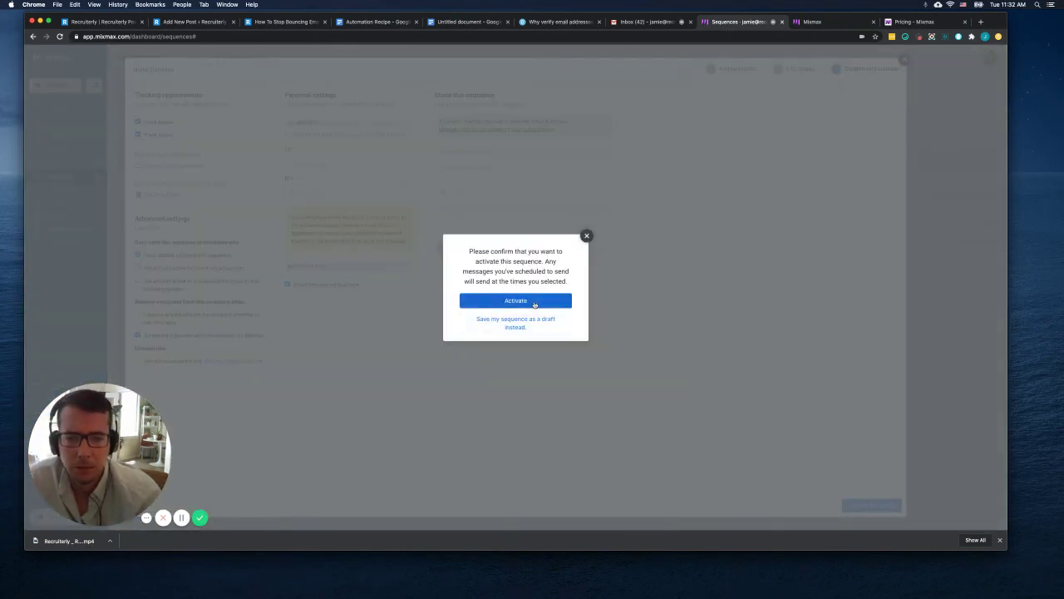
{"action": "left_click", "coordinate": [536, 302]}
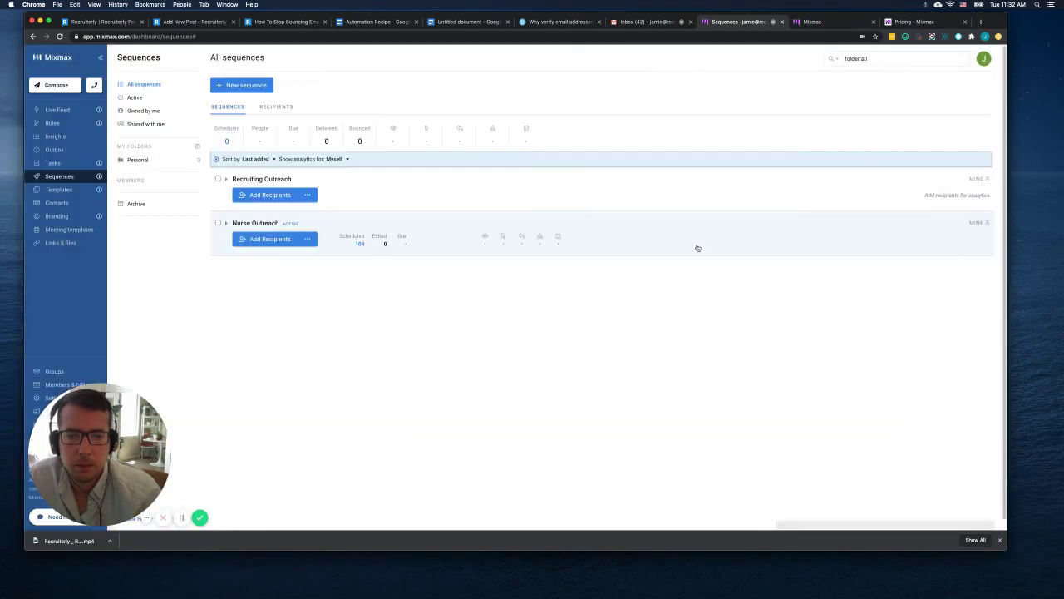